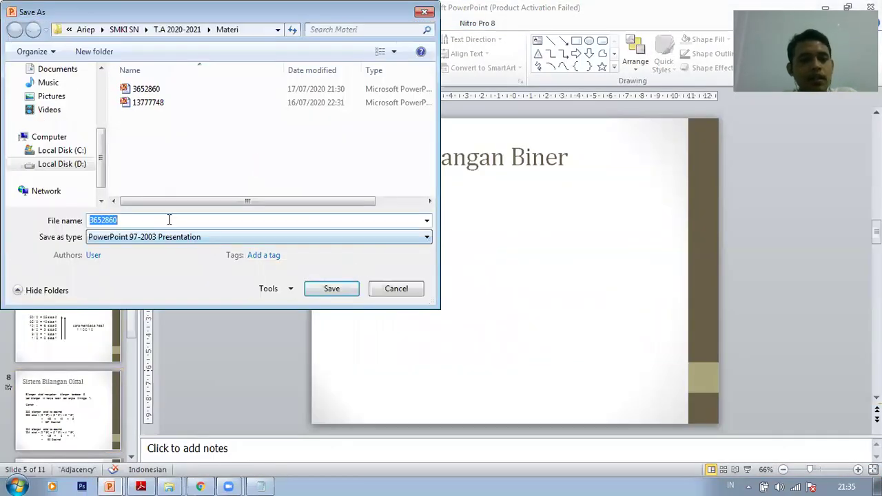
- Save the presentation as a PDF named "Pertemuan 1 - Menjelaskan sistem bilangan", replacing the existing file
left_click(168, 236)
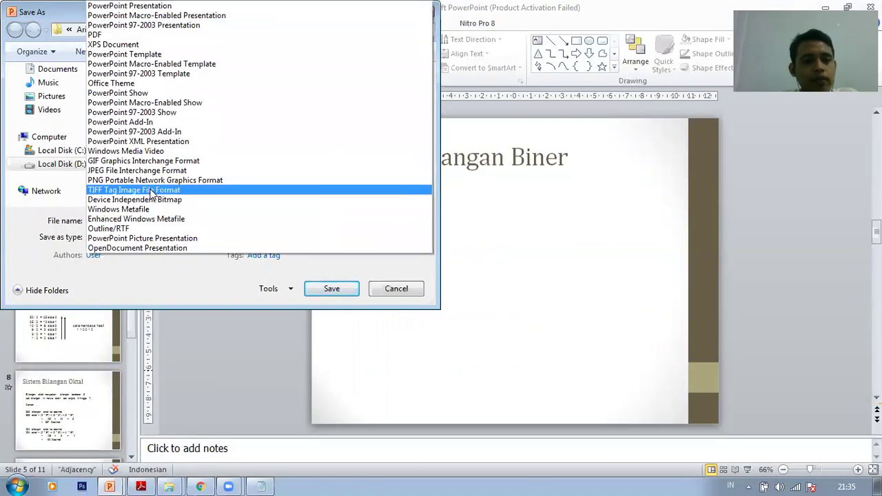
left_click(131, 35)
double_click(128, 222)
type("Pertemuan 1")
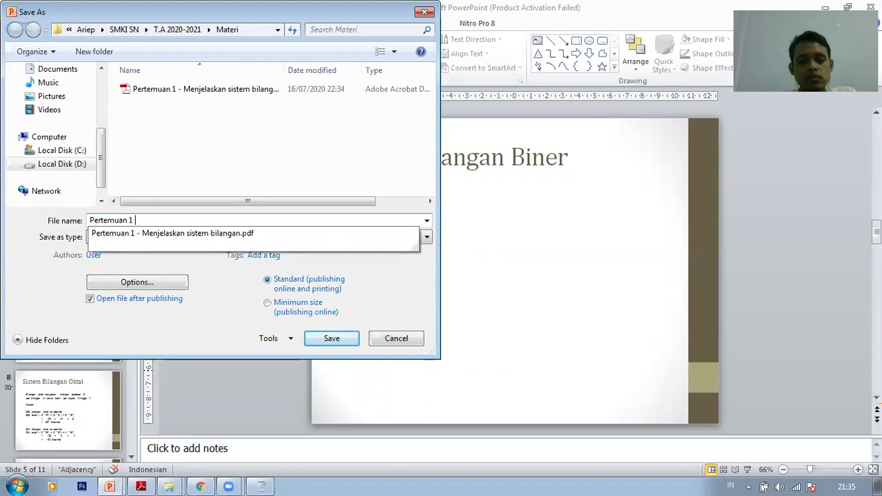
type(" - Sistem")
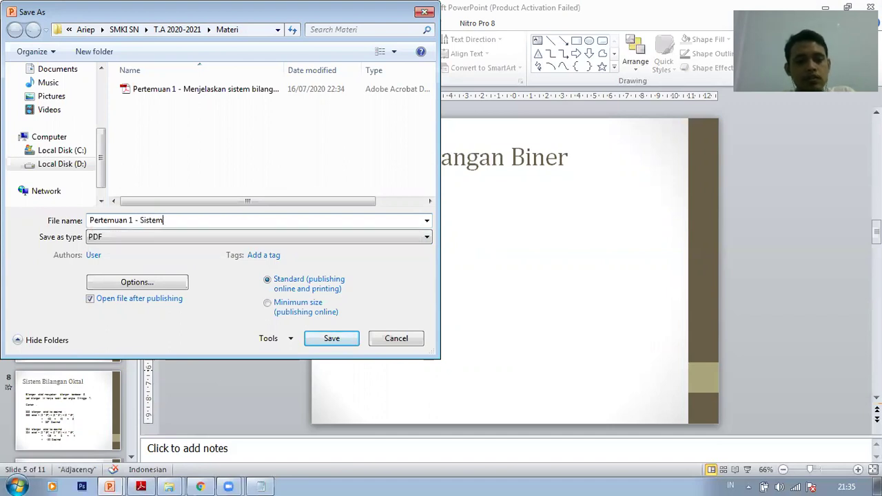
type(" B")
left_click(169, 92)
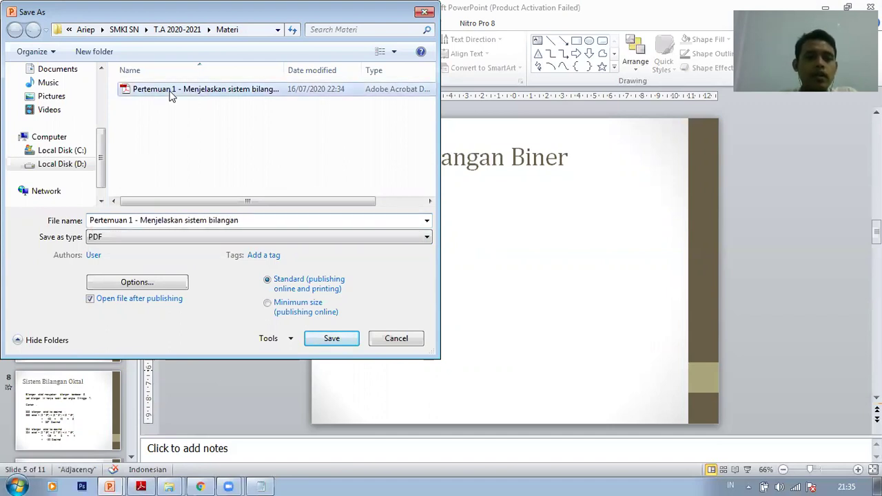
double_click(170, 89)
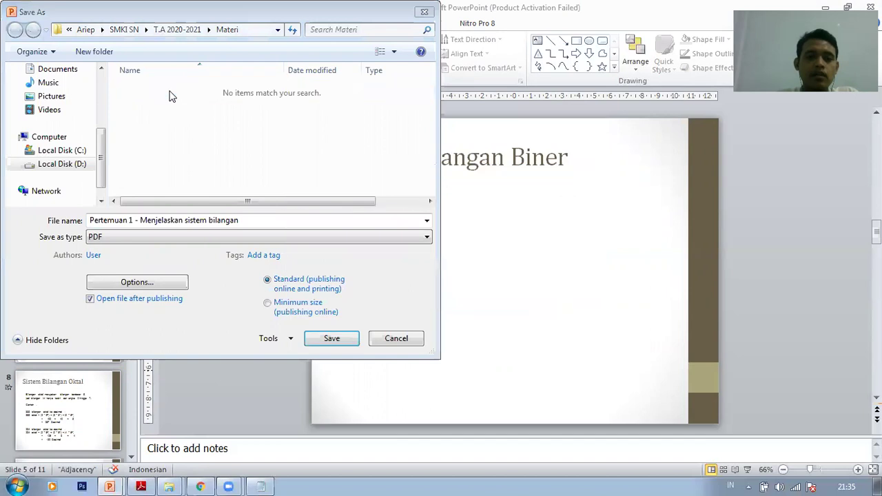
left_click(239, 219)
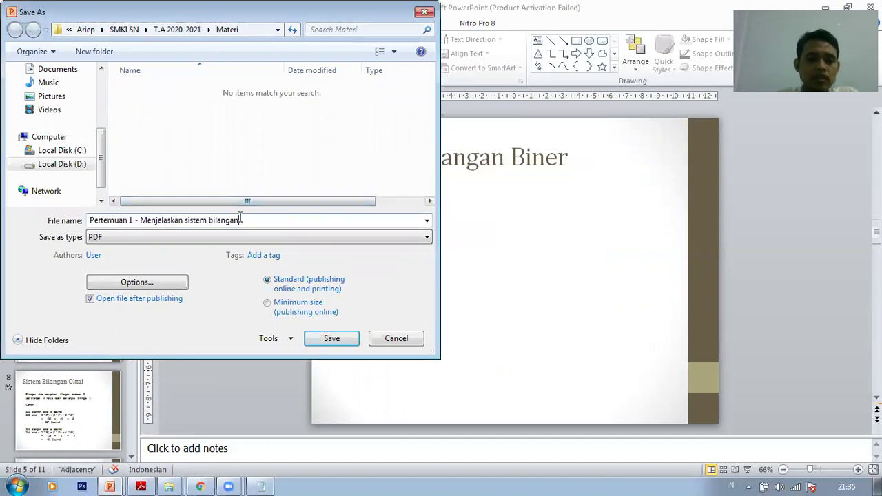
left_click(332, 345)
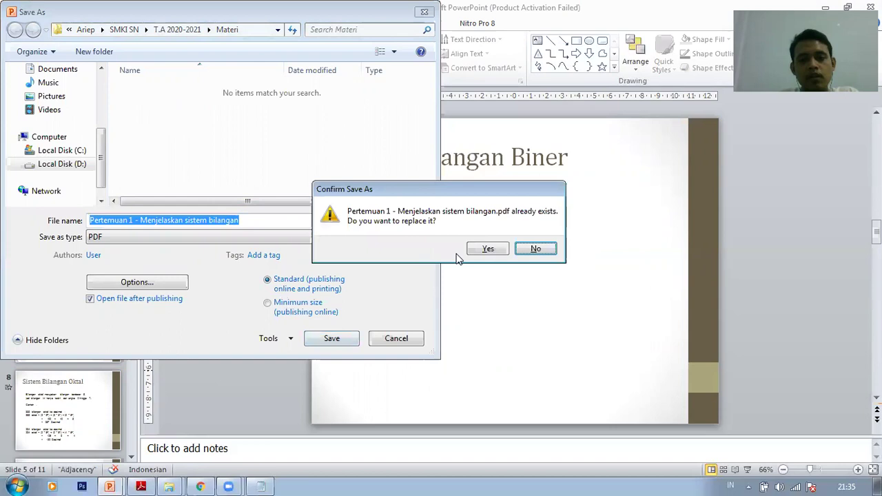
left_click(501, 251)
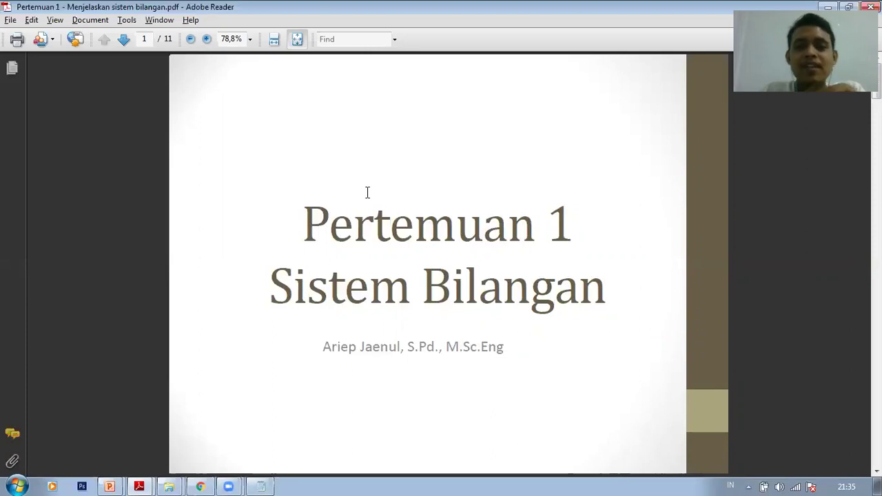
- Look through the published PDF from its title page to the last page on hexadecimal numbers
scroll(368, 193, "down", 2)
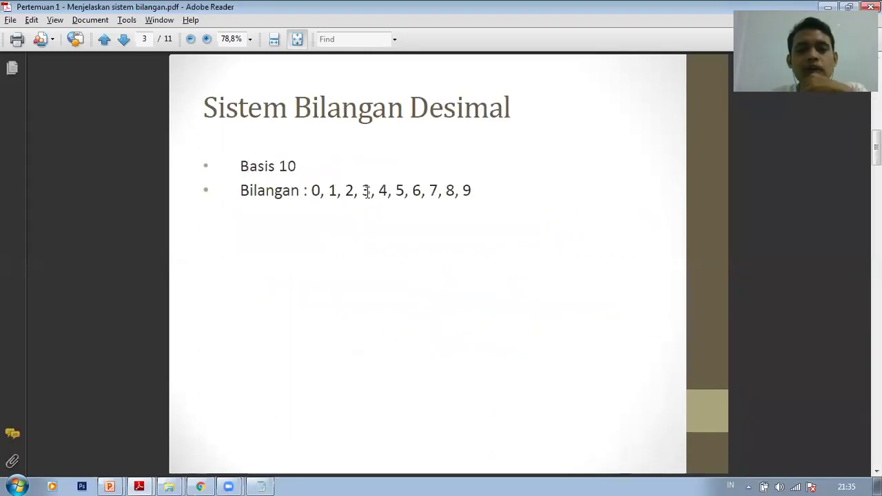
scroll(368, 193, "down", 4)
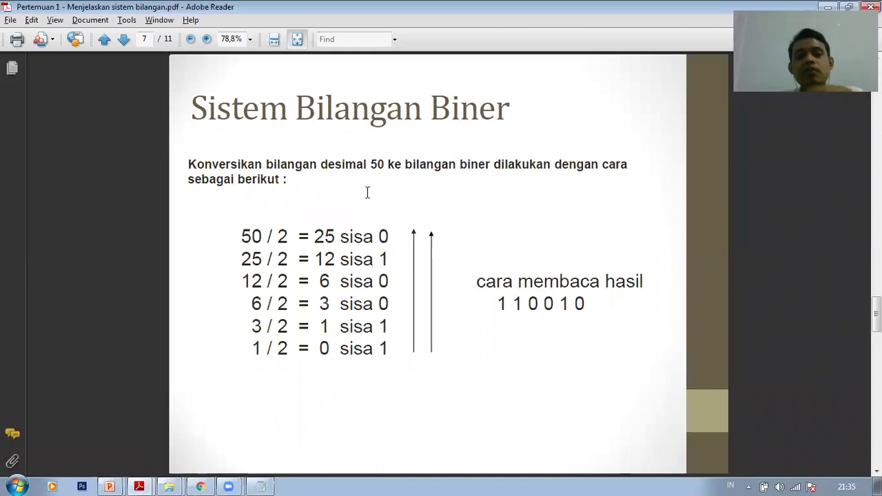
scroll(368, 192, "down", 4)
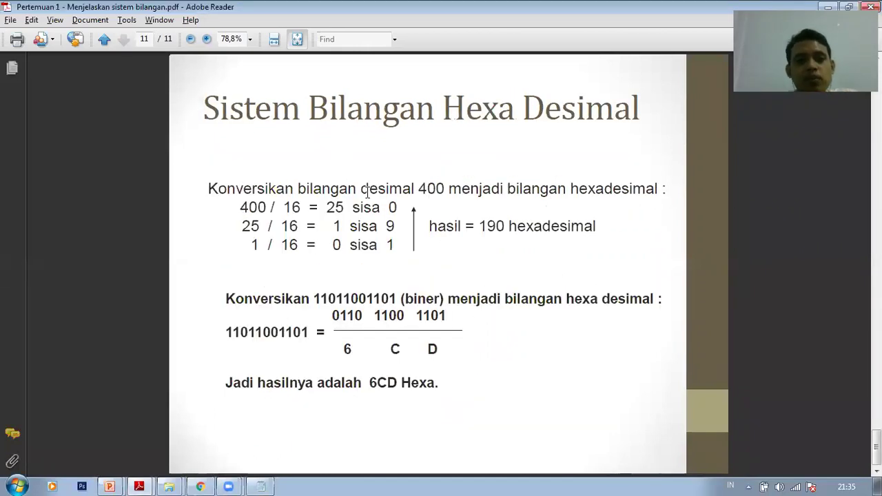
- Switch to the Notepad list, append "--> Done" to the "Pembuatan modul --> ppt" line and minimize the notes
key("alt+Tab")
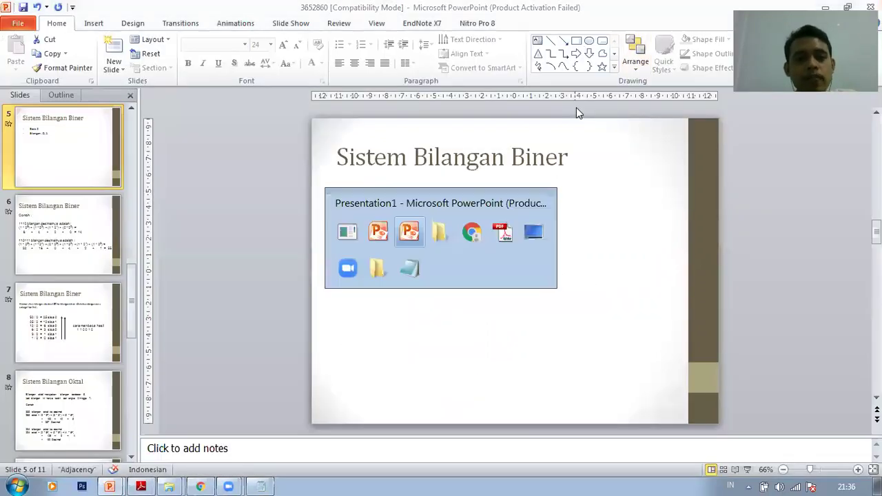
key("Tab")
key("Tab")
key("Tab")
key("Tab")
key("Tab")
key("Tab")
key("Tab")
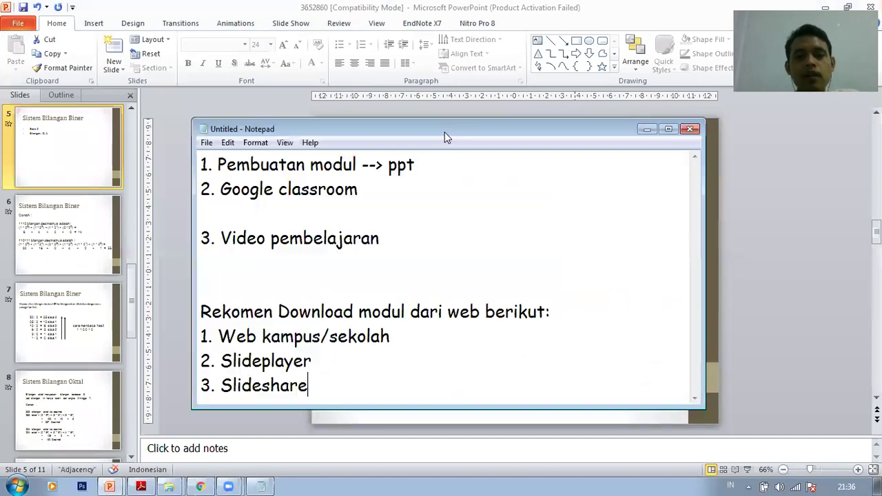
left_click(437, 167)
type("--> Done")
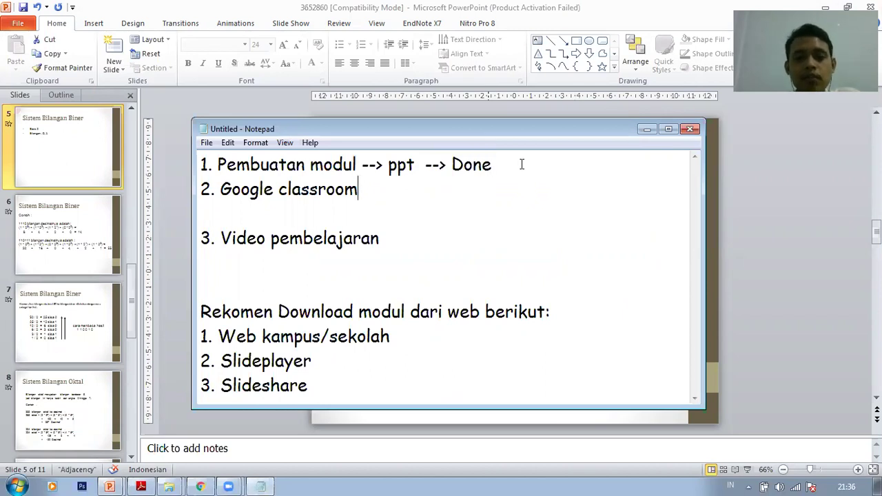
left_click(648, 129)
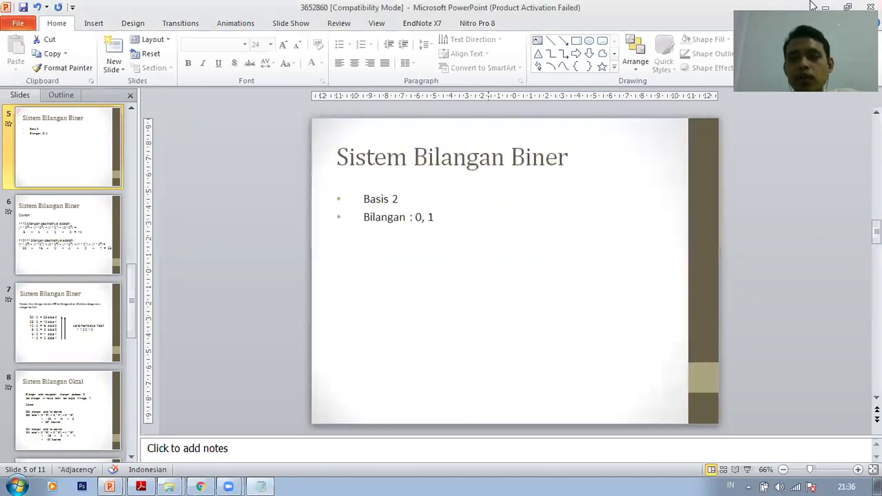
- Put away the PowerPoint, Materi folder and PDF windows until the Raker folder is in front
left_click(871, 7)
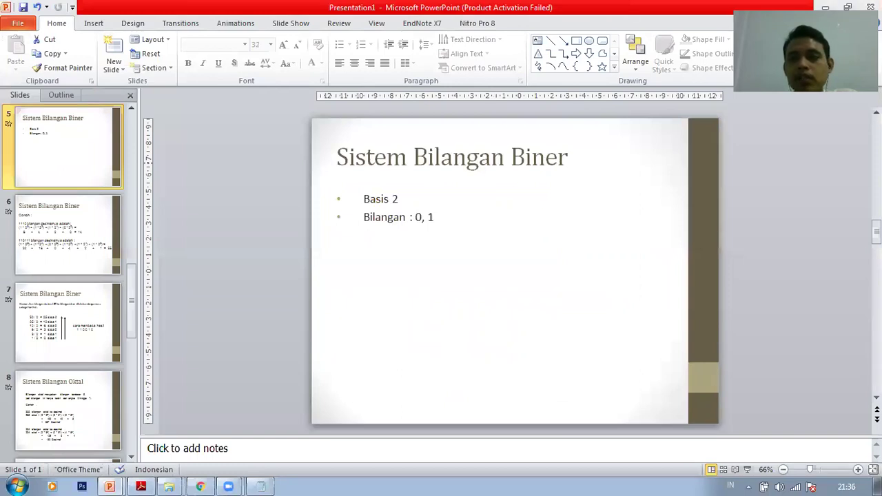
left_click(826, 6)
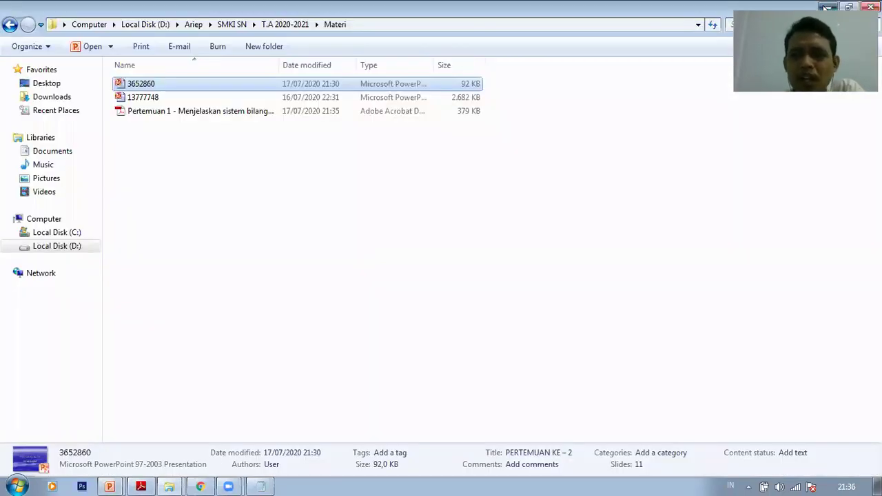
left_click(826, 7)
left_click(826, 7)
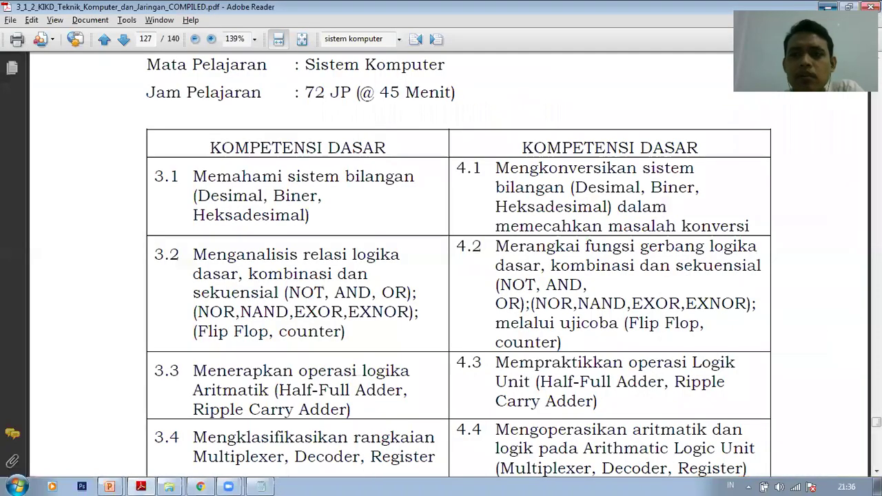
left_click(827, 7)
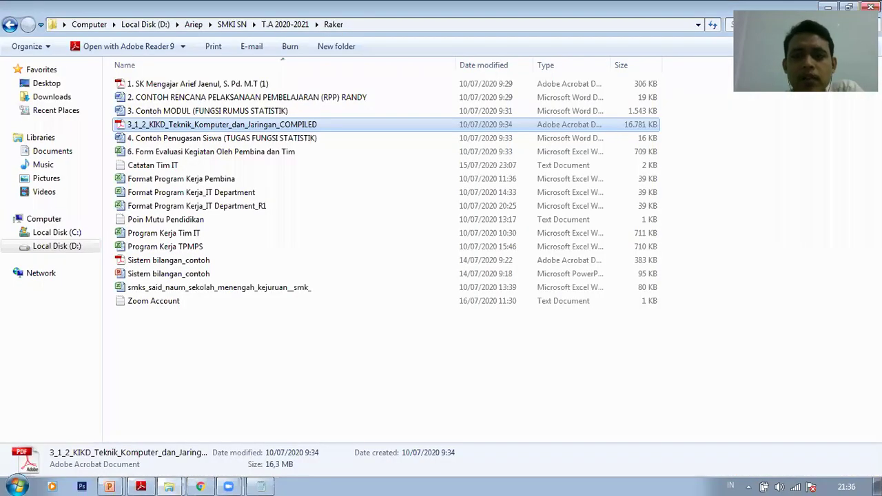
right_click(751, 182)
left_click(754, 232)
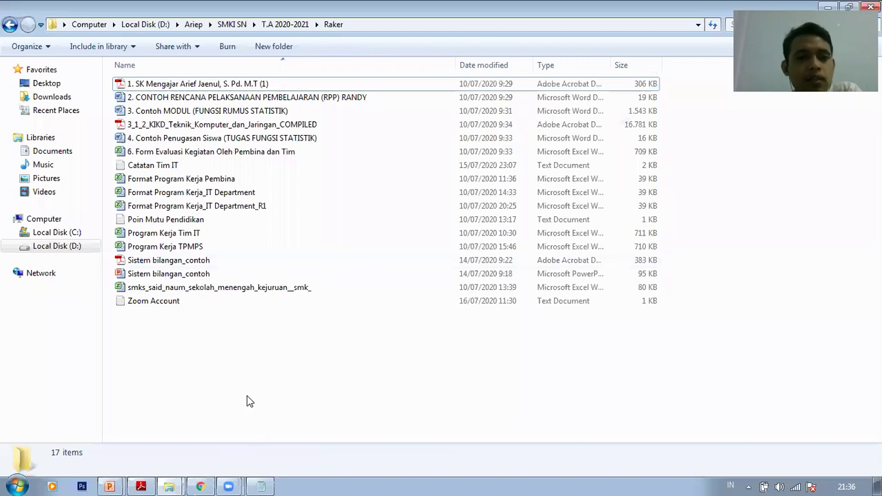
- Switch to Chrome, search for "google classroom" and open the Classroom site from the results
key("alt+Tab")
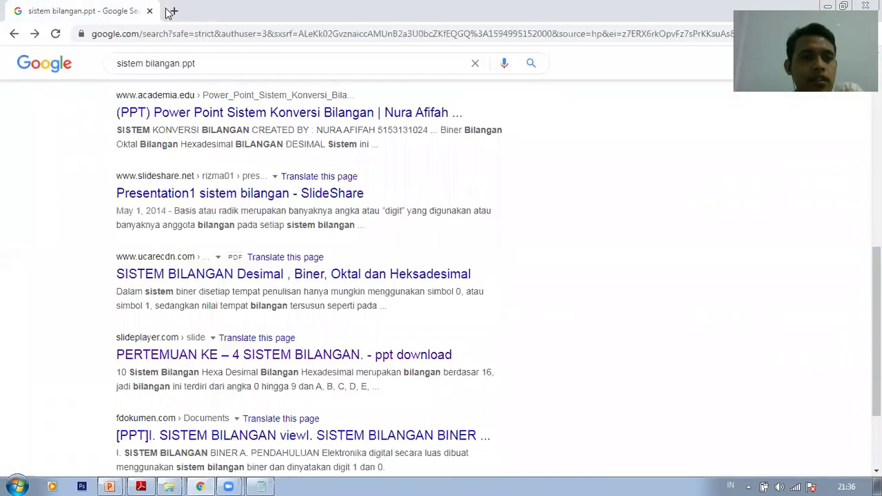
left_click(142, 36)
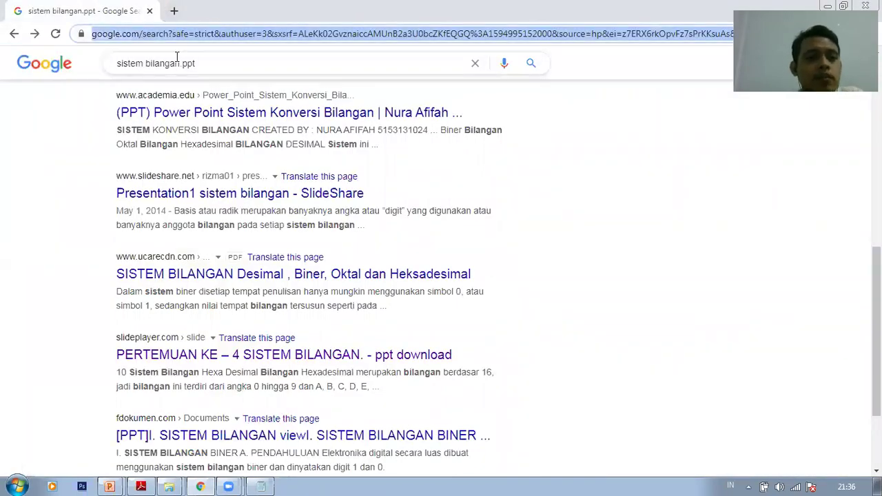
left_click(175, 55)
left_click(174, 38)
type("g")
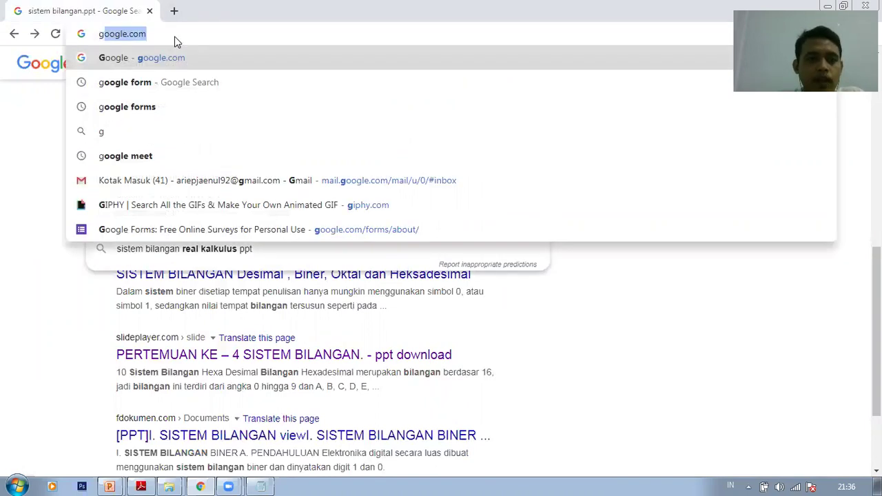
key("BackSpace")
key("BackSpace")
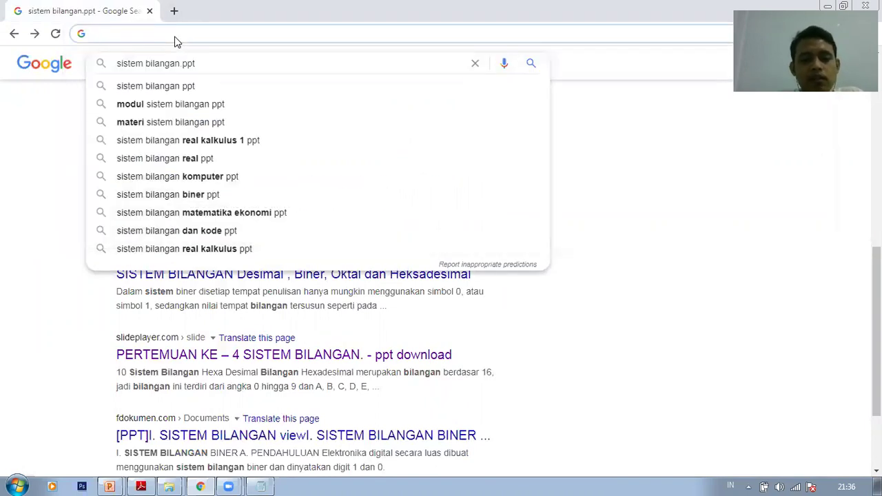
type("google")
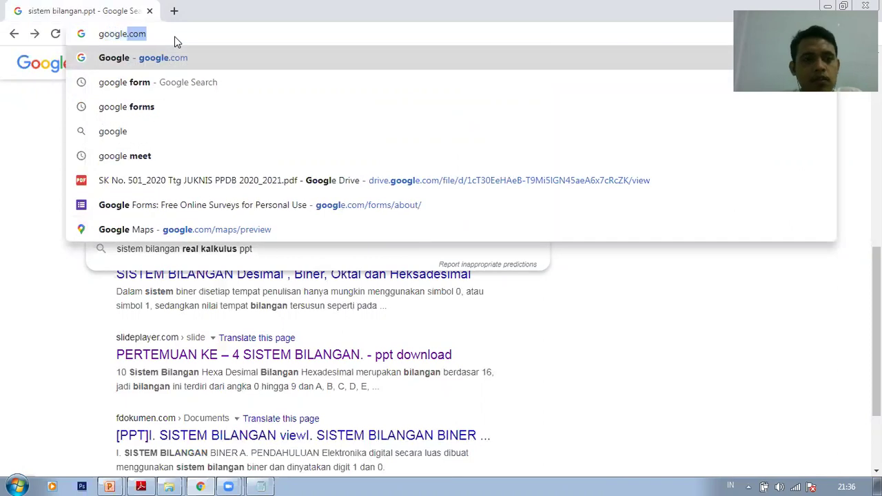
type(" classroom")
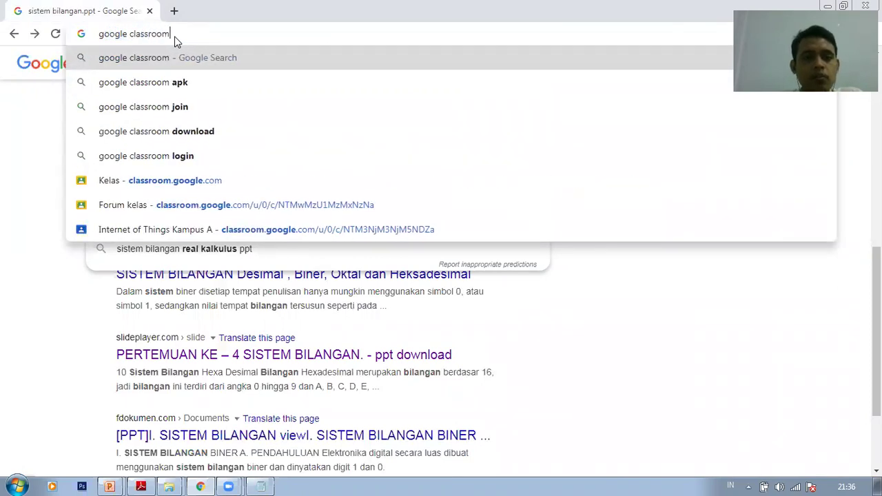
key("Return")
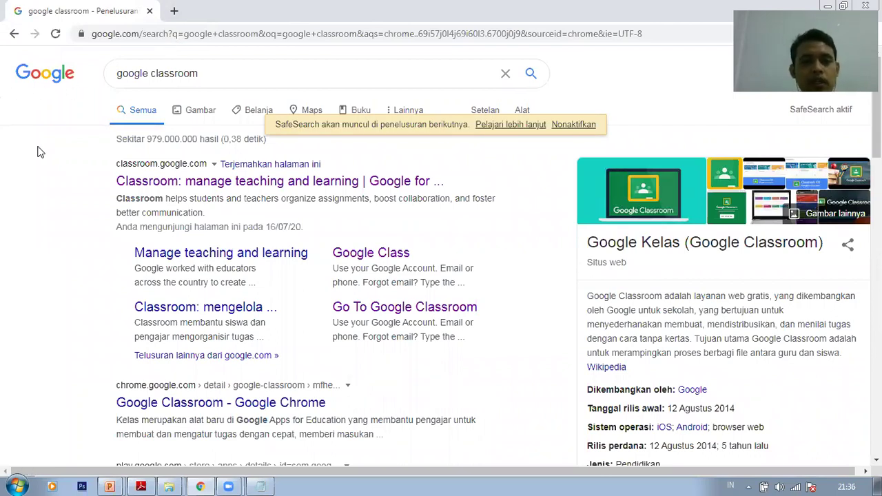
left_click(209, 182)
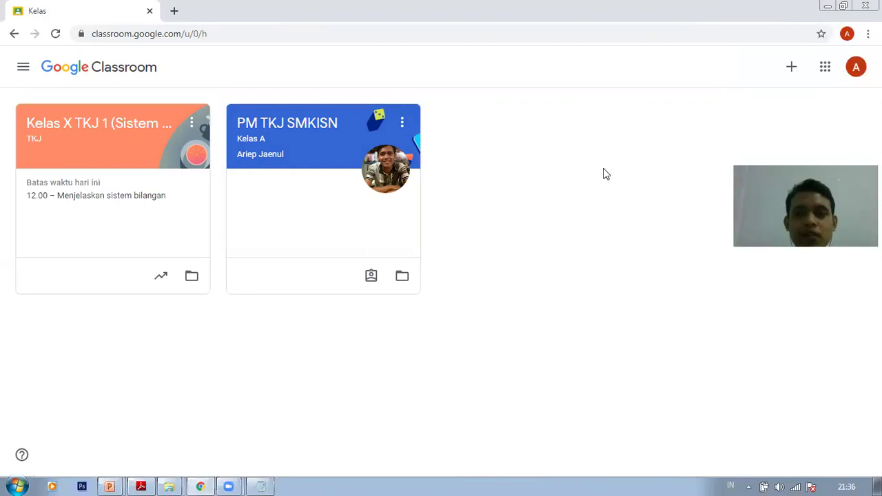
- Switch Google Classroom to the GSN Channel account and close the previous account's tab
left_click(856, 68)
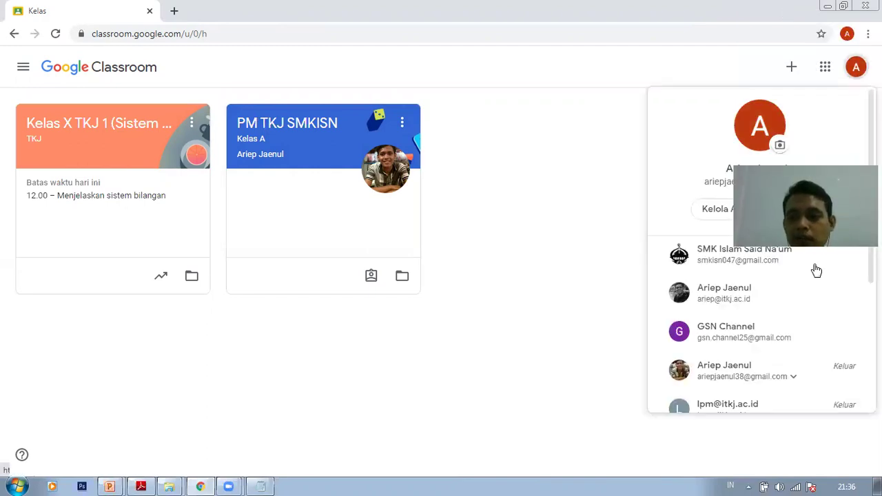
left_click(745, 332)
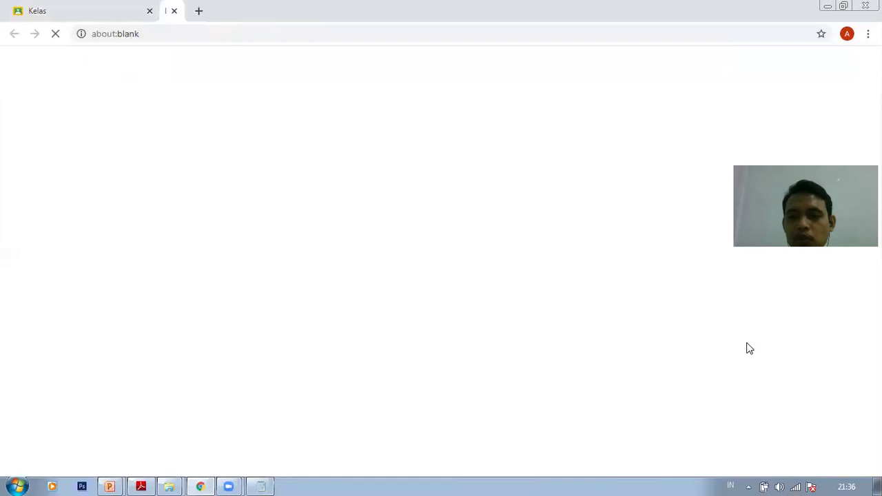
left_click(150, 11)
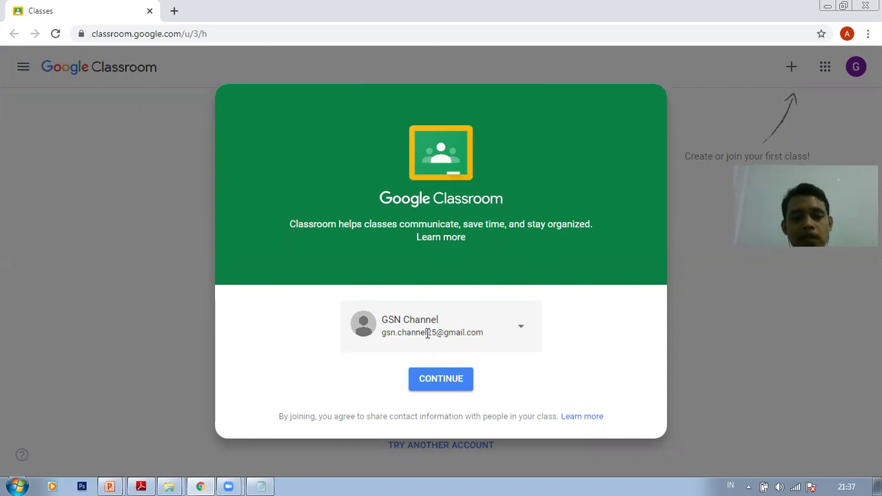
- Keep the GSN Channel account on the welcome prompt and continue into its Classroom home page
left_click(520, 333)
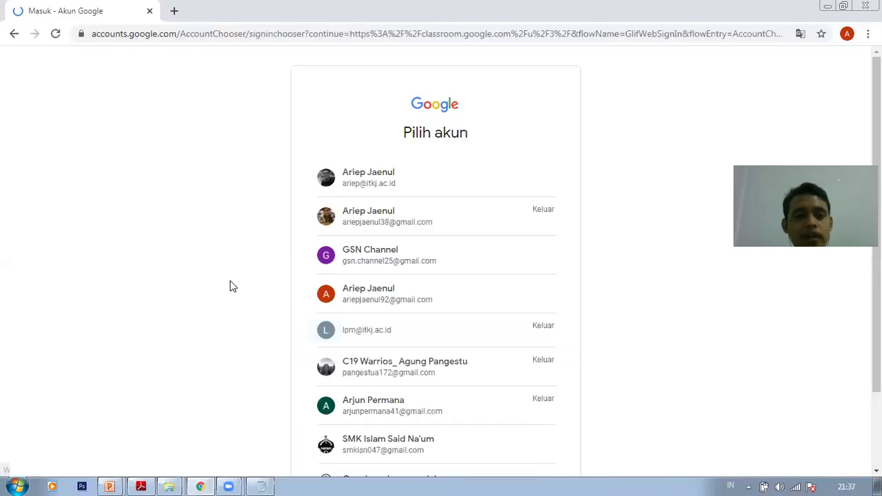
left_click(13, 34)
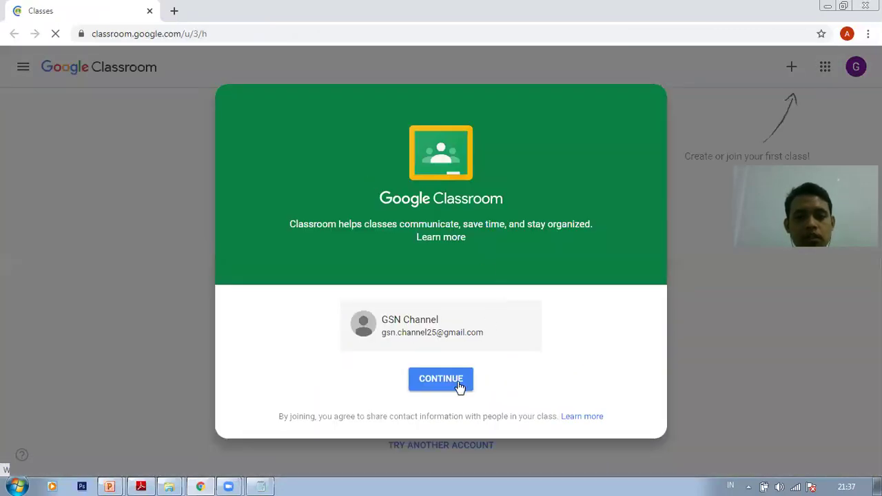
left_click(440, 378)
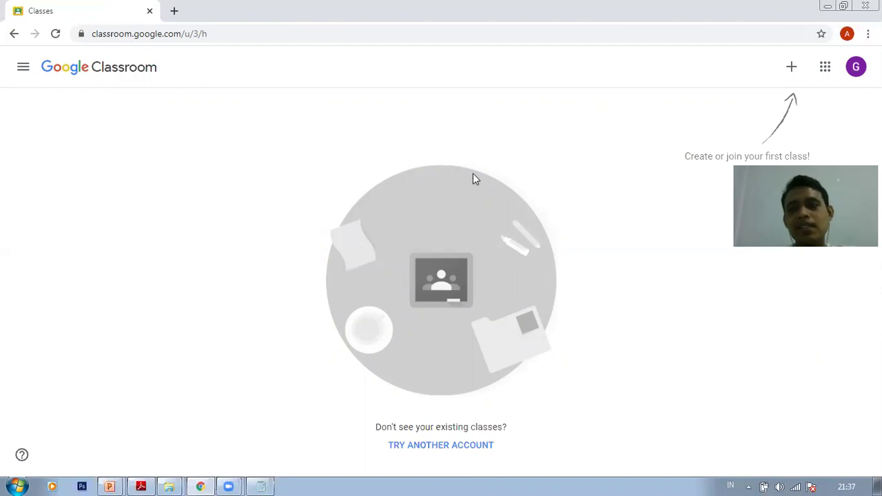
left_click_drag(791, 156, 795, 71)
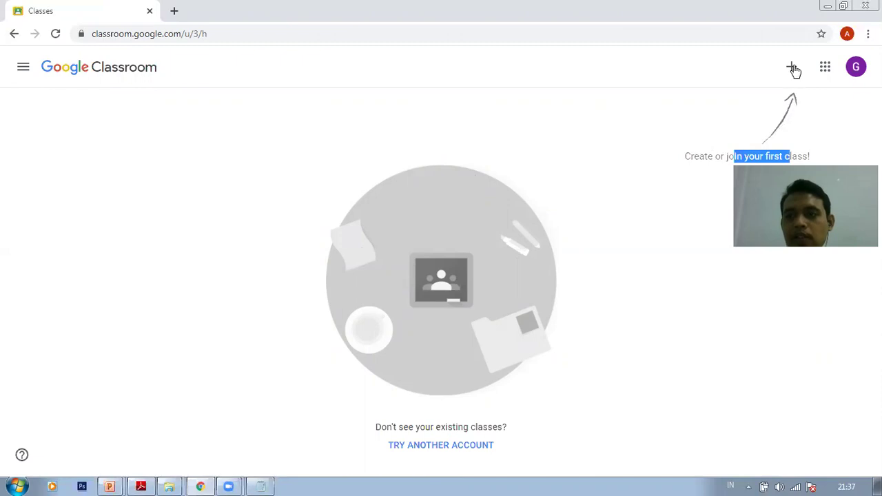
- Start creating a new class and accept the notice about not using Classroom at a school with students
left_click(794, 67)
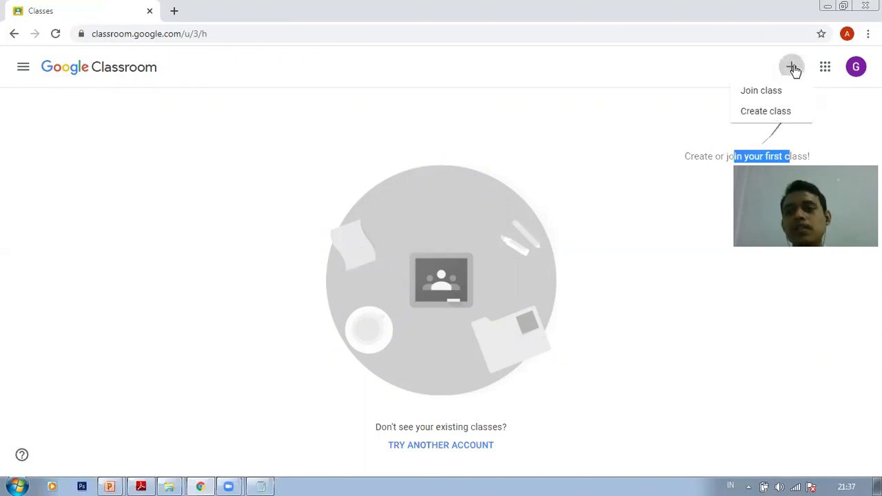
left_click(757, 116)
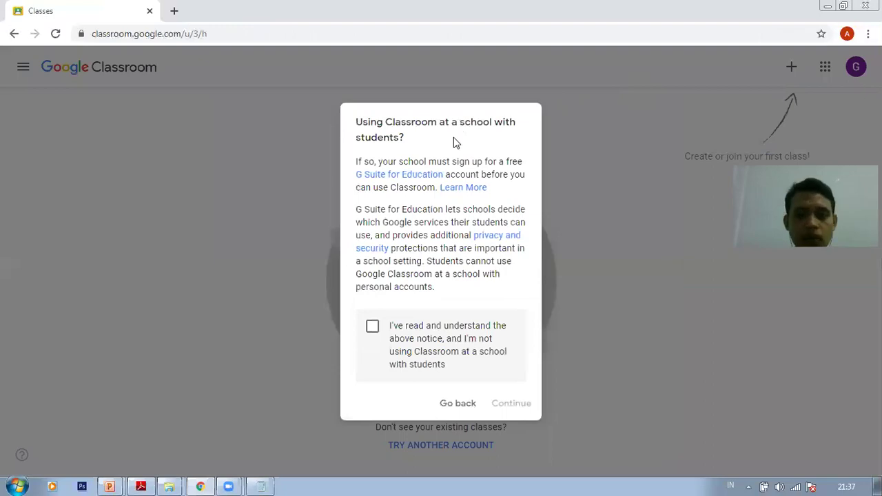
left_click(372, 327)
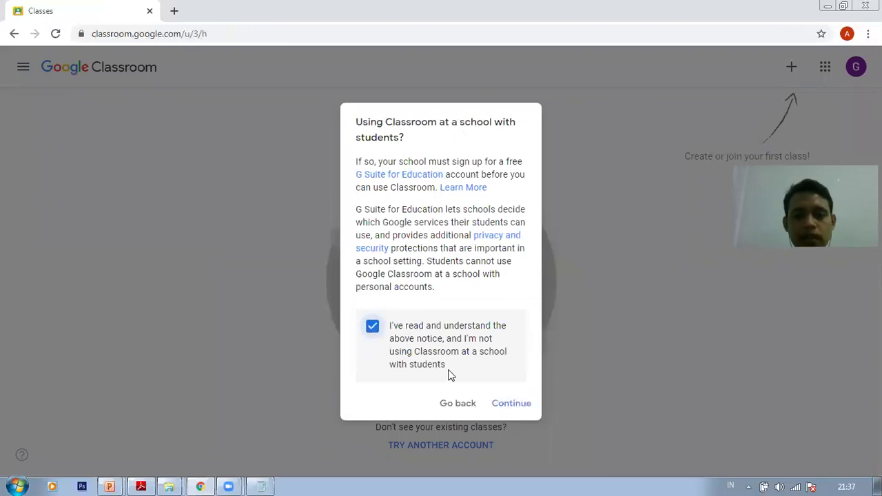
left_click(510, 403)
left_click(356, 193)
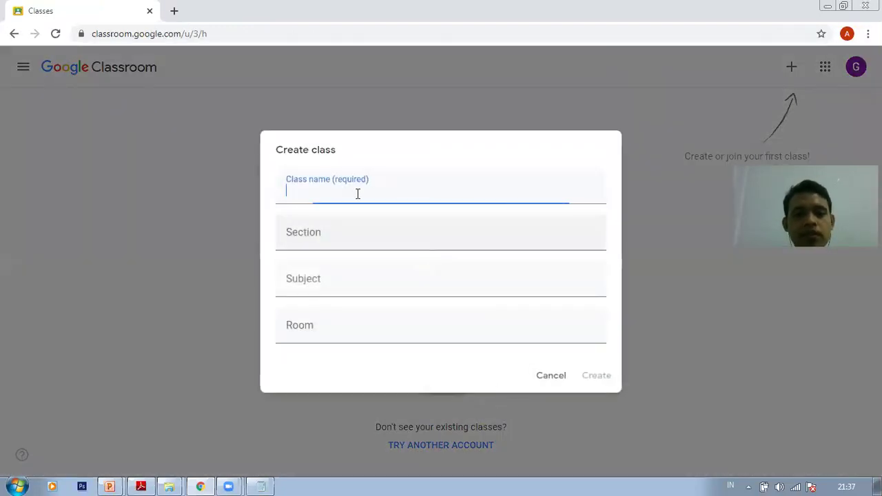
type("S")
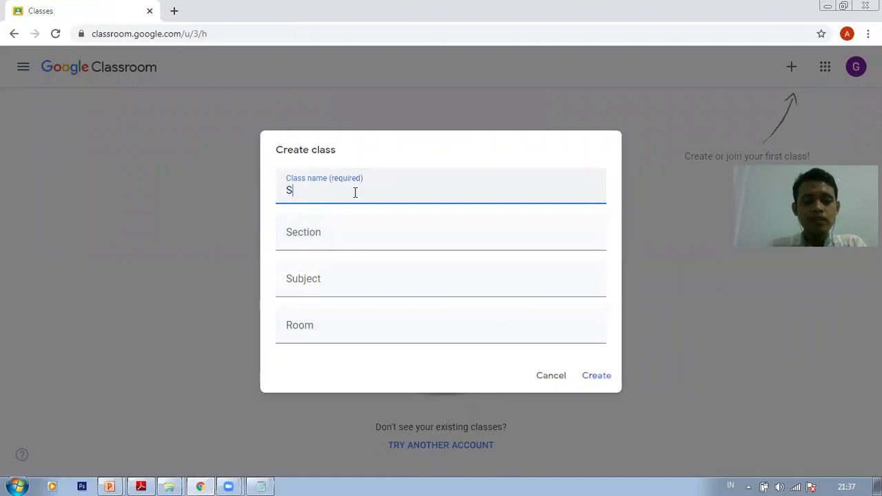
type("istem Bilangan")
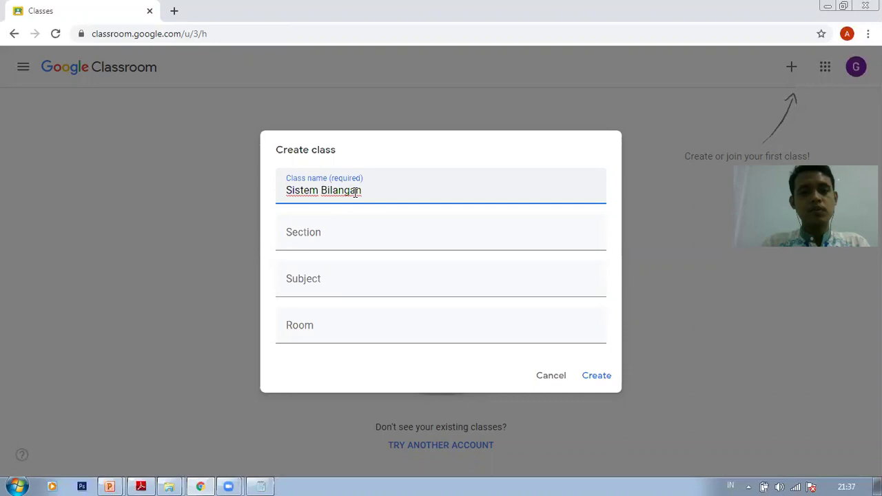
key("ctrl+a")
key("BackSpace")
- Name the class "X TKJ 2 (Sistem Bilangan)" and set its section to "X TKJ 2"
type("X")
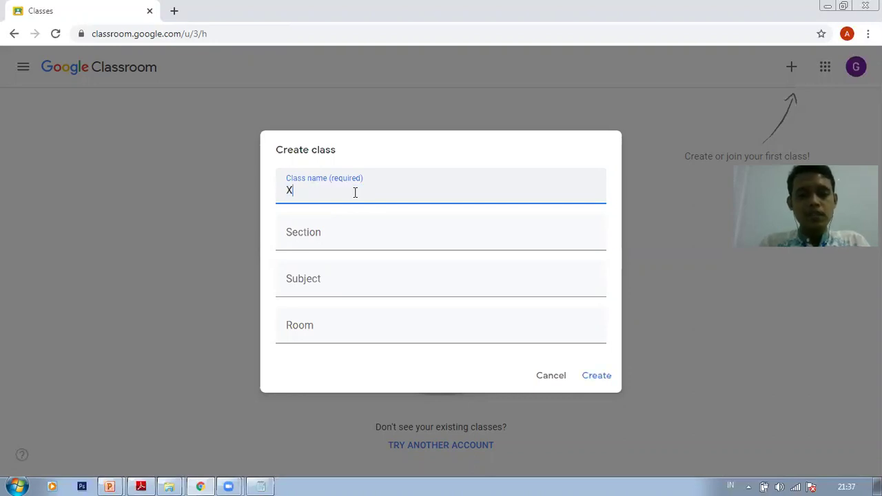
type(" TKJ 2 (Sistem Bilangan")
left_click(337, 221)
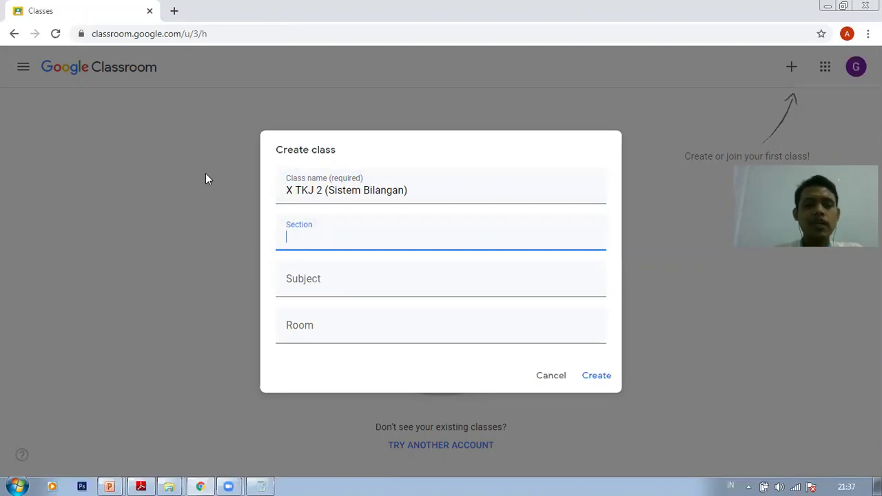
type("x")
key("BackSpace")
key("BackSpace")
type("x")
key("BackSpace")
key("BackSpace")
type("X")
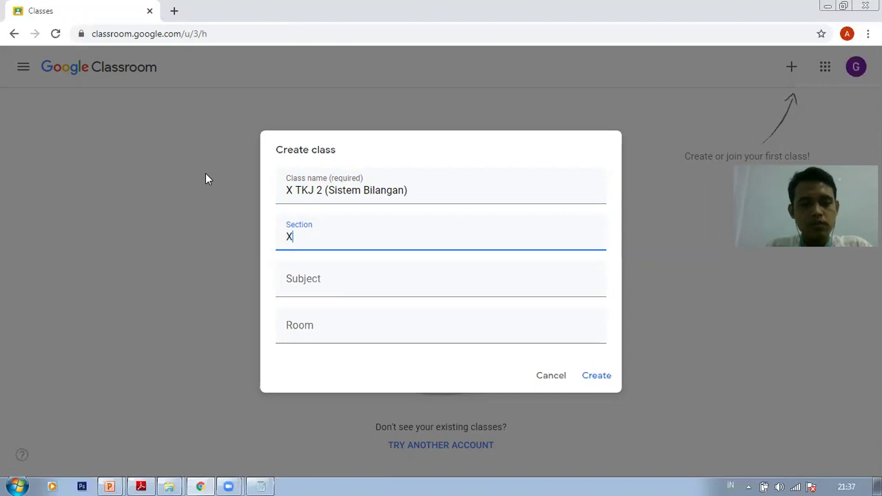
type(" TKJ 2")
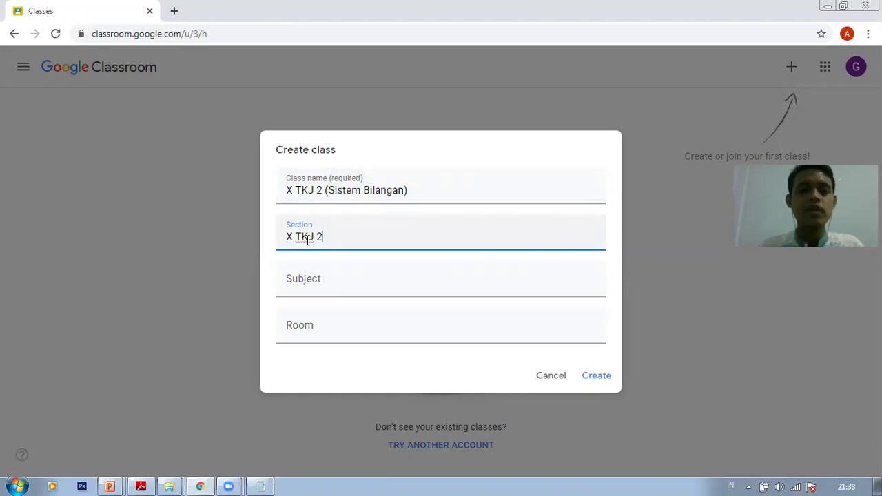
- Set the subject to "Sistem Bilangan" and the room to "Online Room", and create the class
left_click(304, 272)
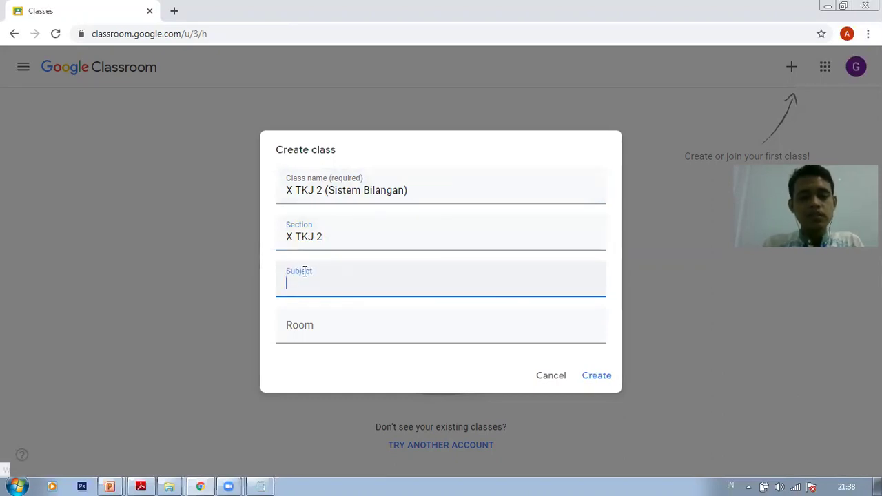
type("Sistem Bilangan")
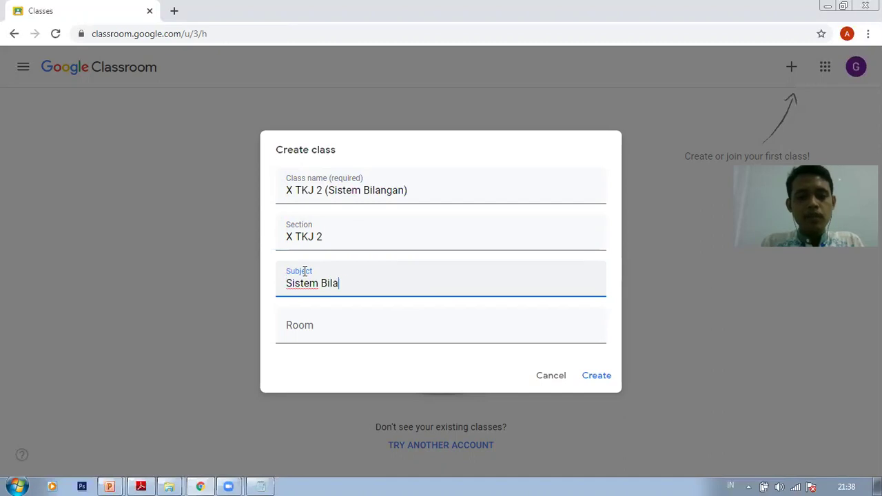
left_click(307, 316)
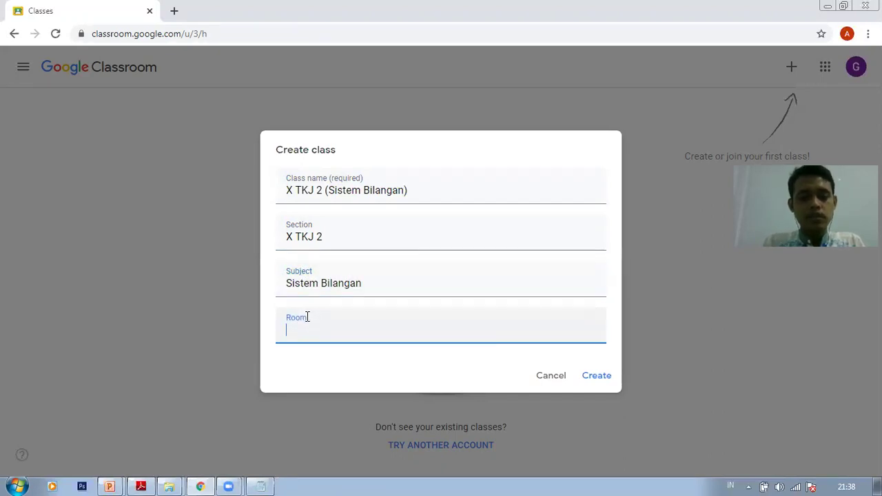
type("Online Room")
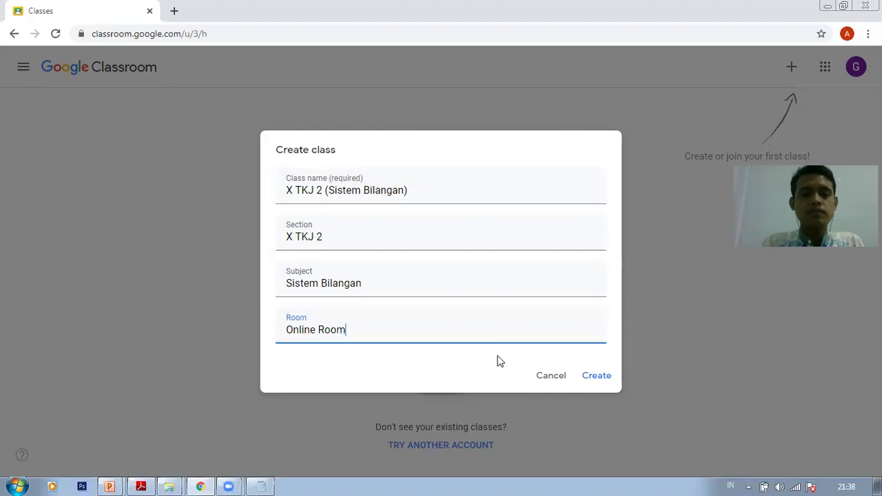
left_click(594, 375)
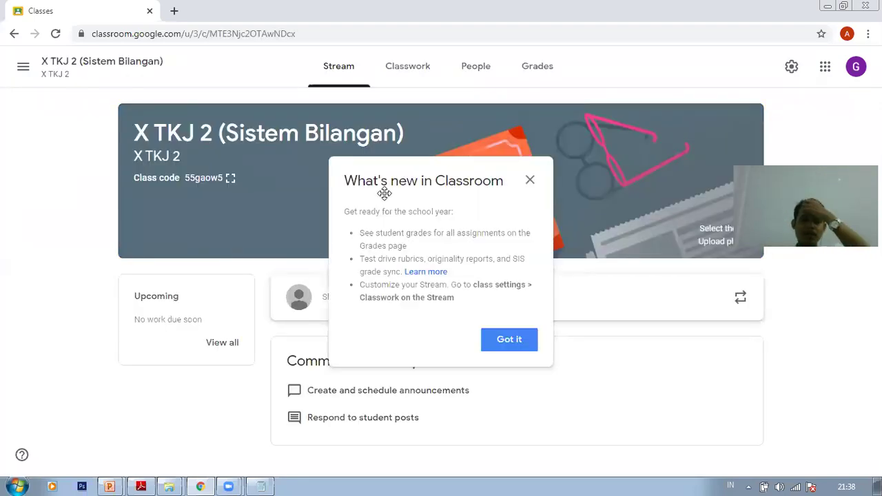
- Dismiss the What's new notice and look at the new class in the classes overview
left_click(529, 180)
left_click_drag(130, 134, 434, 141)
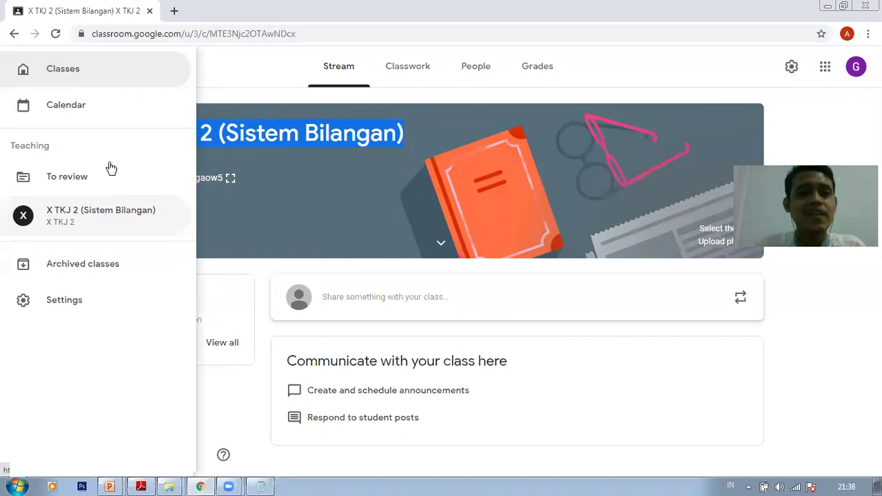
left_click(109, 72)
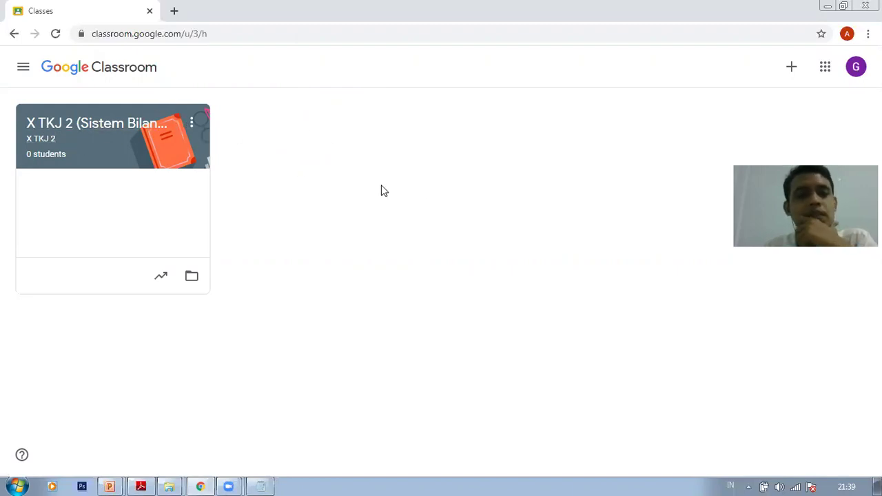
left_click(792, 71)
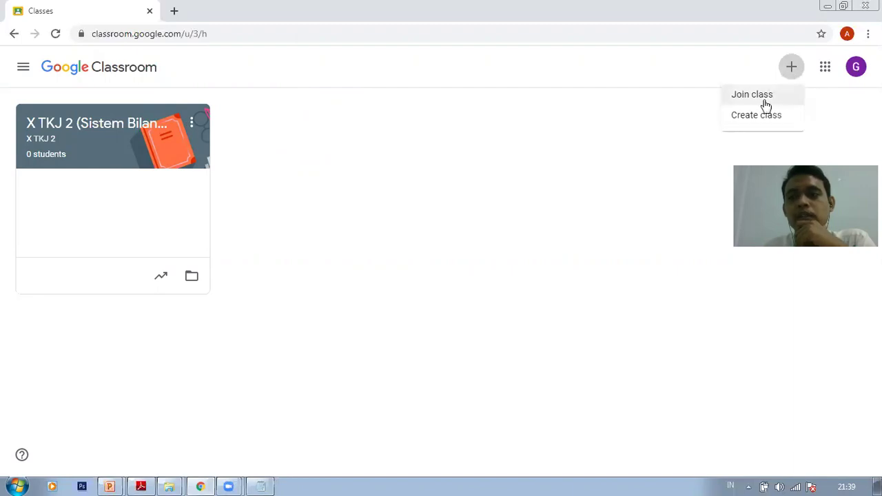
left_click(627, 122)
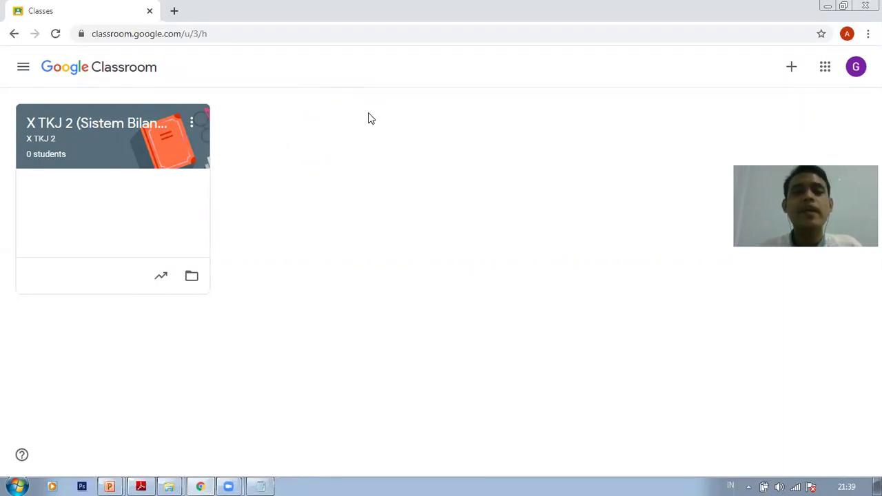
- Open the X TKJ 2 (Sistem Bilangan) class, copy its enlarged class code and close the code display
left_click(79, 127)
left_click(290, 198)
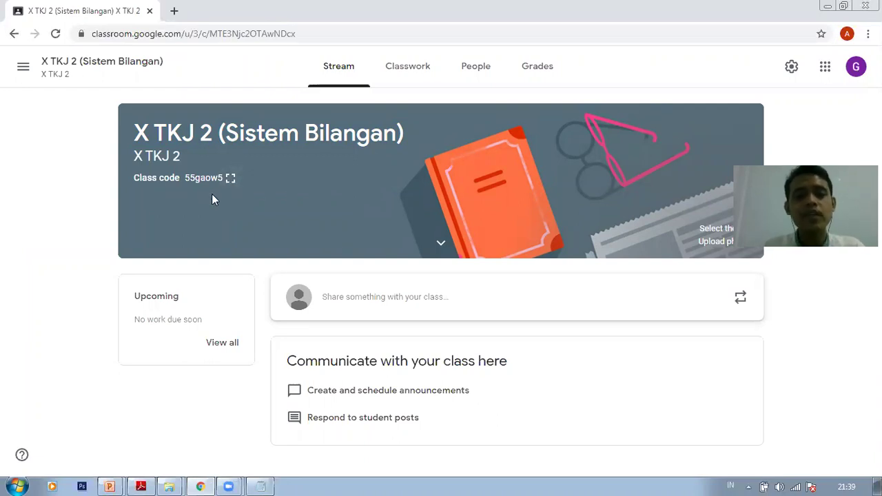
left_click(231, 178)
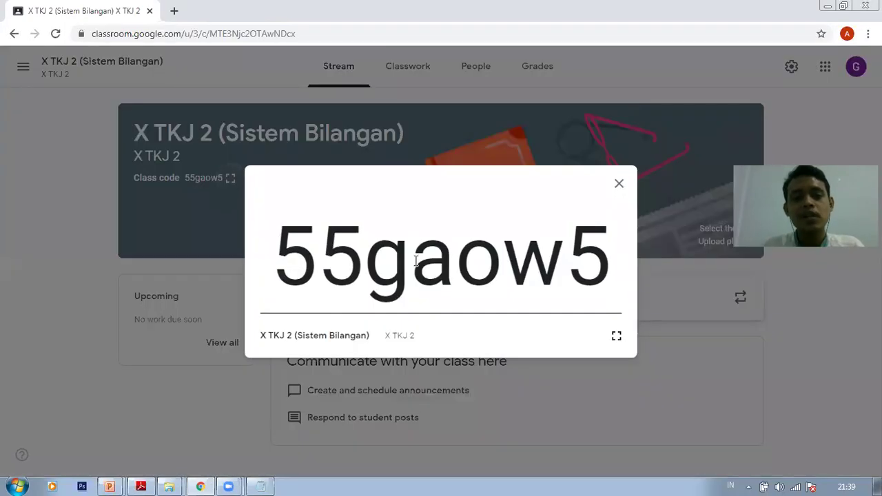
double_click(468, 287)
right_click(468, 290)
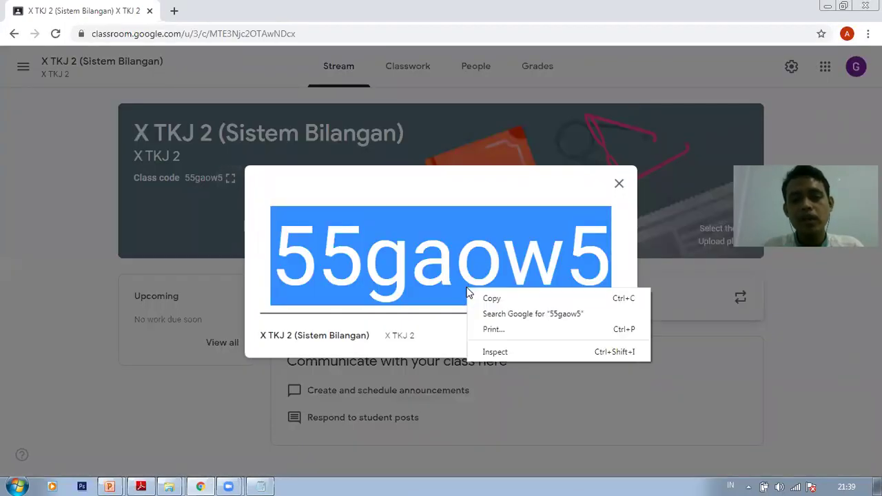
left_click(478, 298)
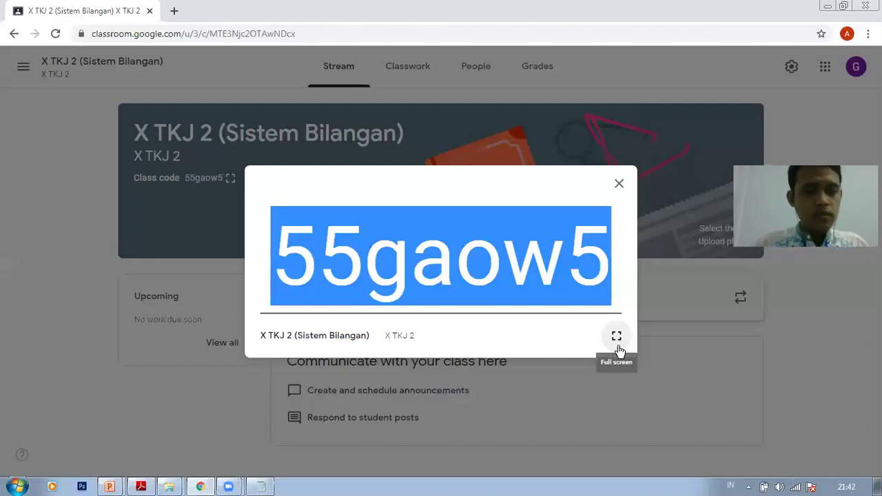
left_click(611, 185)
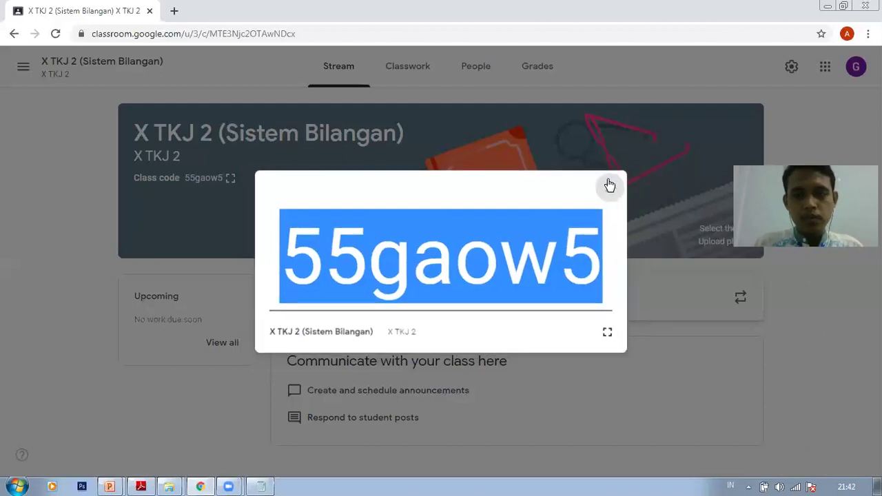
- Check the class's list of people, refreshing the page and dismissing the student progress tip
left_click(488, 75)
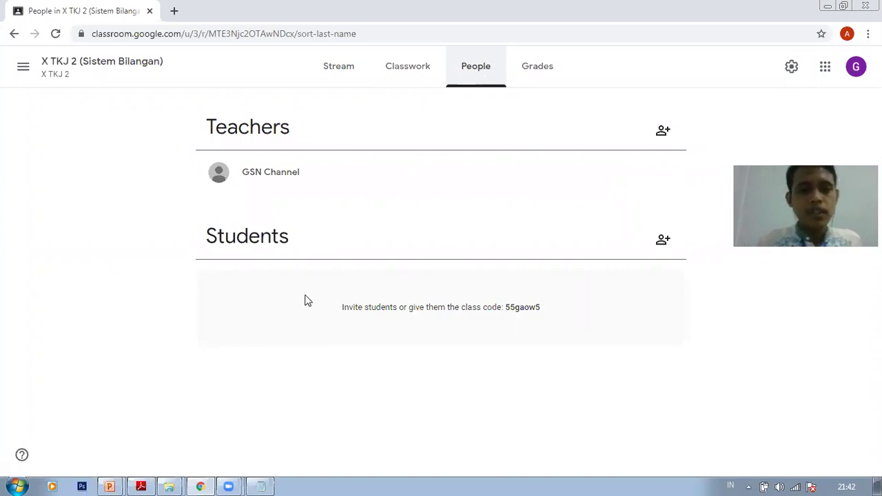
key("F5")
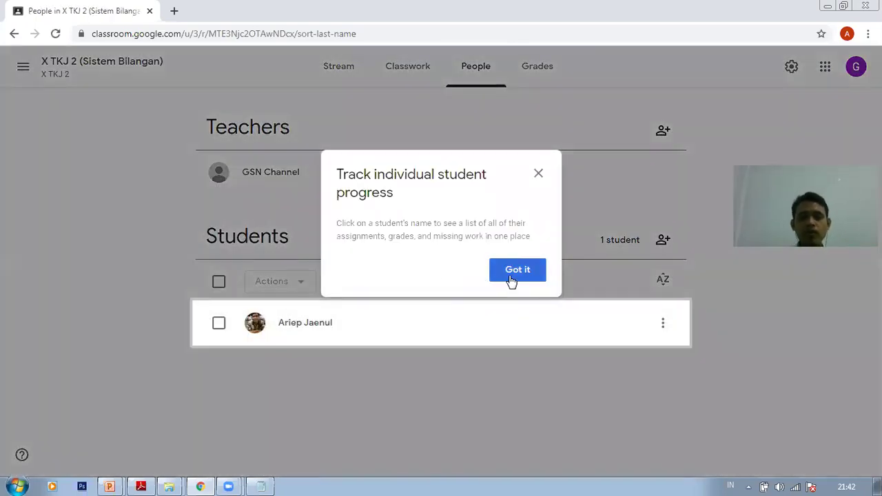
left_click(505, 274)
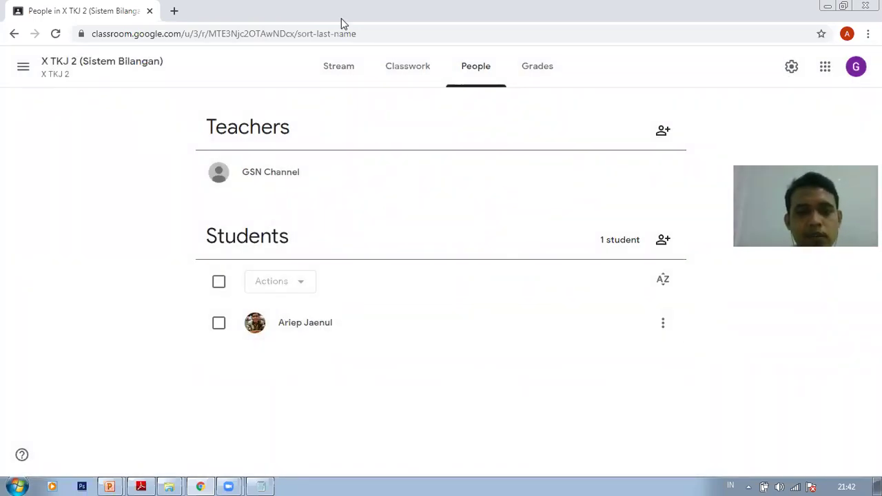
- Begin an announcement in the class stream for all students with the greeting "Assalamualaikum Wr Wb"
left_click(330, 68)
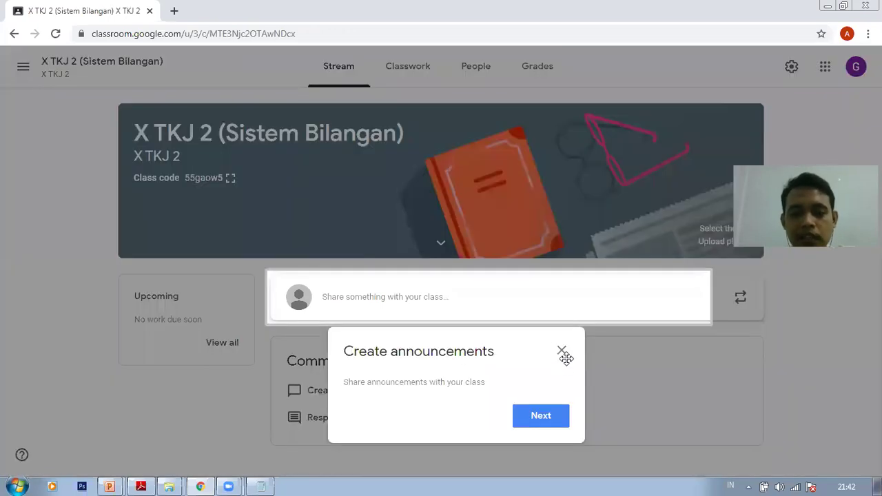
left_click(565, 356)
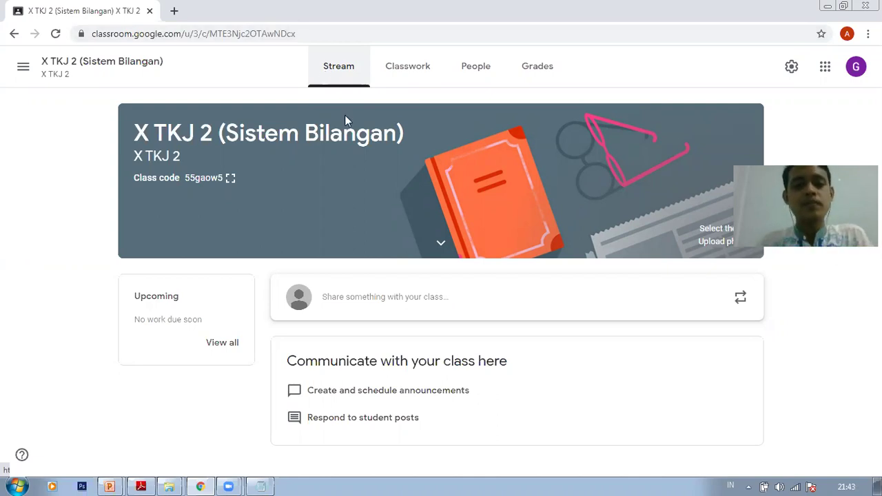
left_click(395, 291)
left_click(532, 330)
left_click(351, 371)
type("Assa")
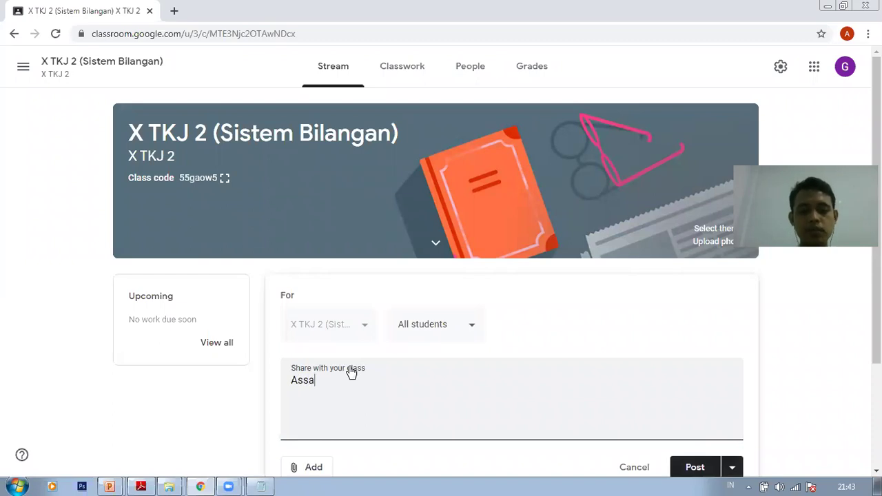
type("lamualaikum Wr Wb")
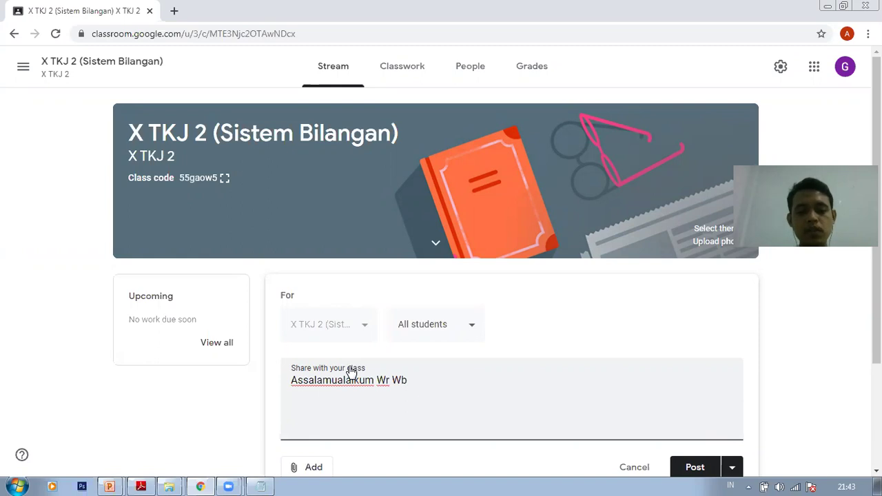
- Add a new paragraph below the greeting in the announcement, starting "Anak-anak hari Sabtu merupakan hari pertama kita belajar"
key("Return")
key("Return")
type("Bapak")
key("BackSpace")
key("BackSpace")
key("BackSpace")
key("BackSpace")
key("BackSpace")
type("Anak")
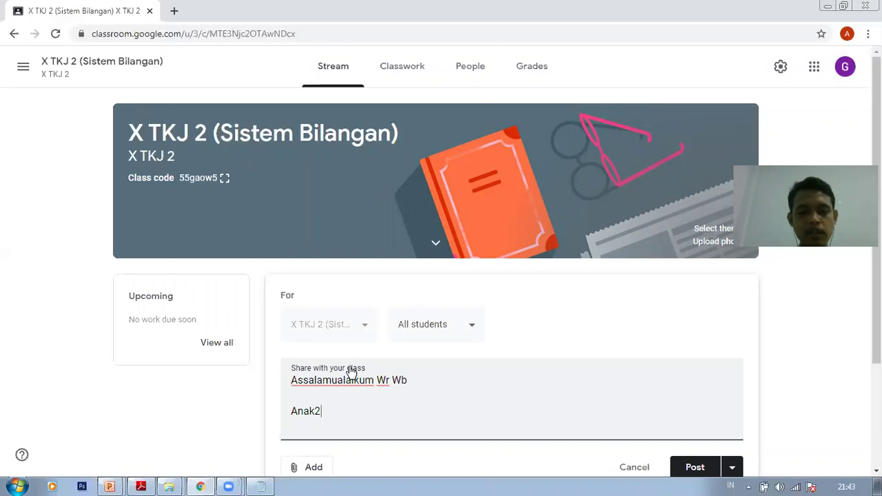
type("2")
key("BackSpace")
type("-anak ja")
key("BackSpace")
key("BackSpace")
type("ha")
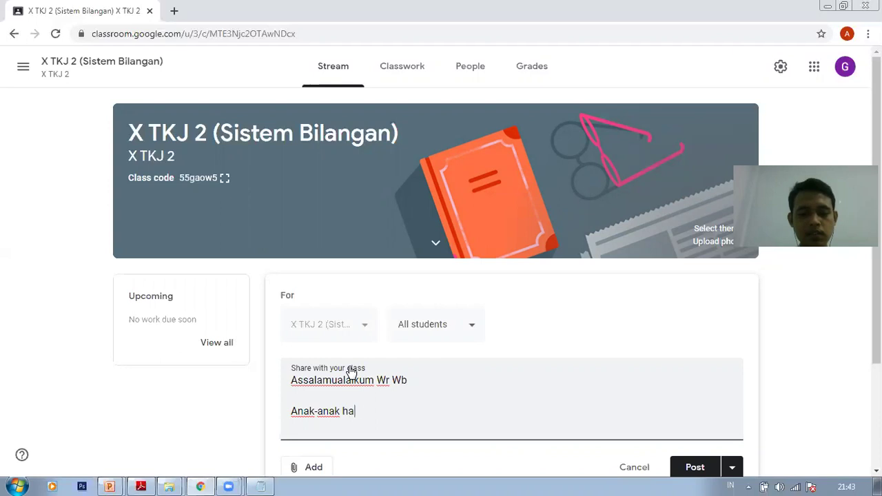
type("ri Sabtu")
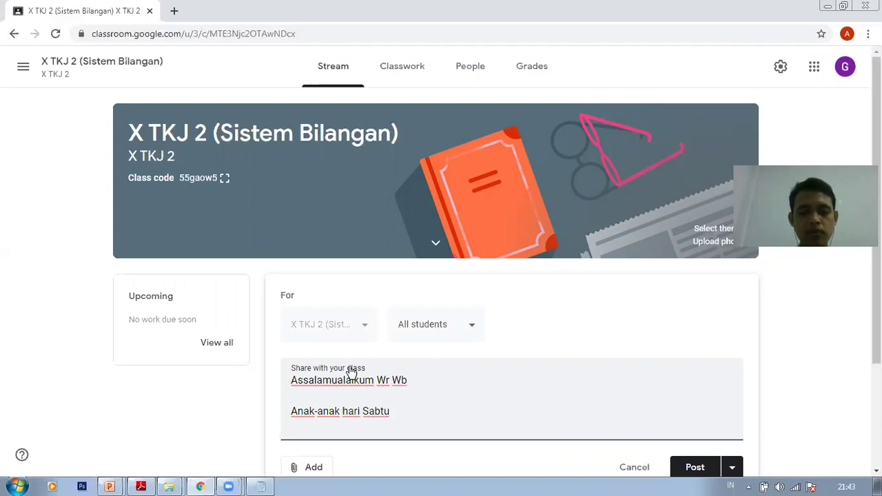
type(" merupakan hari ")
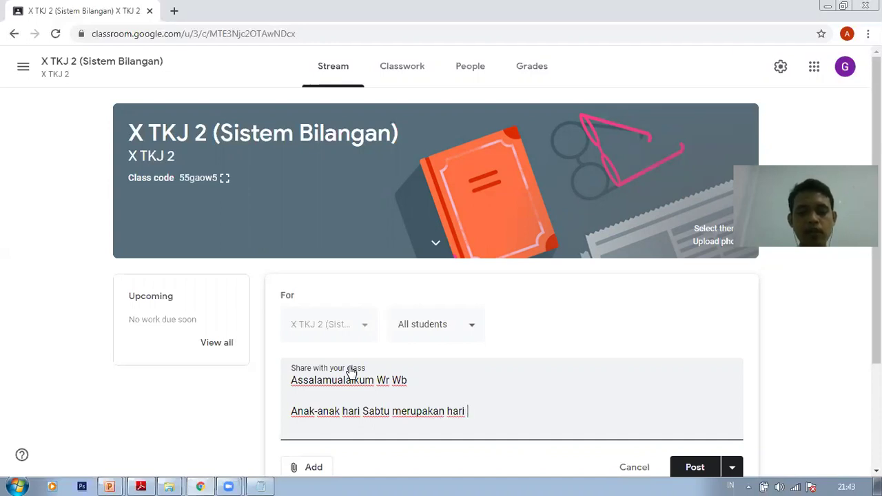
type("pertama kita belajar")
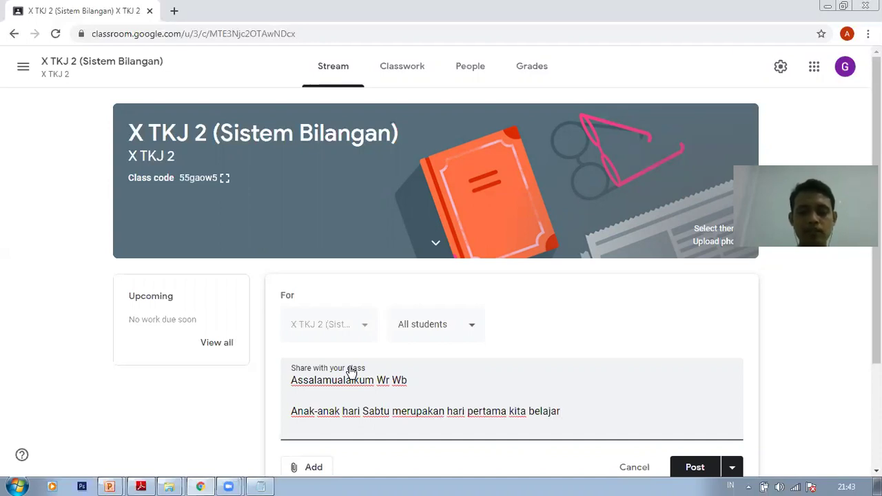
- Continue the announcement's sentence with ", untuk itu kalian harus semangat untuk belajar selama satu semester kedapan walaupun kita mengadakannya secara virtual."
type(", untuk itu s")
key("BackSpace")
type("kalian ")
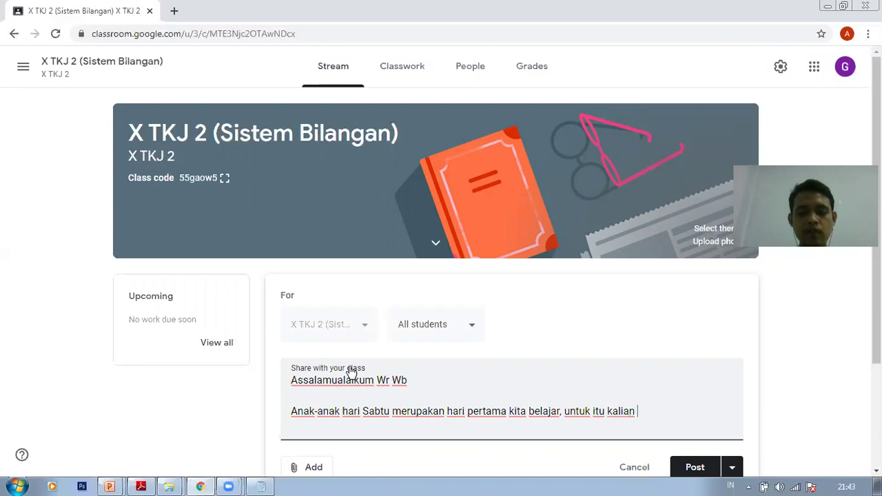
type("harus semangat untuk belajar selama satu semester kedapan wau")
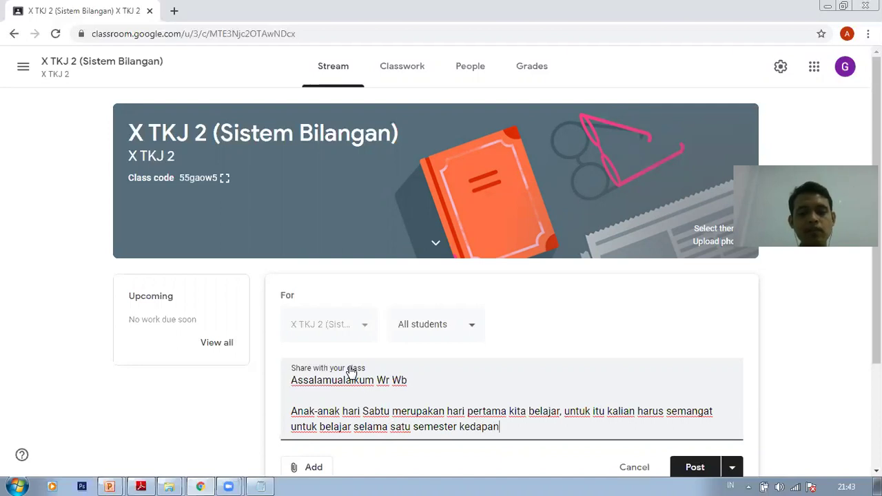
key("BackSpace")
type("laupun kia")
key("BackSpace")
key("BackSpace")
type("ta mengadakannya secara virtua")
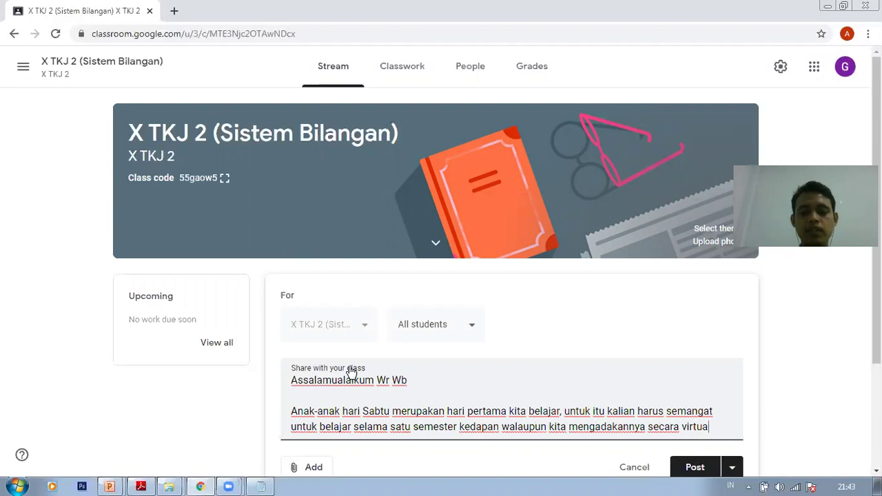
type("l.")
- Close the announcement with the line "Tetap semangat", leaving a single blank line above it
key("Return")
key("Return")
key("Return")
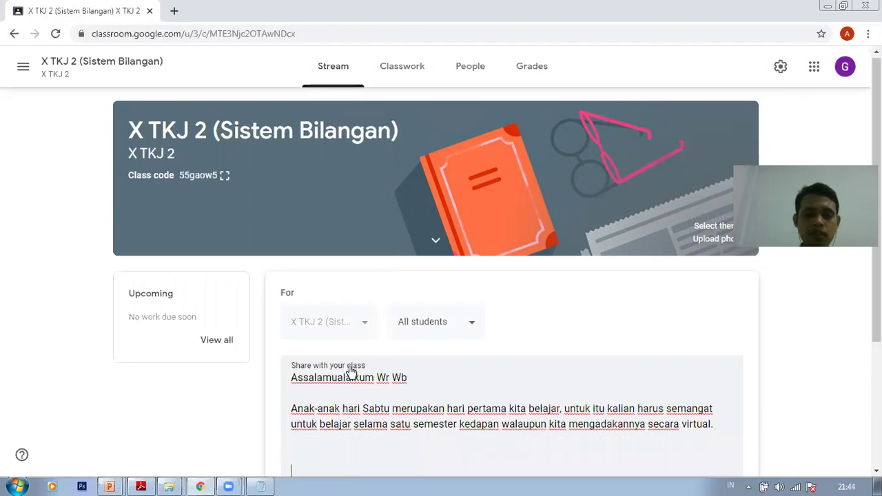
scroll(350, 373, "down", 3)
type("Tet")
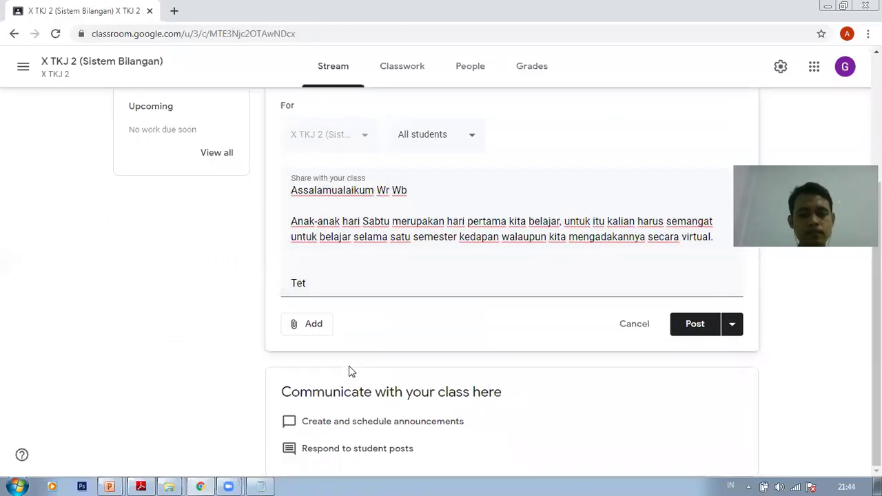
left_click(350, 295)
type("ap se")
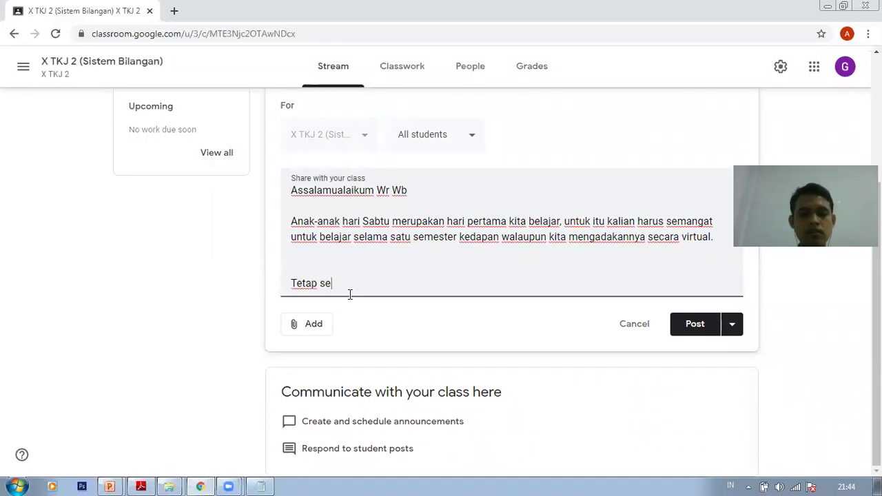
type("mangat")
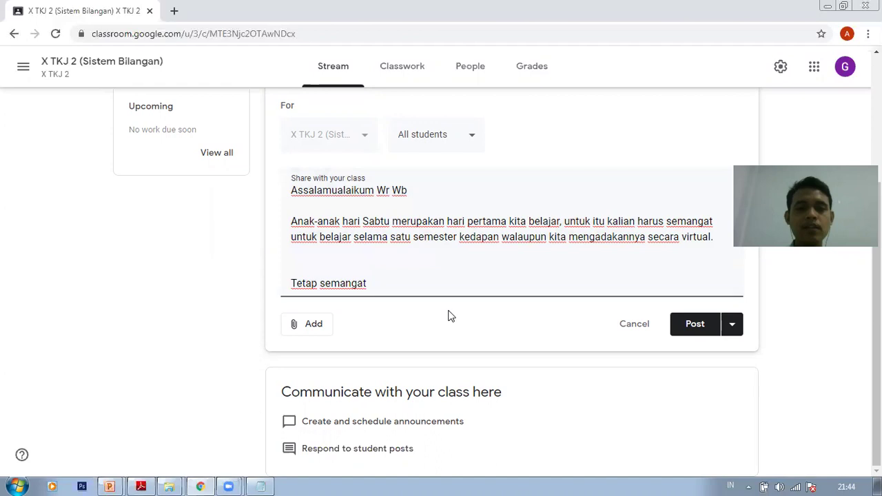
left_click(346, 257)
key("BackSpace")
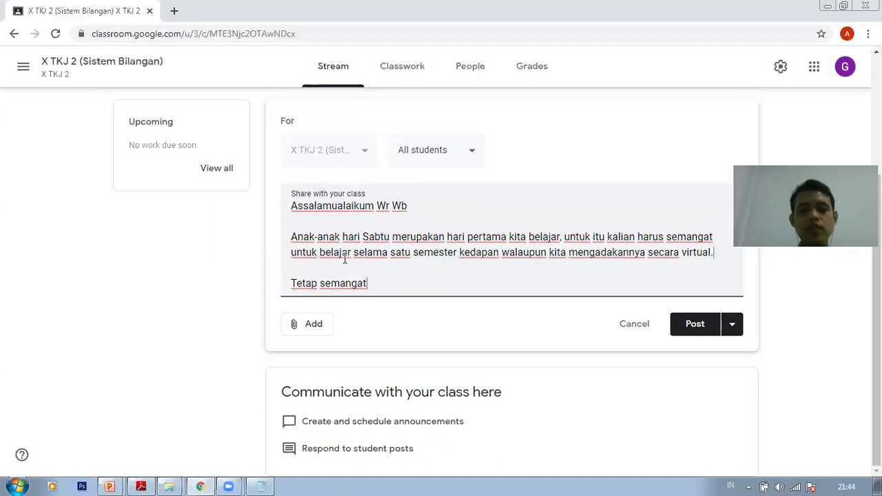
left_click(733, 330)
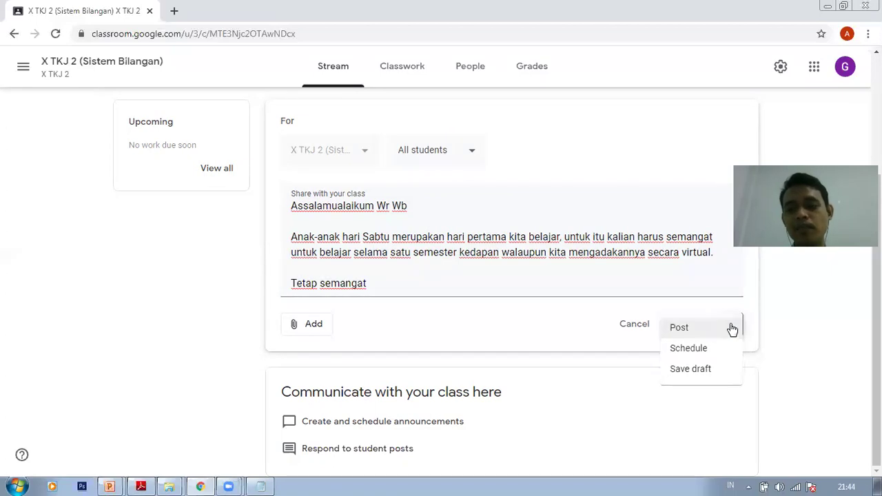
left_click(703, 350)
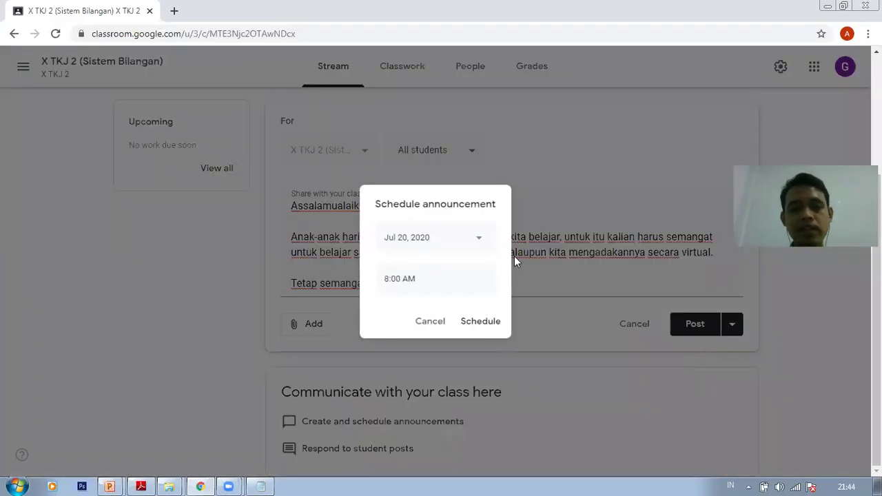
left_click(435, 249)
left_click(392, 359)
left_click(418, 276)
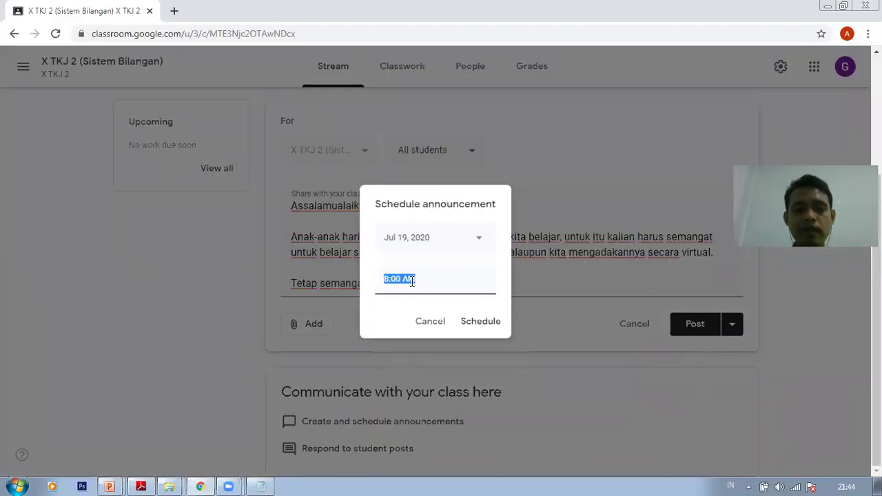
left_click(428, 321)
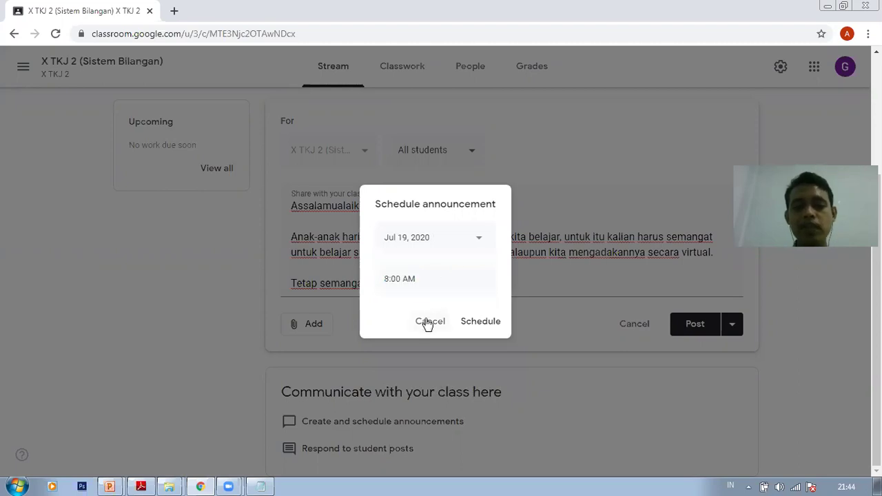
- Post the announcement immediately and review it in the class stream
left_click(711, 329)
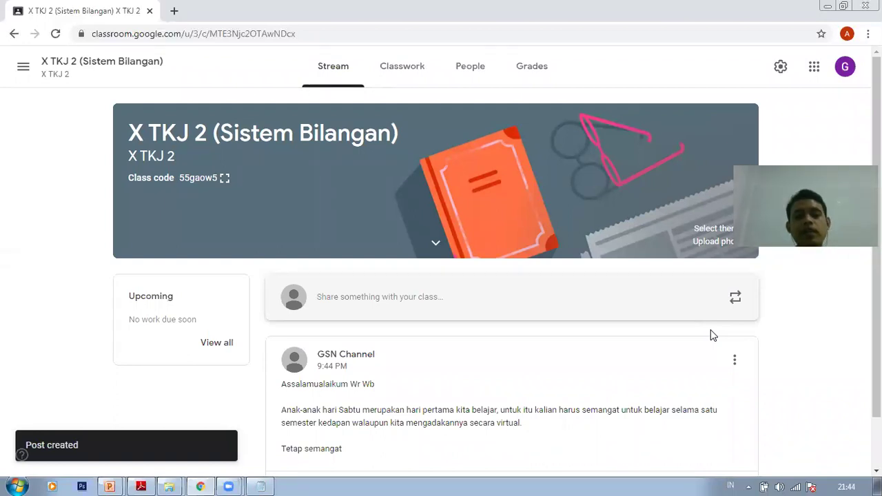
scroll(827, 302, "down", 1)
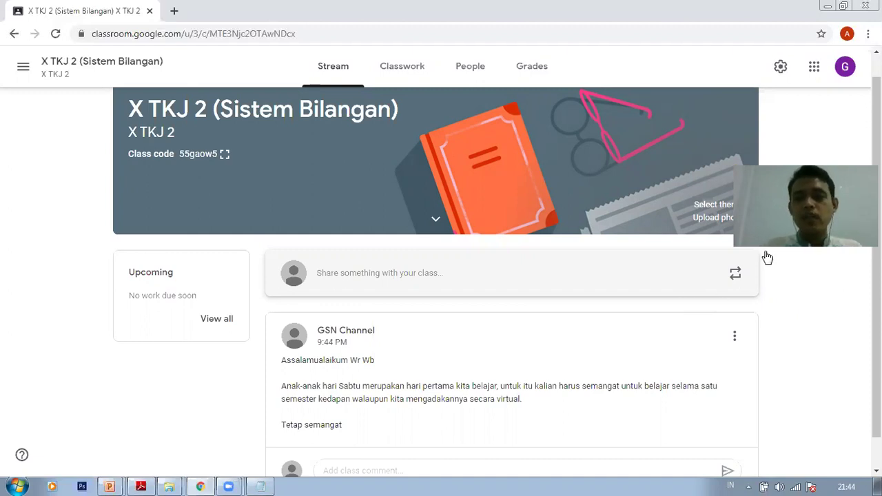
scroll(766, 256, "down", 1)
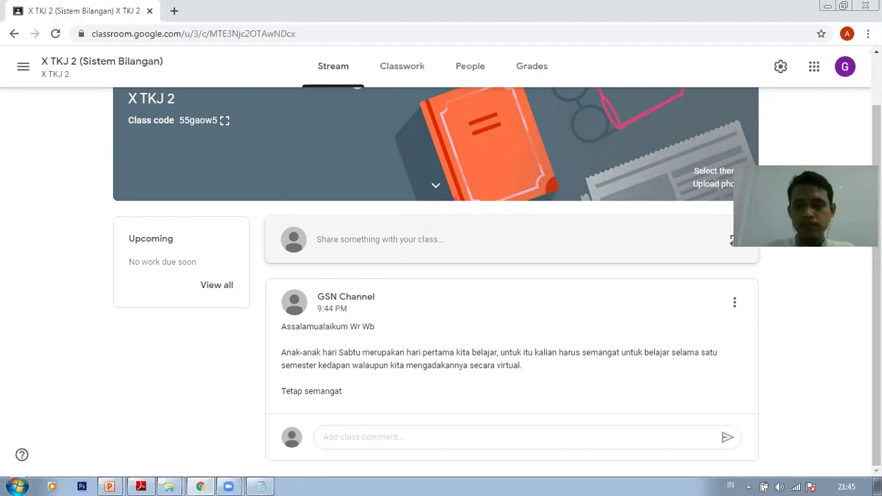
- Refresh the class stream and check the announcement for class comments from students
left_click(55, 35)
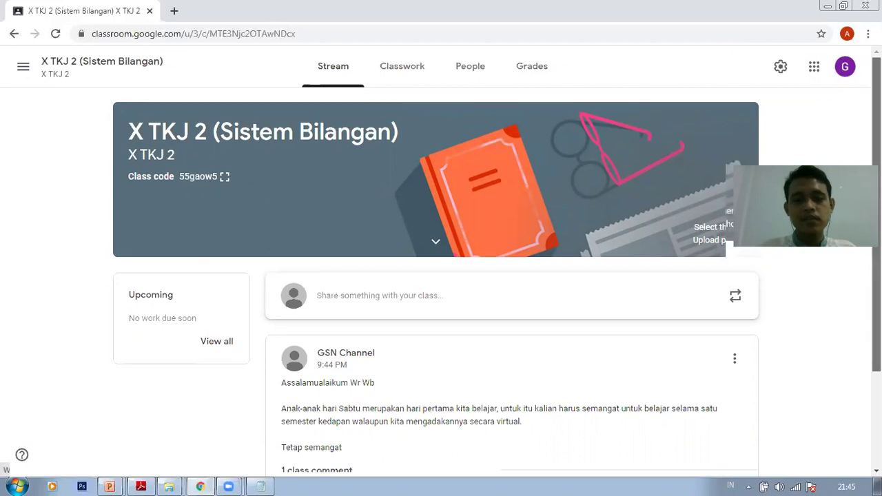
scroll(493, 91, "down", 2)
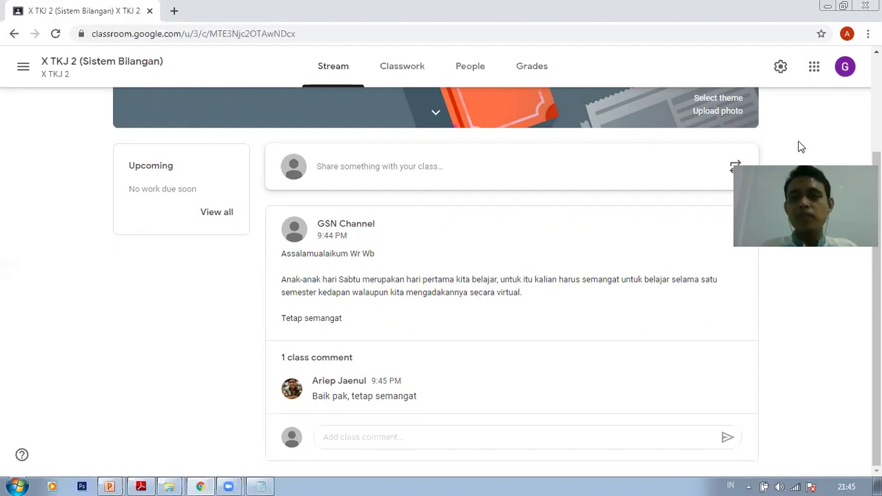
scroll(441, 276, "up", 2)
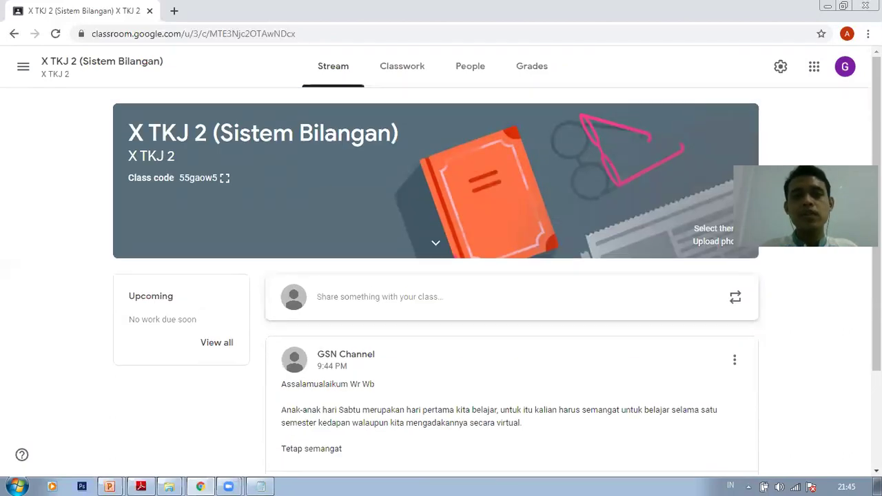
scroll(441, 276, "down", 2)
scroll(441, 275, "up", 2)
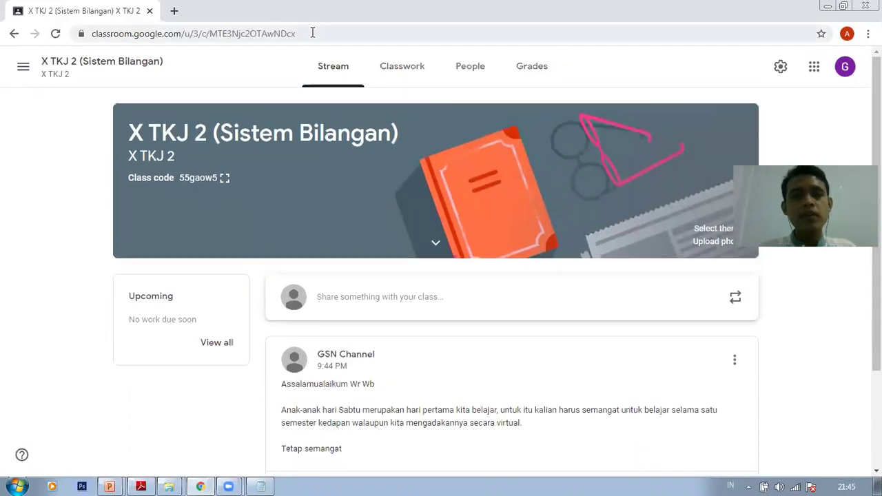
- Open YouTube in a new browser tab
left_click(173, 7)
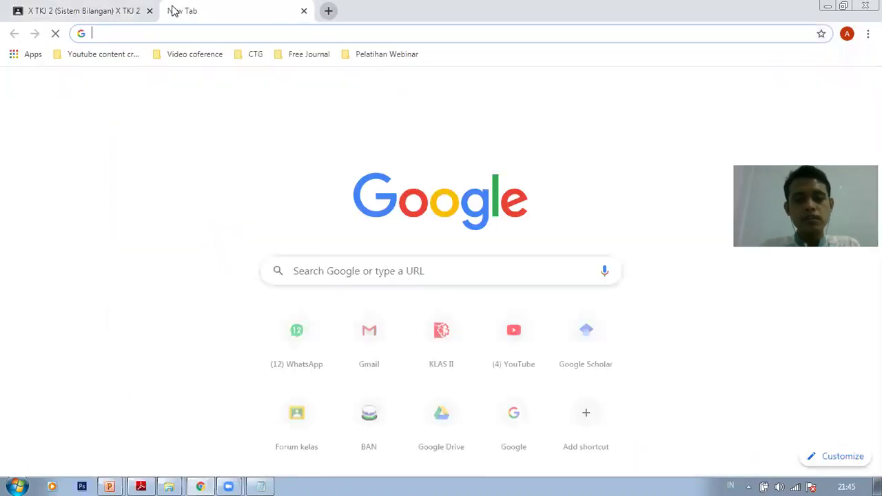
type("yo")
key("Return")
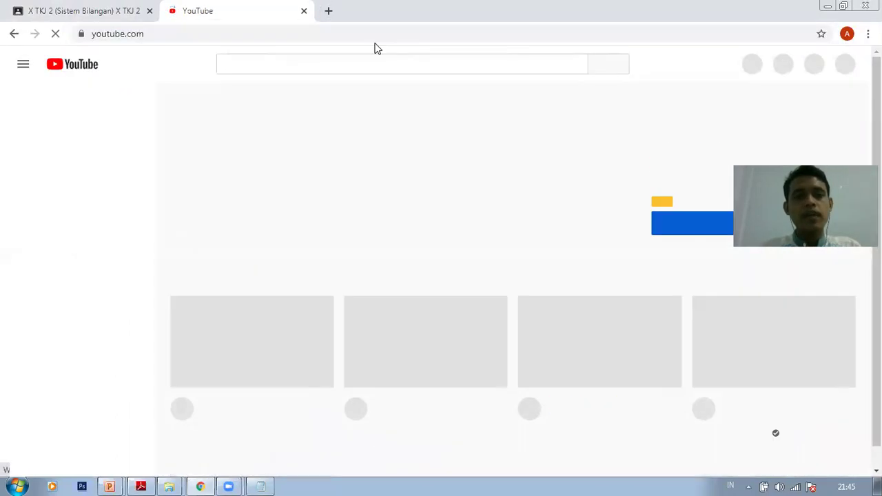
- Search Google for "komputer masa depan" and restrict the results to videos
left_click(272, 38)
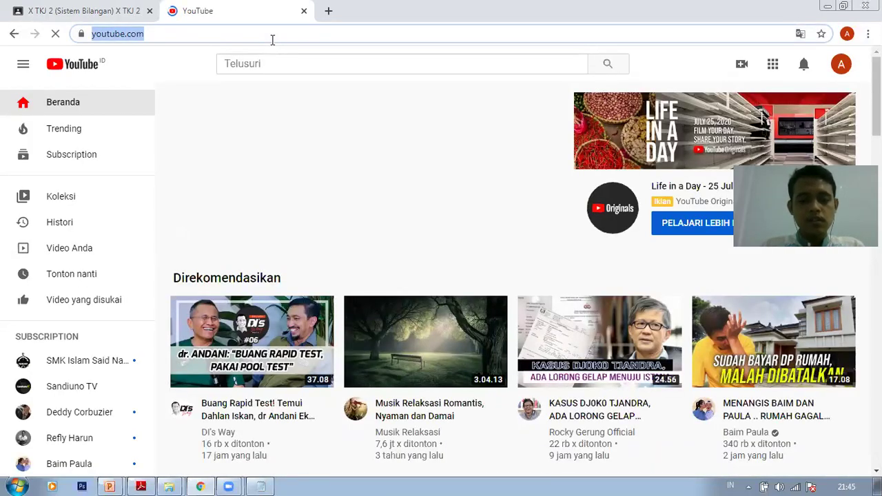
type("kompte")
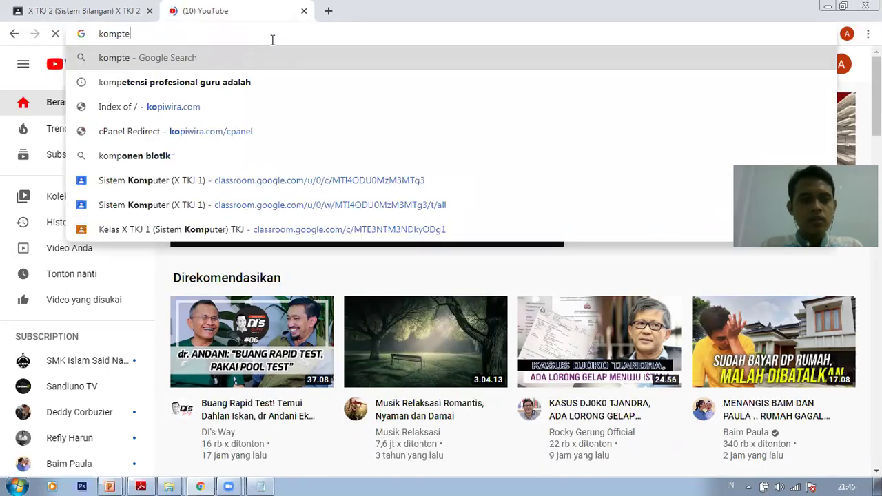
key("BackSpace")
key("BackSpace")
type("uter masadepan")
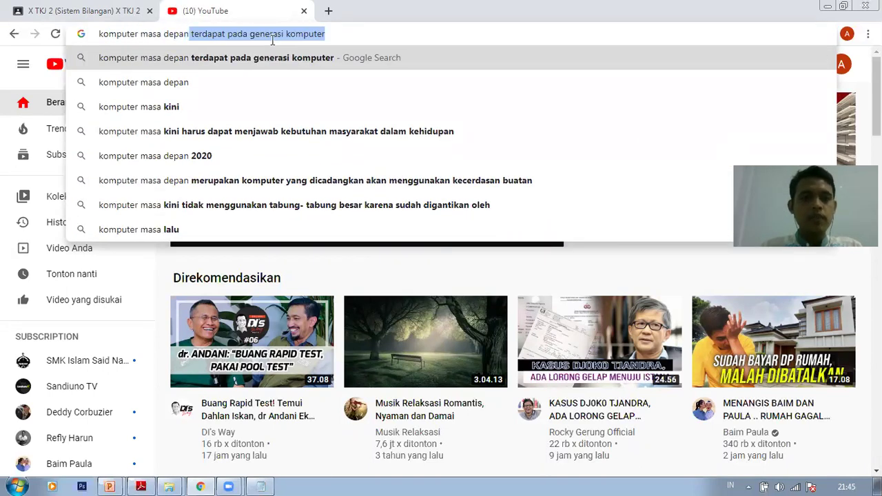
key("Delete")
key("Return")
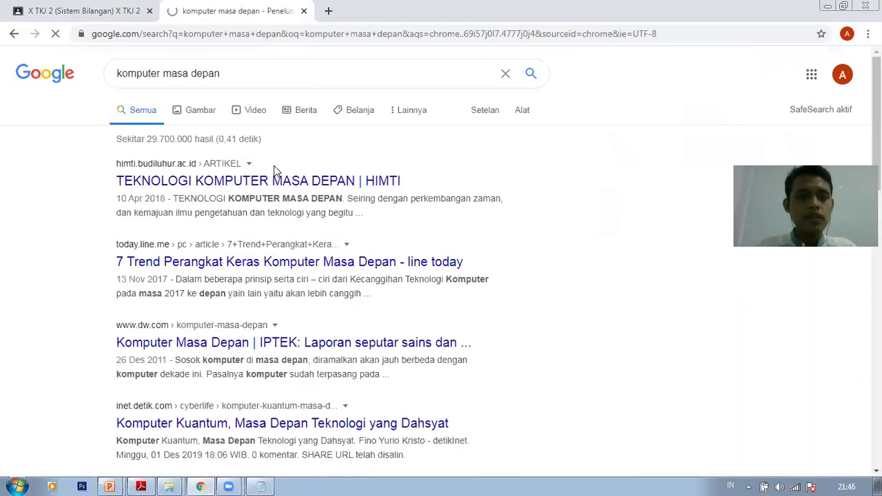
left_click(255, 110)
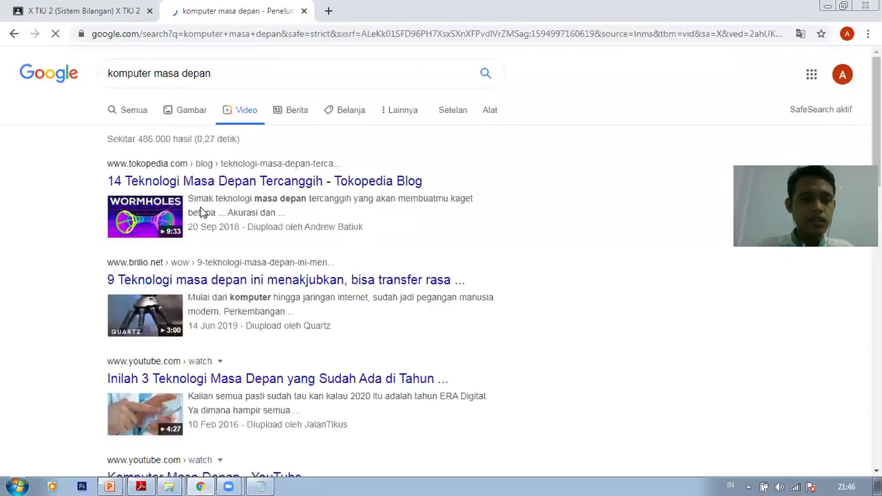
- Open the Tokopedia blog result "14 Teknologi Masa Depan Tercanggih" and play its embedded Autopilot Full Self Driving Demonstration video
left_click(150, 182)
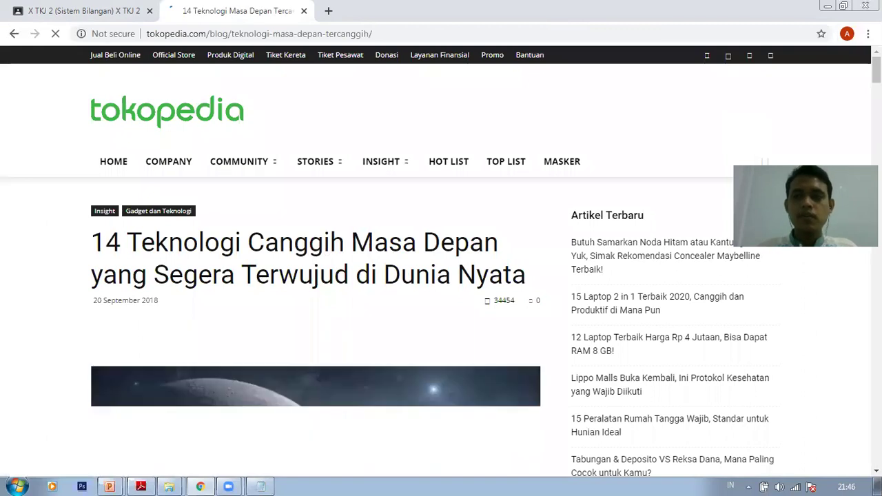
scroll(316, 276, "down", 10)
scroll(310, 196, "down", 1)
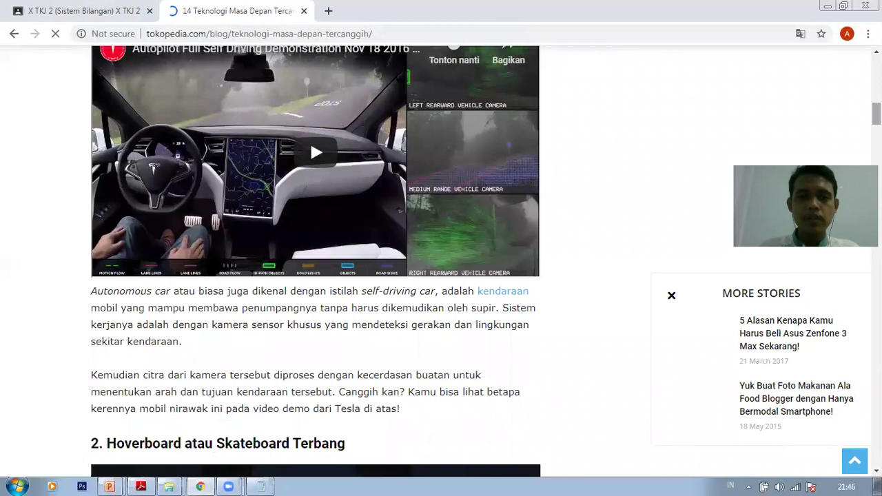
scroll(558, 136, "up", 1)
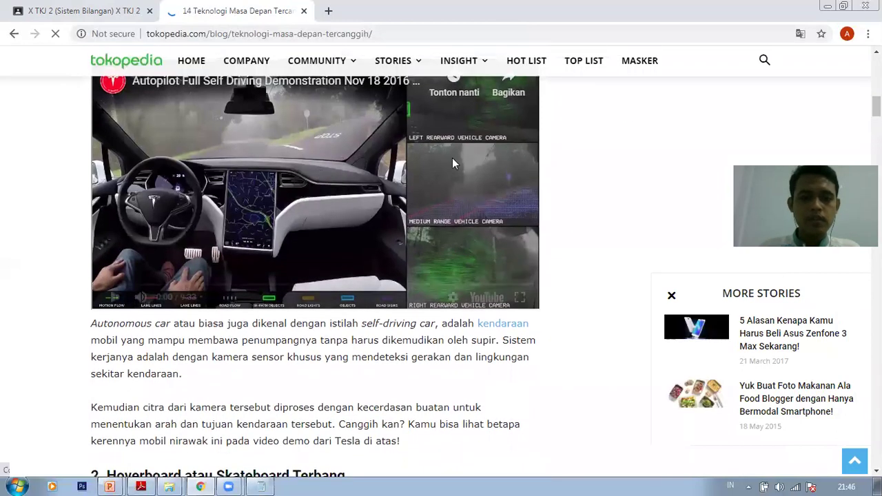
left_click(453, 164)
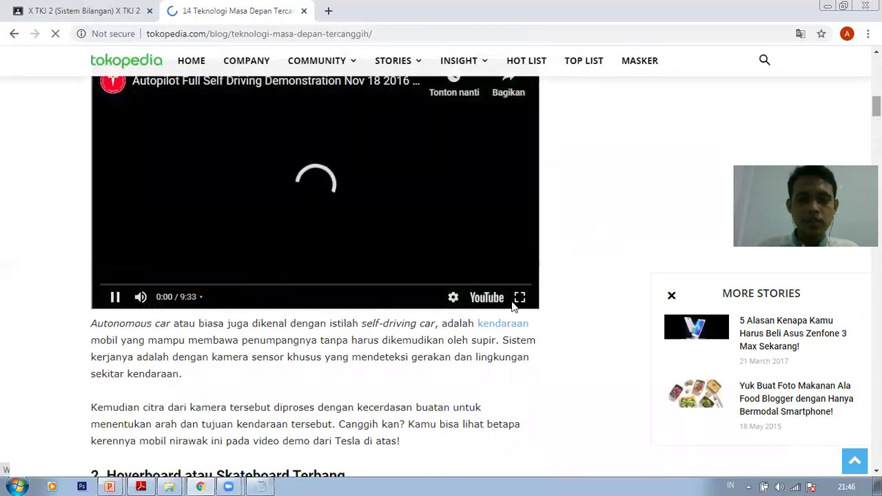
- Open the embedded video on YouTube, close the Tokopedia blog page and go to the YouTube home page
left_click(487, 297)
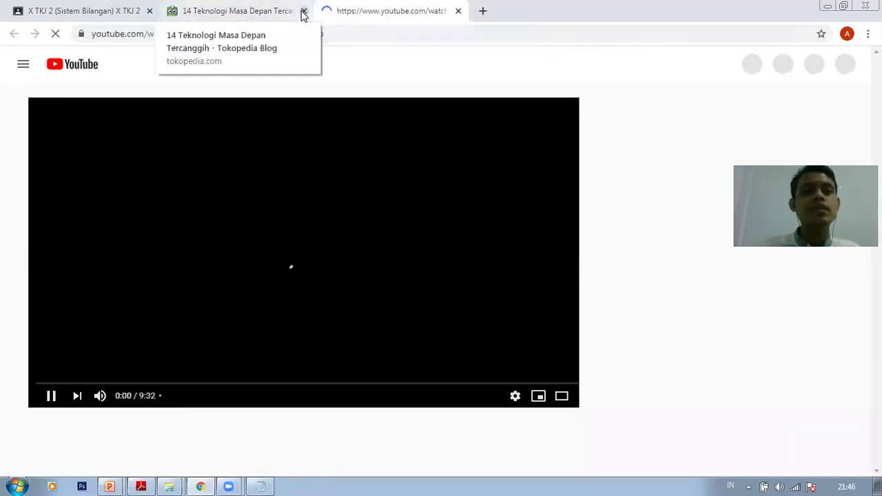
left_click(303, 11)
left_click(328, 27)
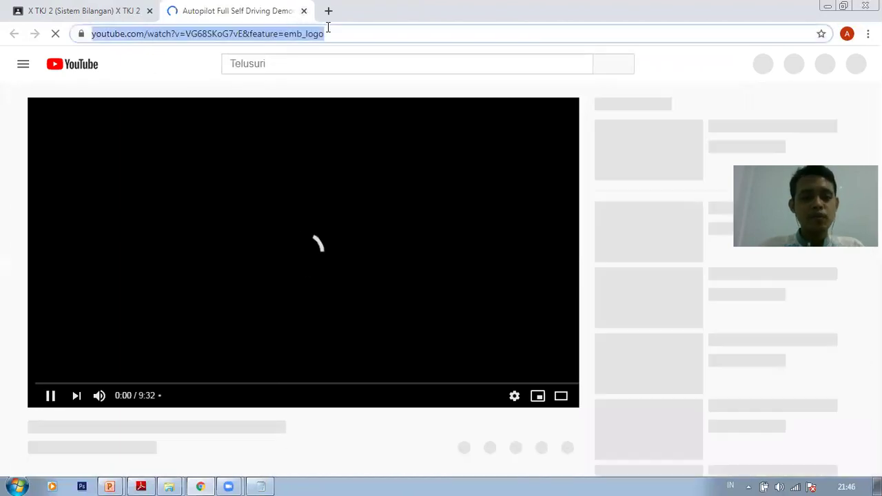
type("yout")
key("Return")
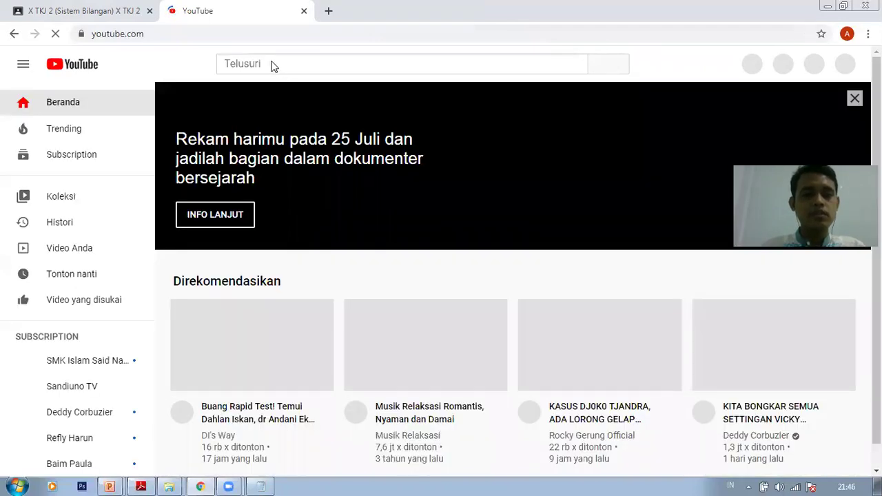
- Search YouTube for "video komputer masa depan"
left_click(261, 62)
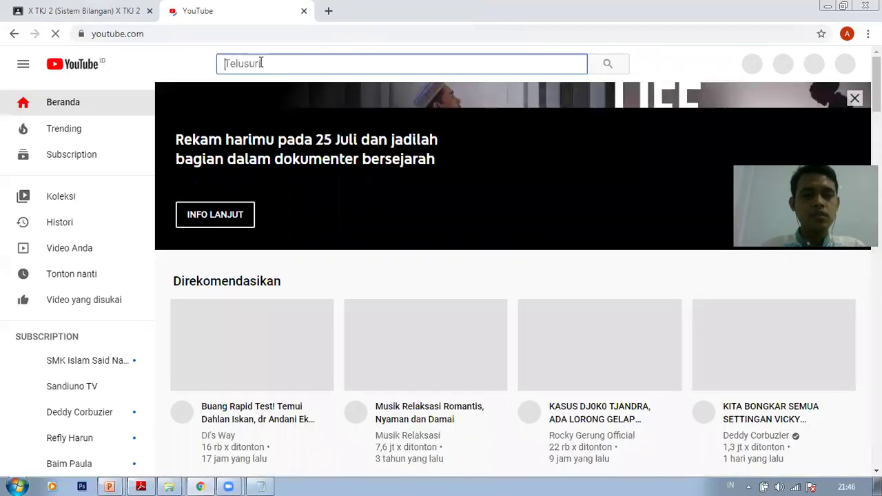
type("video masa")
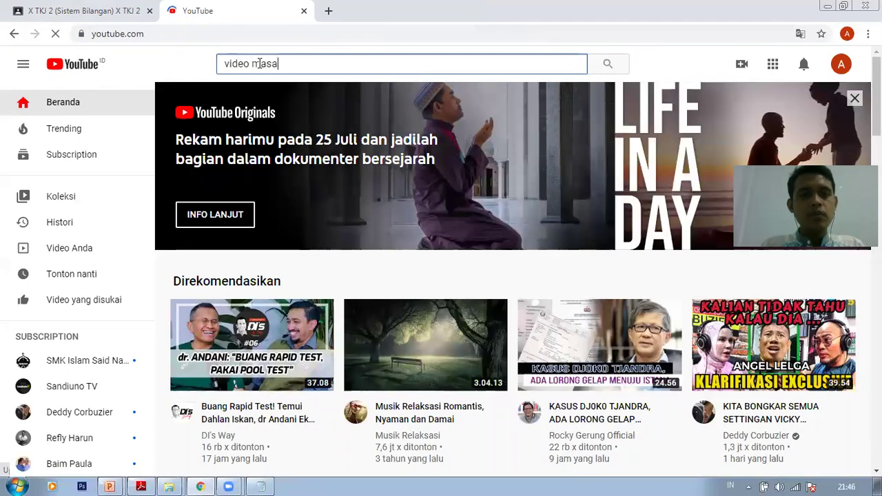
key("BackSpace")
key("BackSpace")
key("BackSpace")
key("BackSpace")
key("BackSpace")
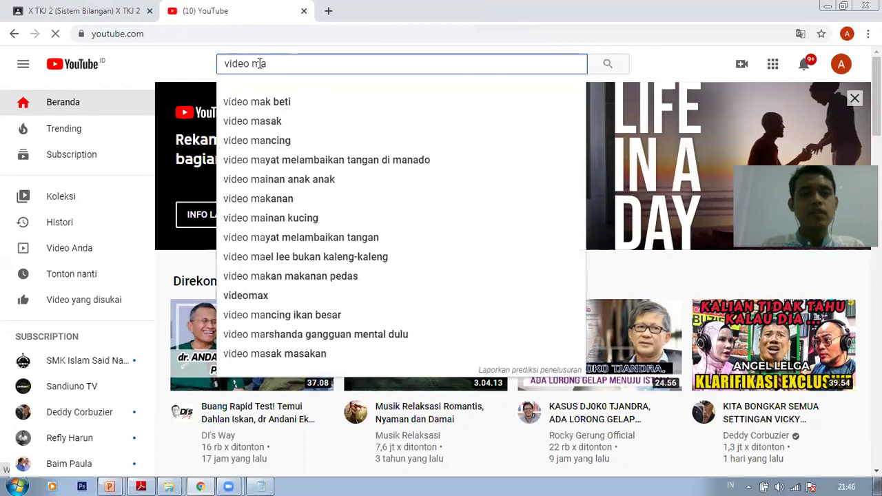
type("kom")
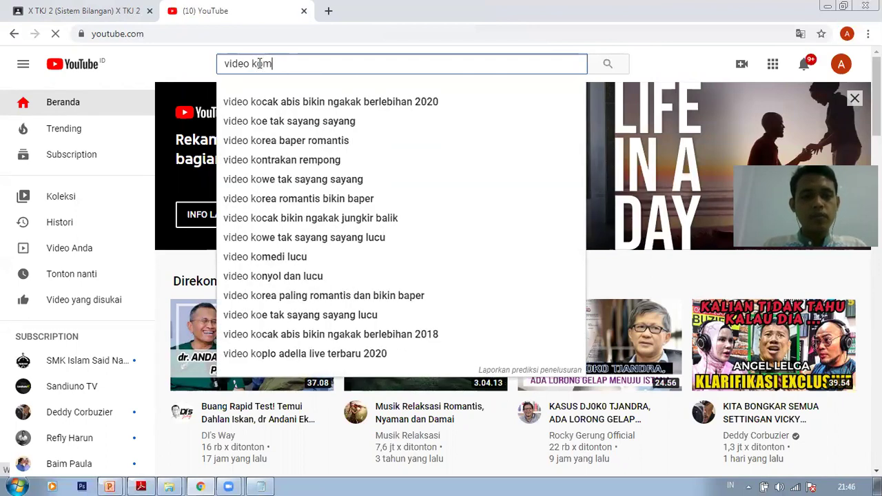
type("puter masa depan")
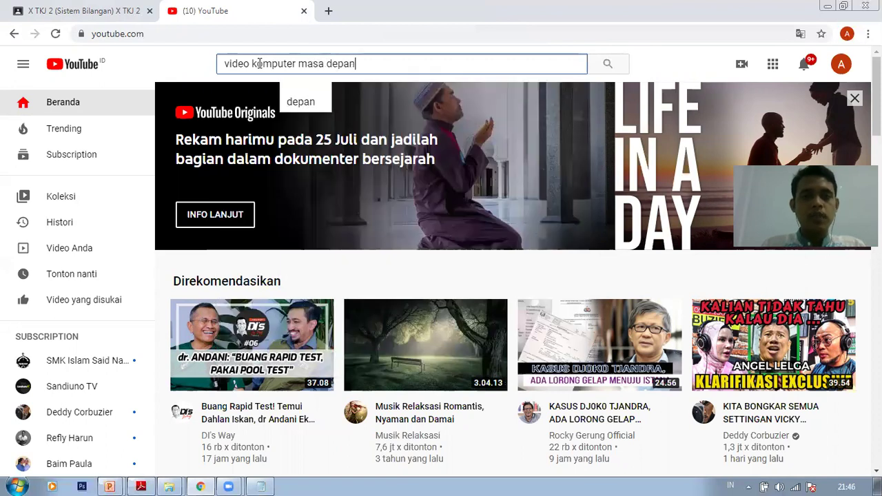
key("Return")
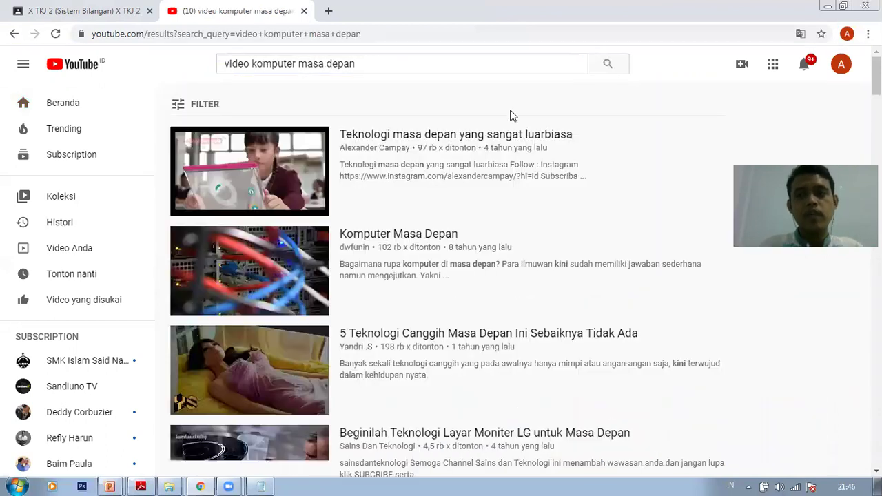
- Play the video "Teknologi masa depan yang sangat luarbiasa", skip ahead to about 1:16 and pause it
left_click(255, 172)
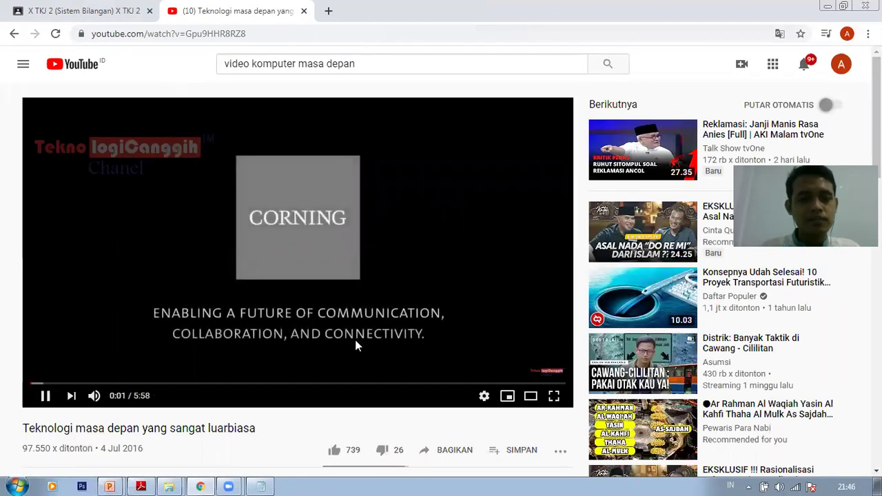
left_click(64, 383)
left_click(142, 383)
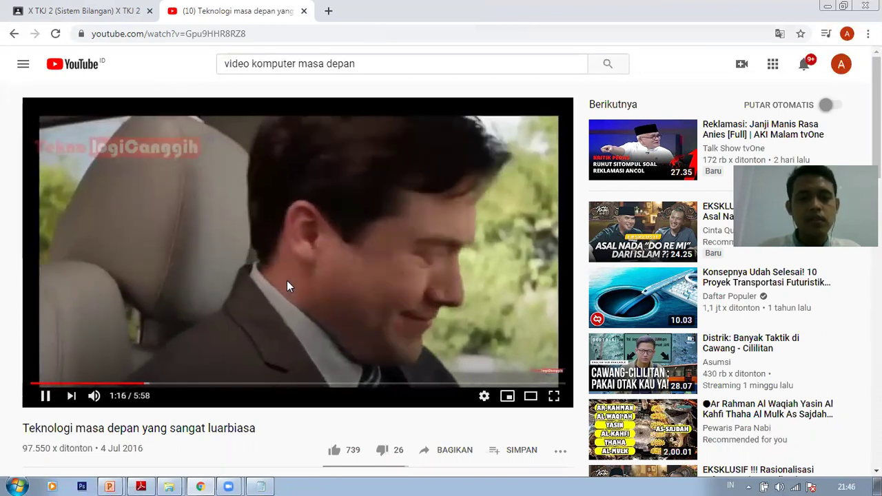
left_click(287, 281)
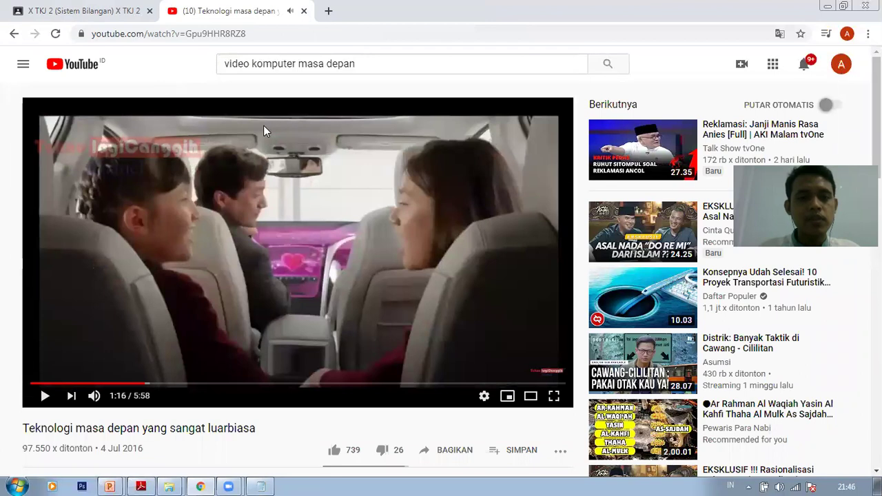
- Copy the web address of the paused YouTube video
left_click(236, 38)
right_click(235, 40)
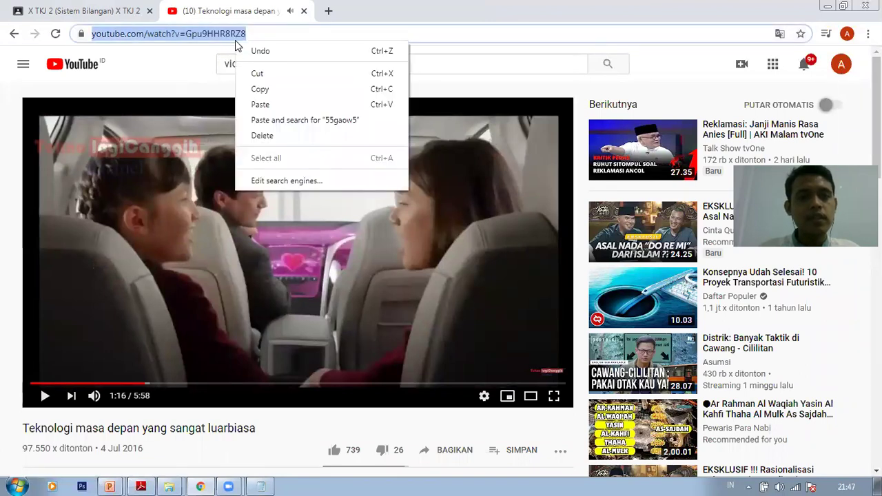
left_click(254, 84)
- Return to the X TKJ 2 class stream and start a new announcement with the greeting "Assalamualaikum Wr Wb"
left_click(114, 7)
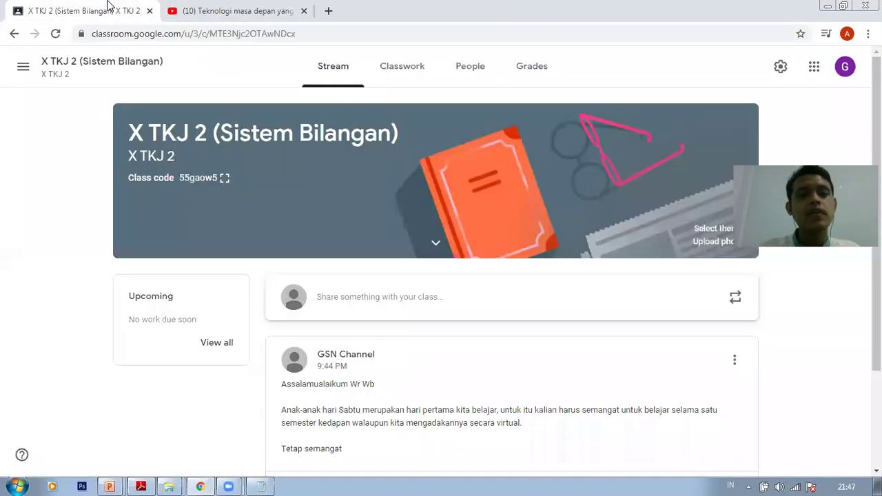
left_click(402, 300)
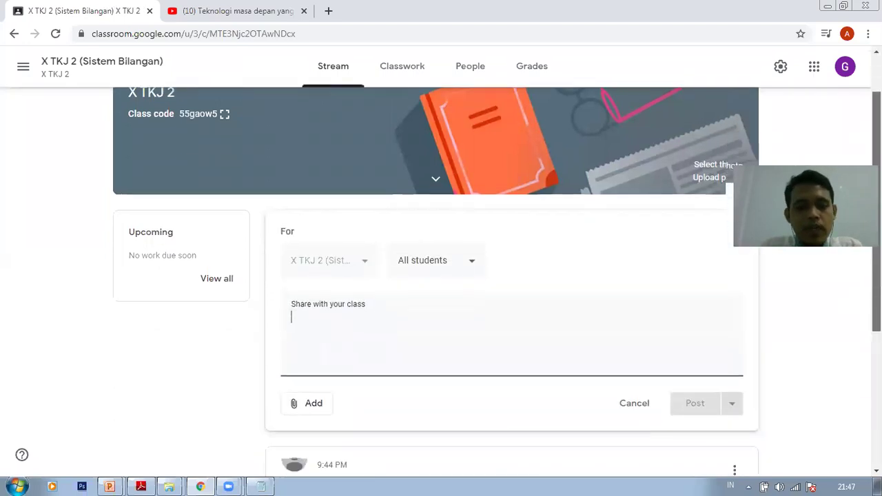
type("Assalamualaikum Wr Wb")
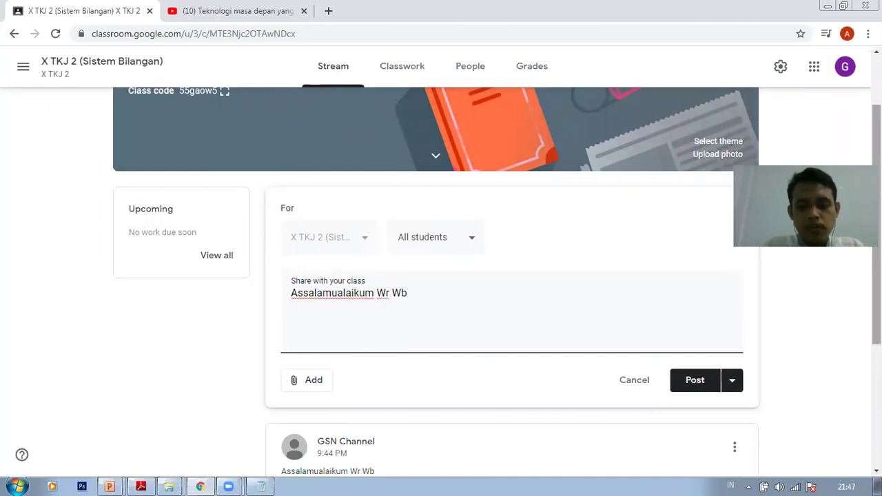
key("Return")
key("Return")
- Add the paragraph "Anak-anak sebelum kita belajar untuk esok hari, silahkan kalian terlebih dahulu menonton video berikut ini." below the greeting
type("Anak-anak")
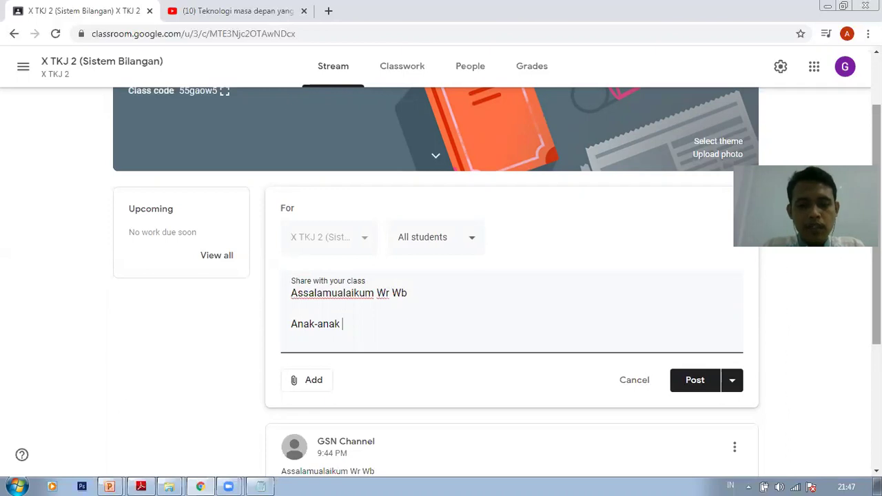
type(" sebelum kita belajar untk e")
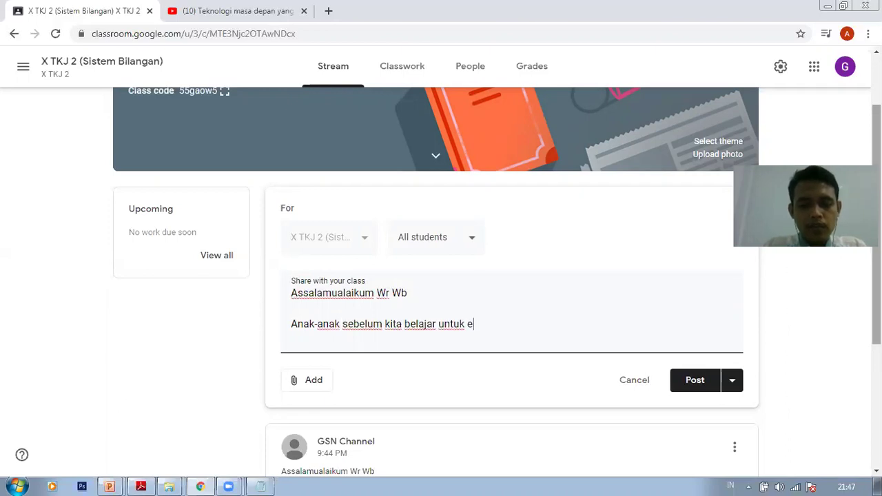
type("sok hari.")
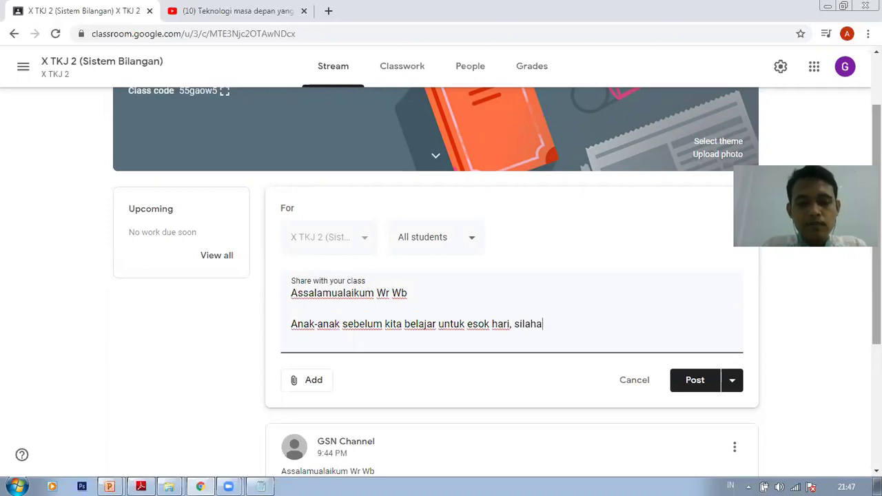
type(" silahkan kal")
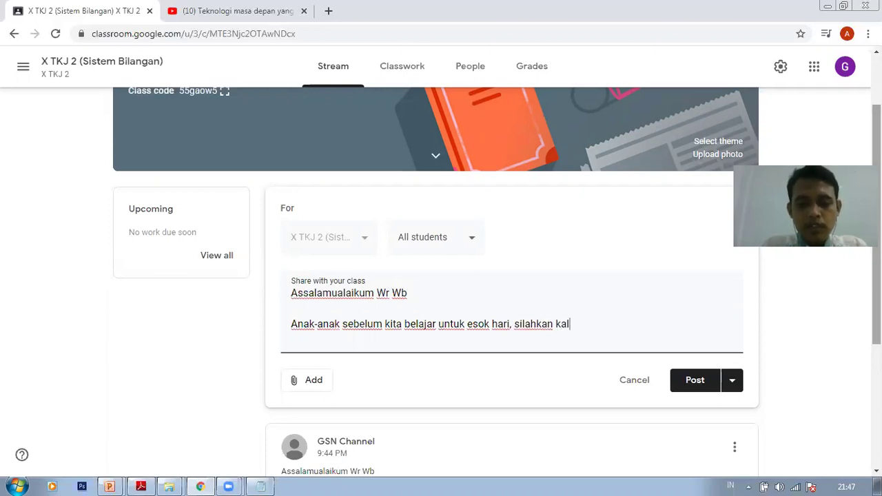
type("ian terlebih da")
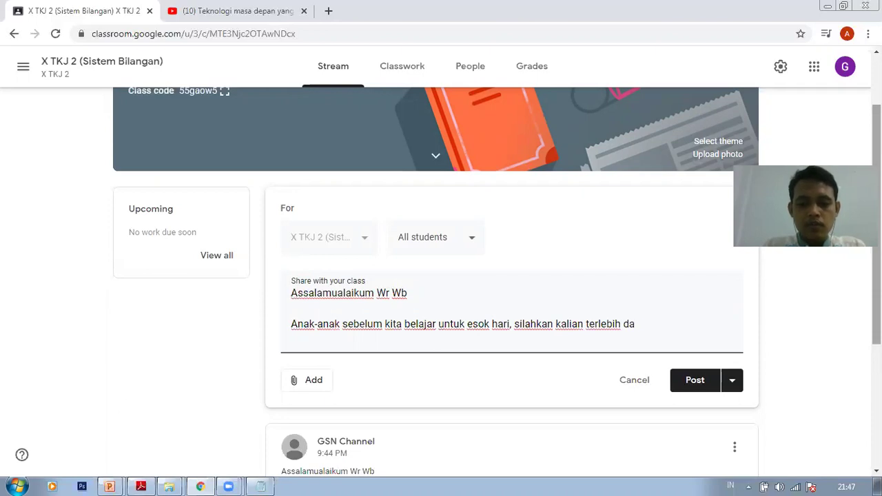
type("hulu menon")
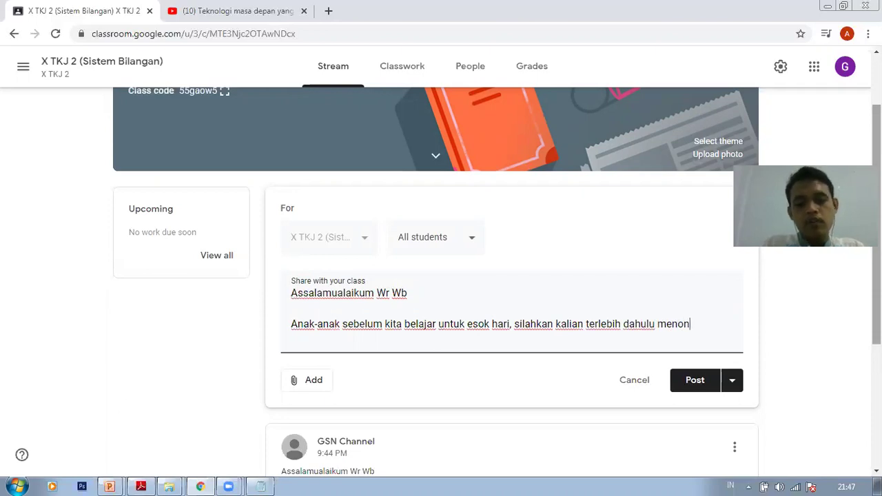
type("ton v")
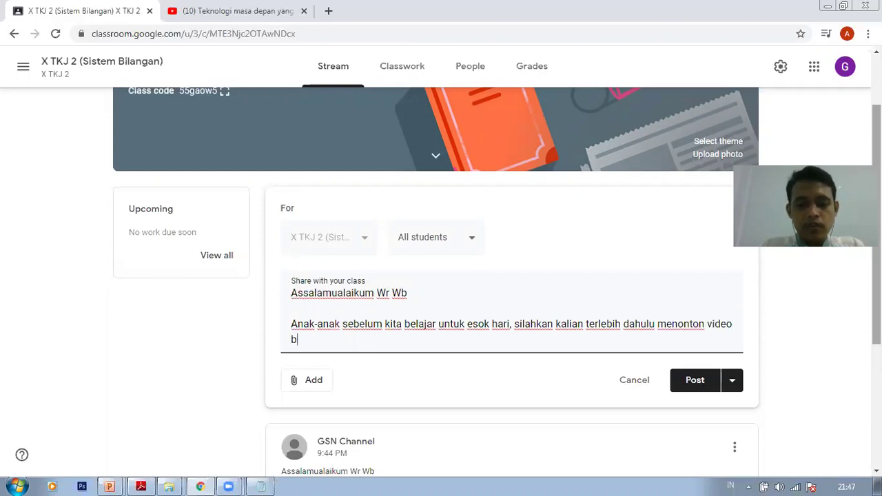
type("ideo b")
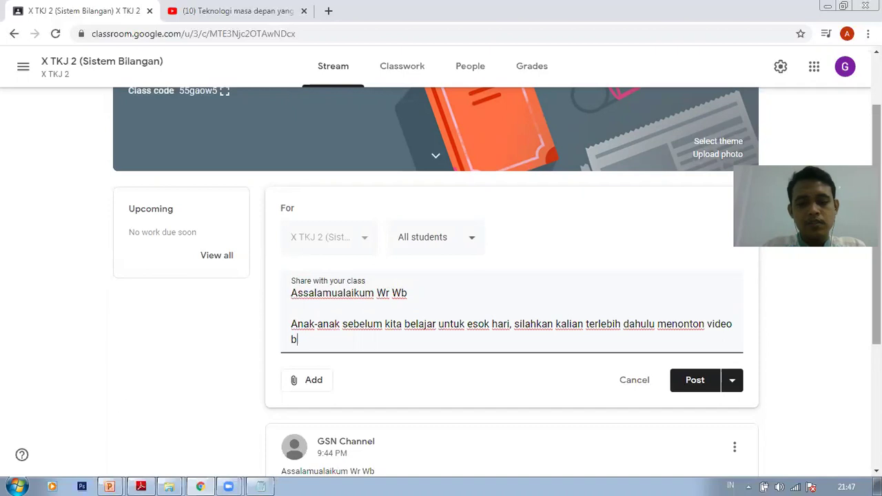
type("erikut ini.")
- End the announcement text with a separate line "Tonton video ini sampai habis ya."
key("Return")
key("Return")
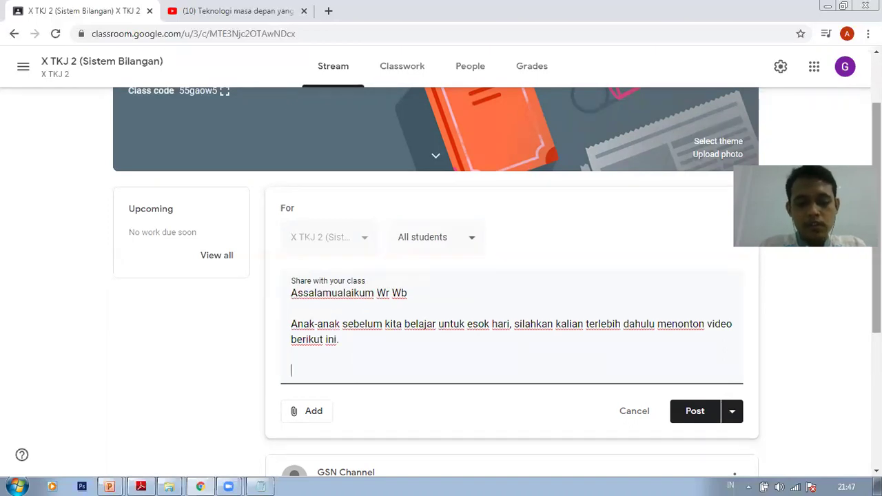
type("Tonton video in")
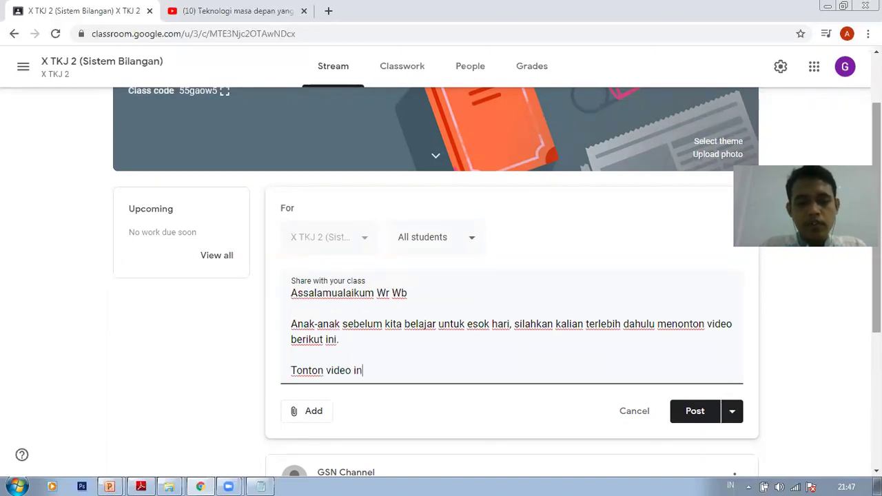
type("i sampai habis ya.")
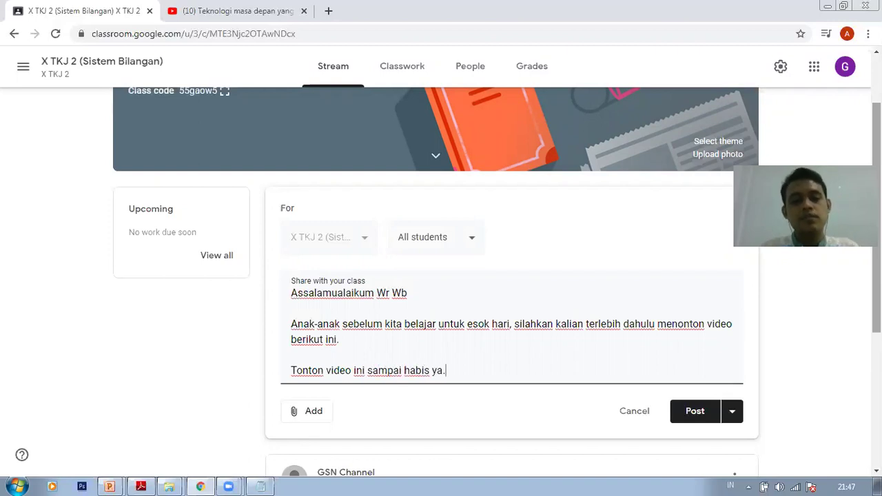
- Attach the copied YouTube video address to the announcement as a link and remove the attachment again
left_click(314, 413)
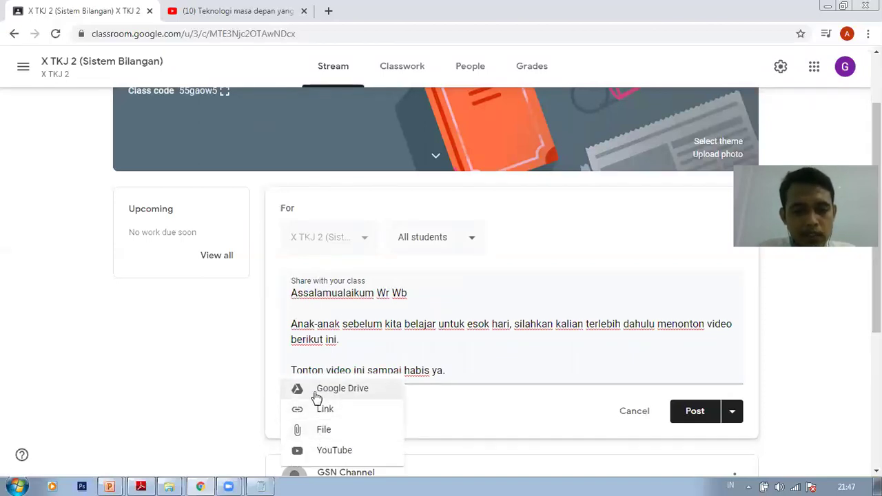
left_click(317, 409)
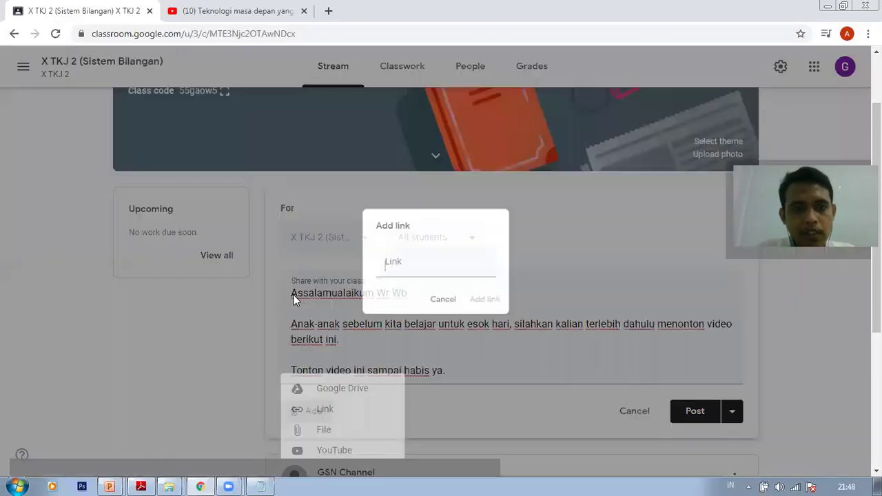
left_click(203, 8)
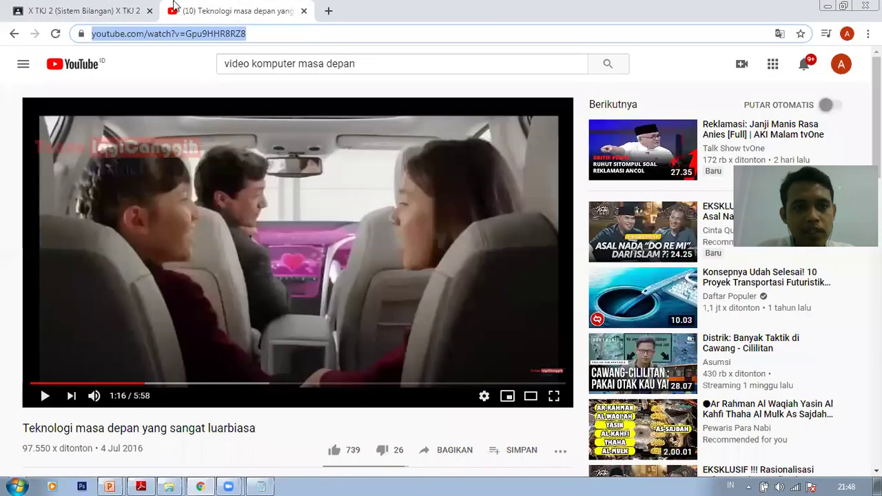
left_click(118, 8)
left_click(377, 272)
key("ctrl+v")
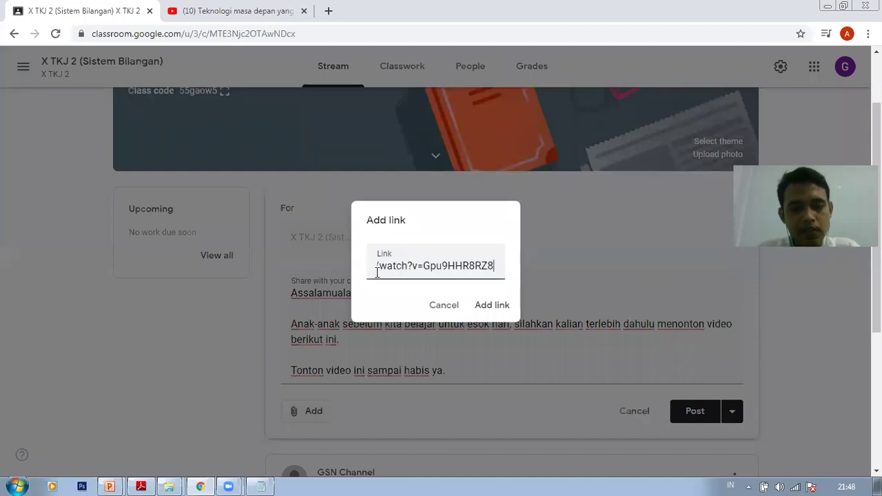
left_click(492, 306)
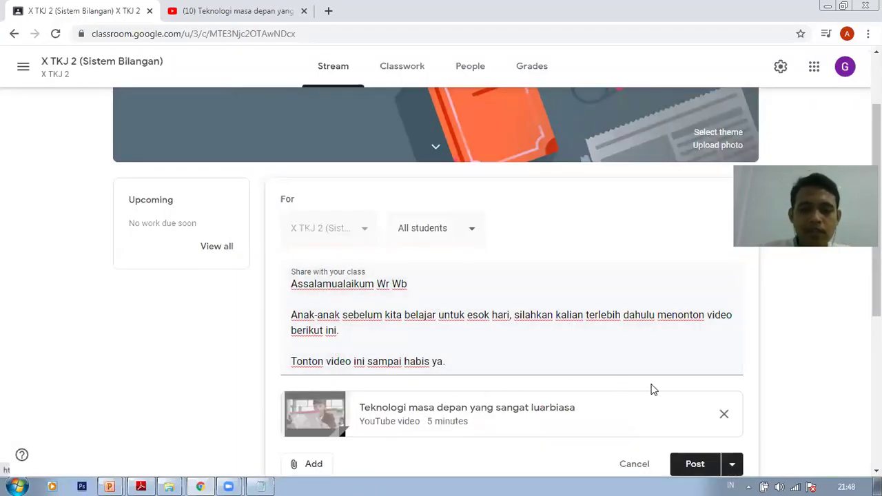
left_click(724, 415)
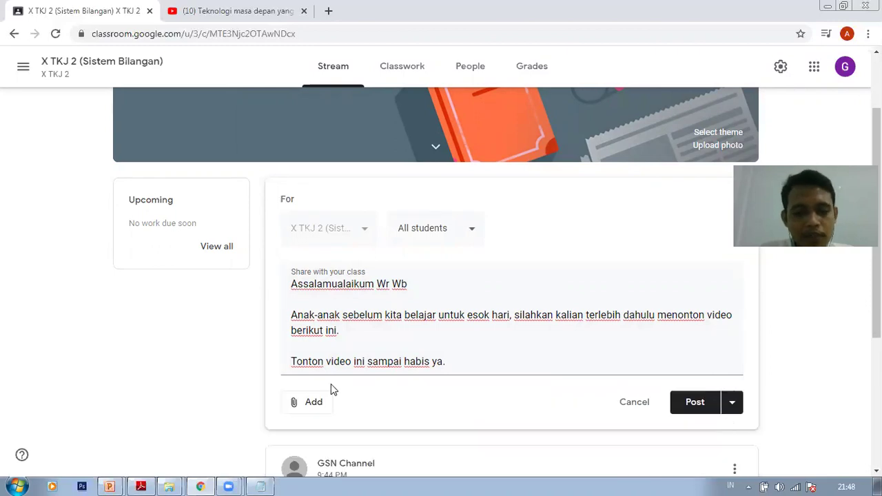
left_click(309, 403)
left_click(317, 393)
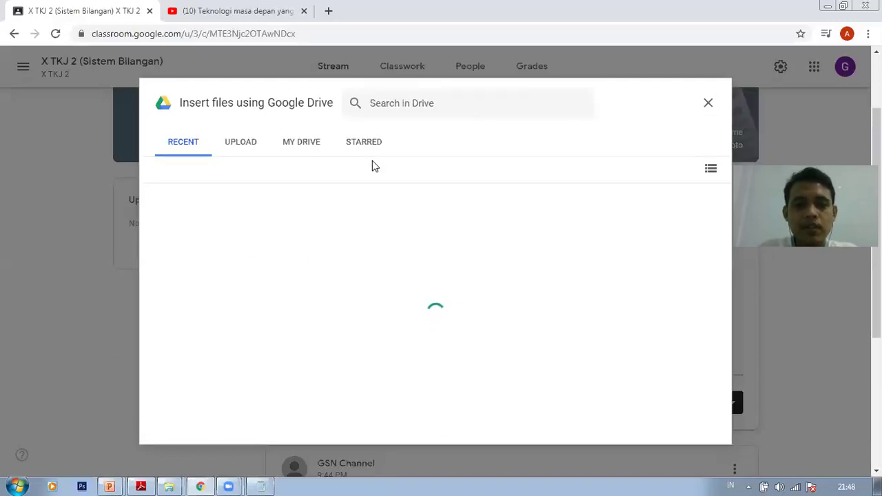
left_click(306, 143)
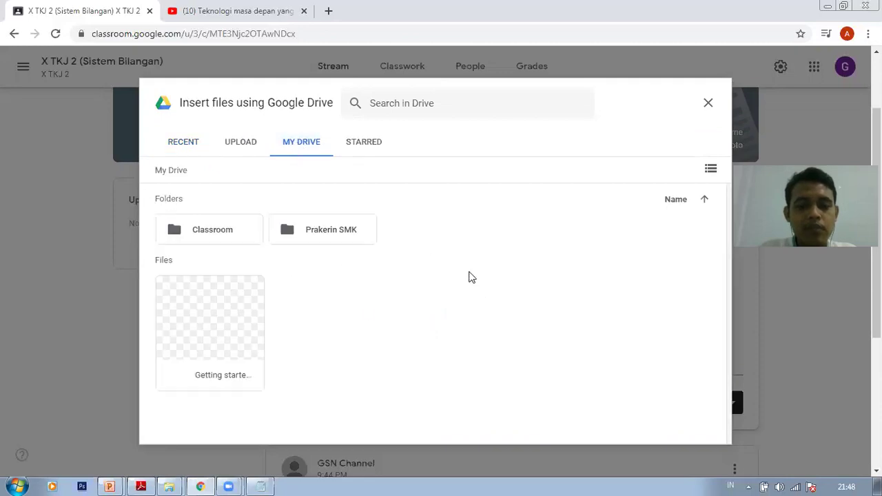
left_click(709, 103)
left_click(292, 407)
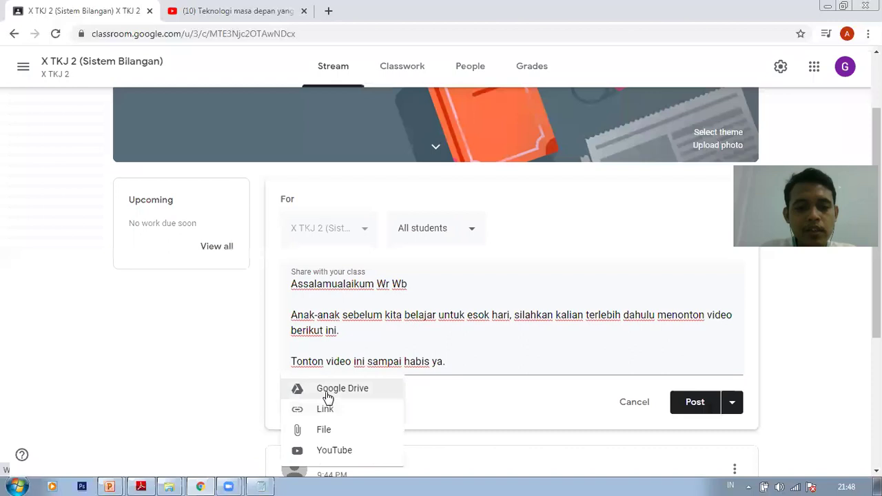
left_click(322, 429)
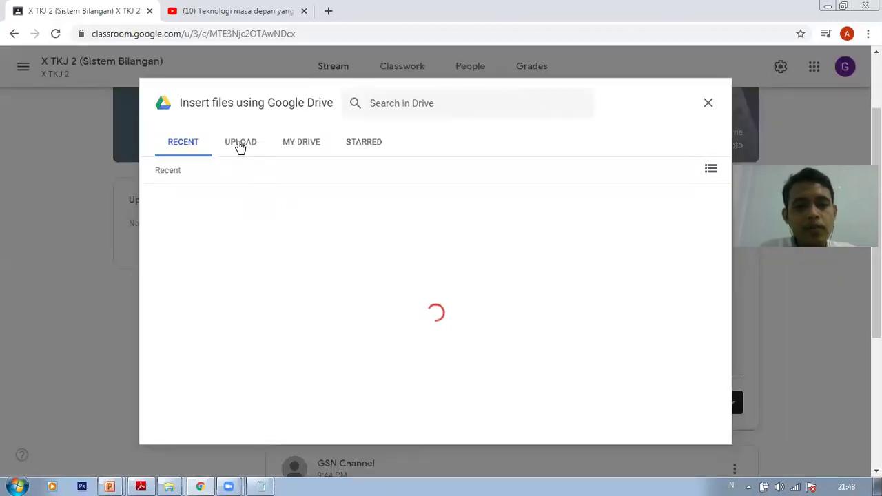
left_click(241, 146)
left_click(431, 340)
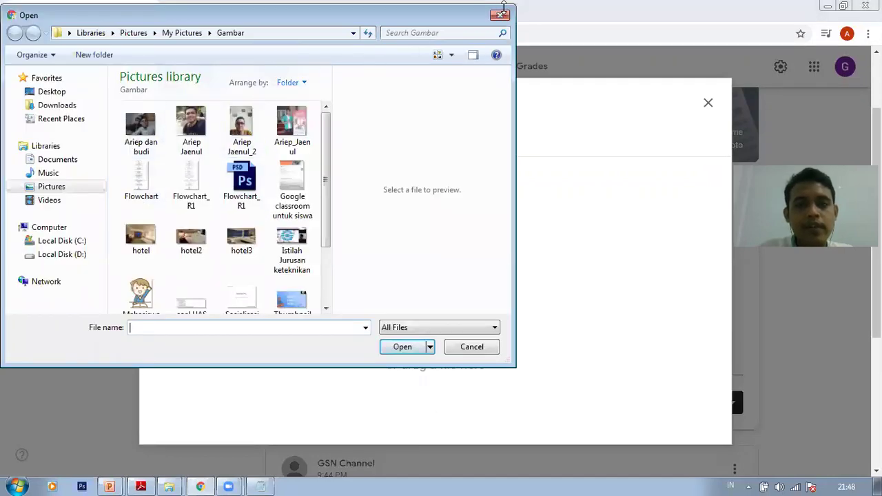
left_click(502, 15)
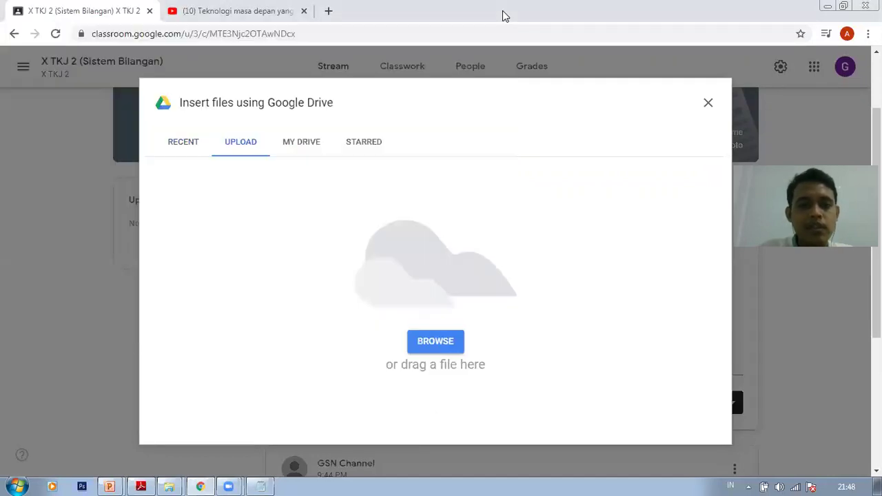
left_click(708, 104)
- Attach the YouTube video "Teknologi masa depan yang sangat luarbiasa" by searching for its copied address, and post the announcement
left_click(314, 414)
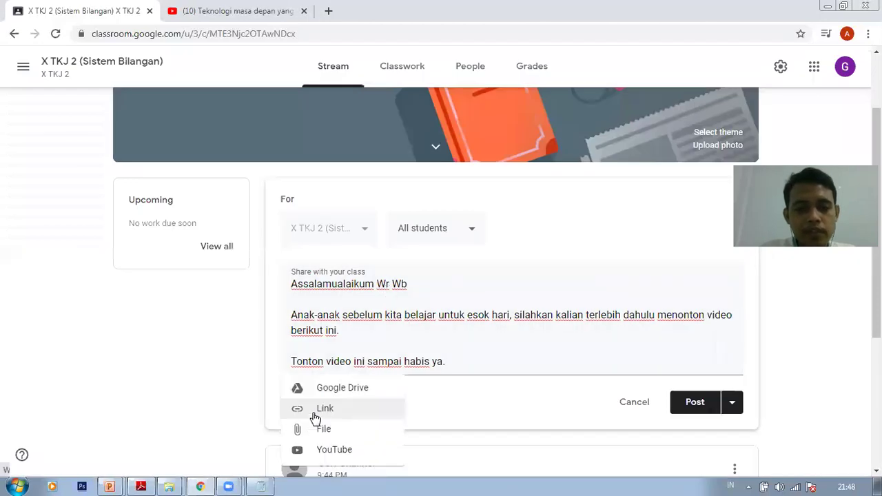
left_click(311, 451)
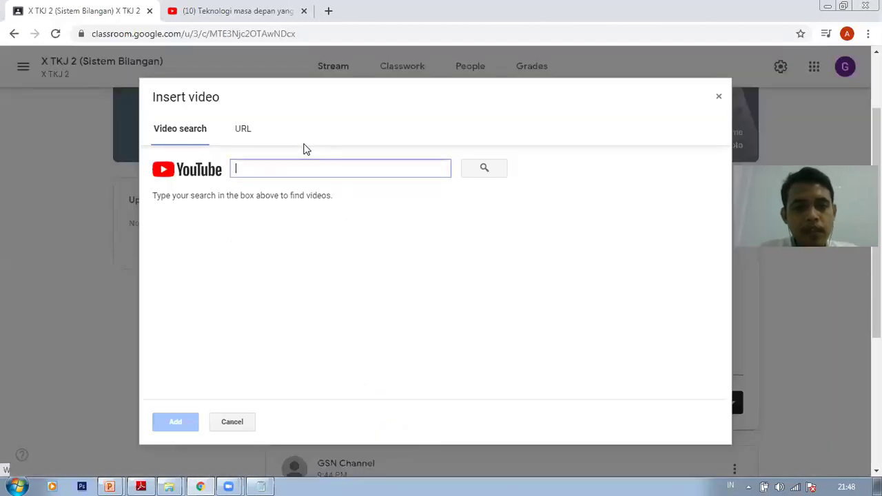
right_click(277, 165)
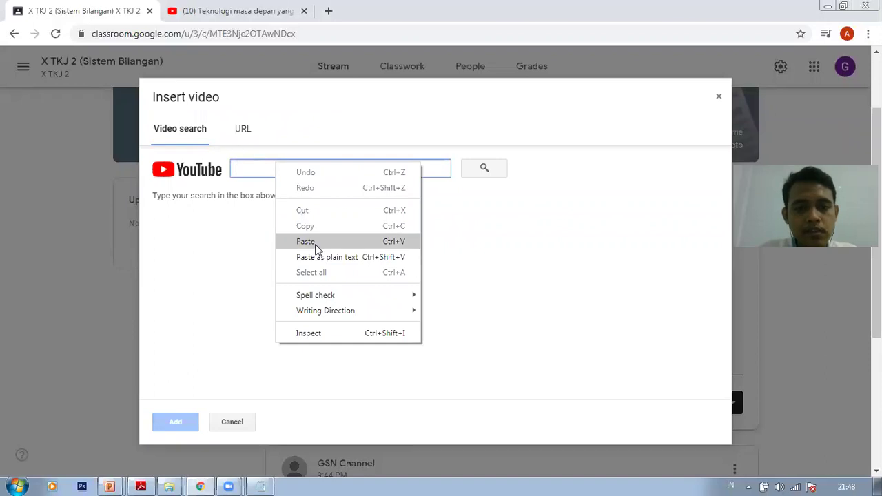
left_click(306, 241)
left_click(491, 168)
left_click(382, 221)
left_click(175, 422)
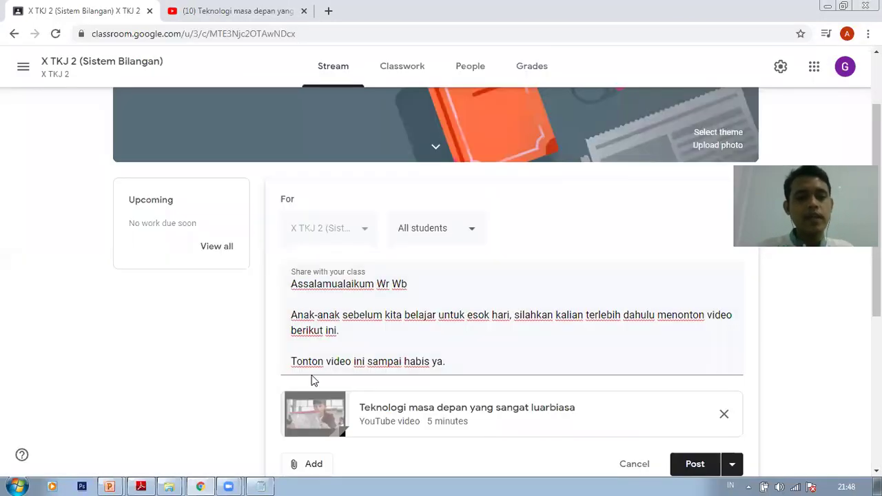
left_click_drag(877, 207, 877, 233)
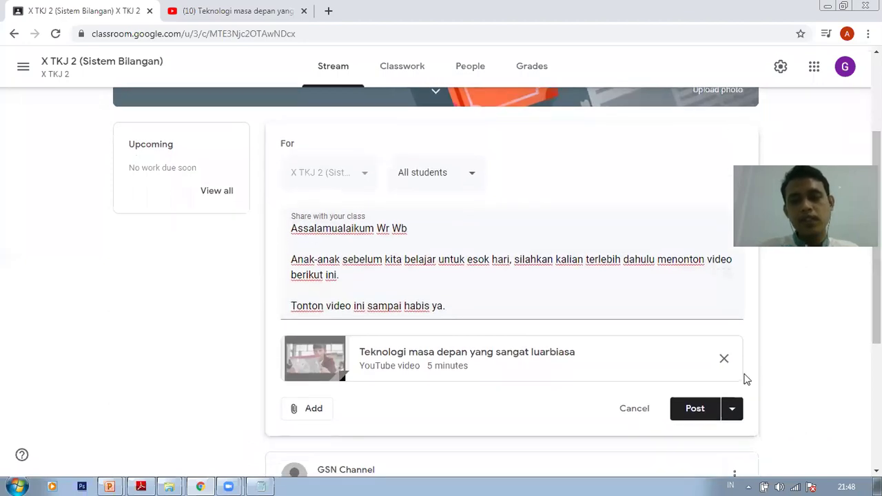
left_click(693, 410)
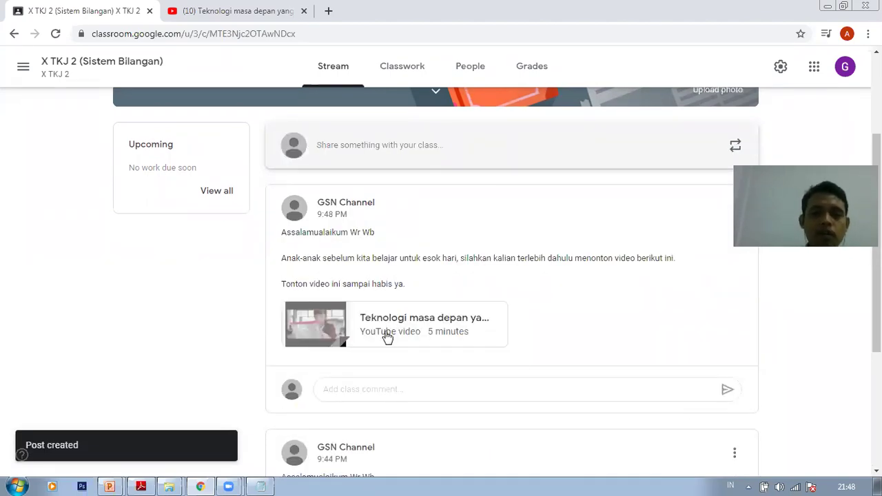
- Go to the Classwork page of the class, start a new assignment and dismiss the introductory tip about materials
left_click(347, 390)
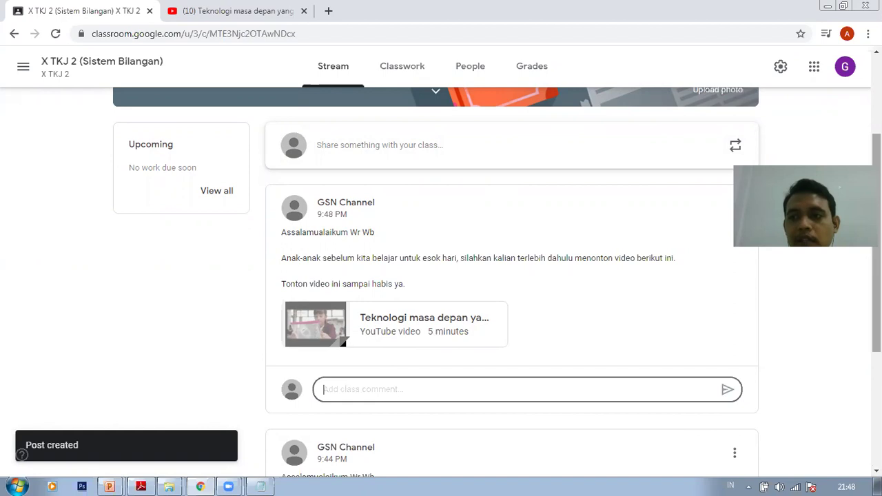
scroll(441, 275, "up", 2)
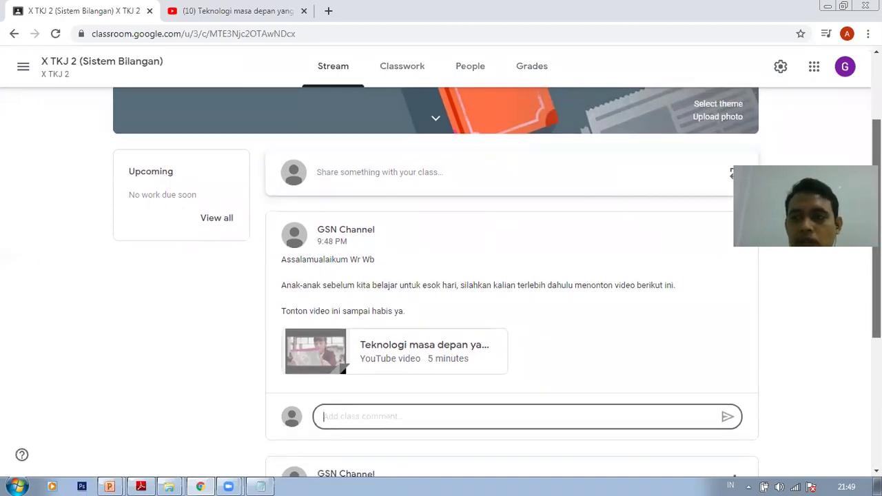
scroll(442, 276, "up", 3)
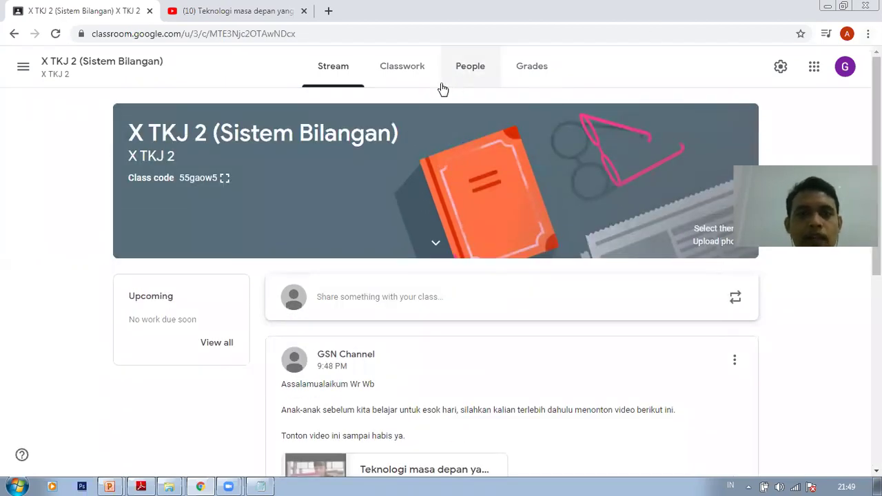
left_click(406, 80)
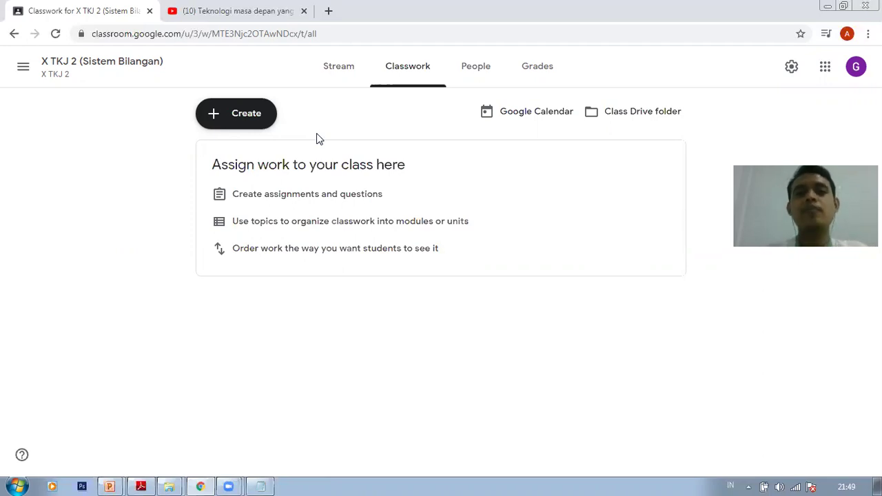
left_click(269, 113)
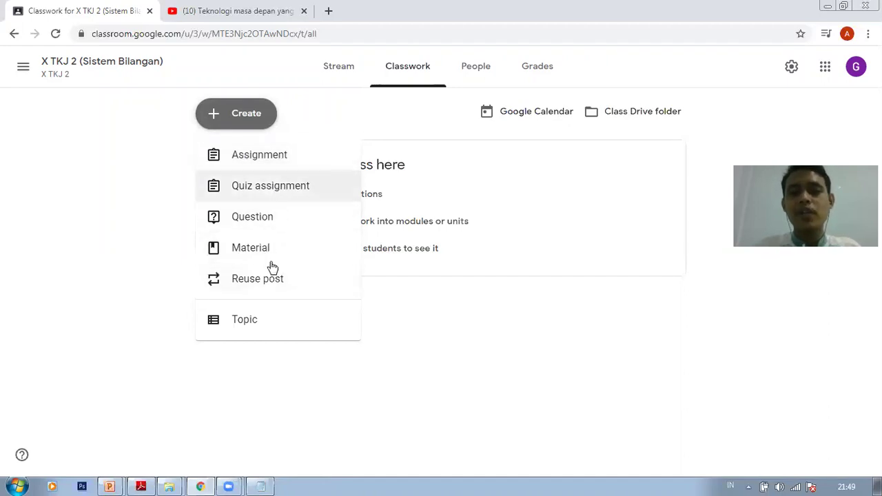
left_click(244, 166)
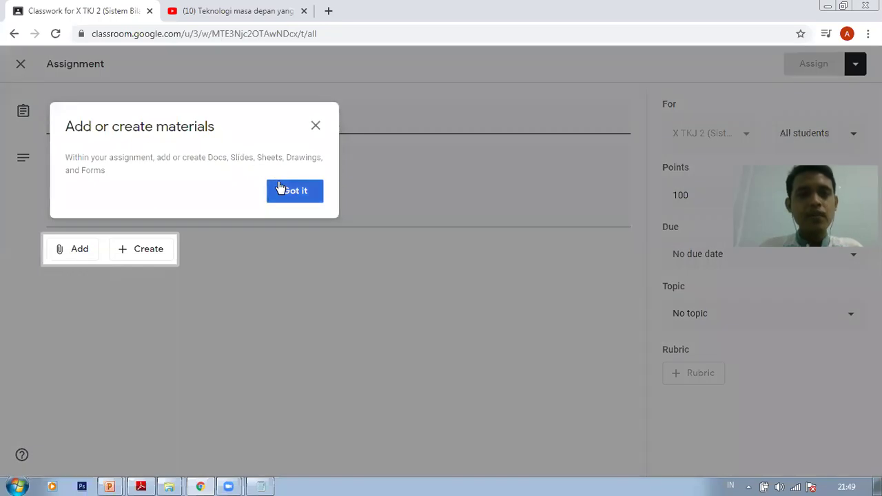
left_click(283, 191)
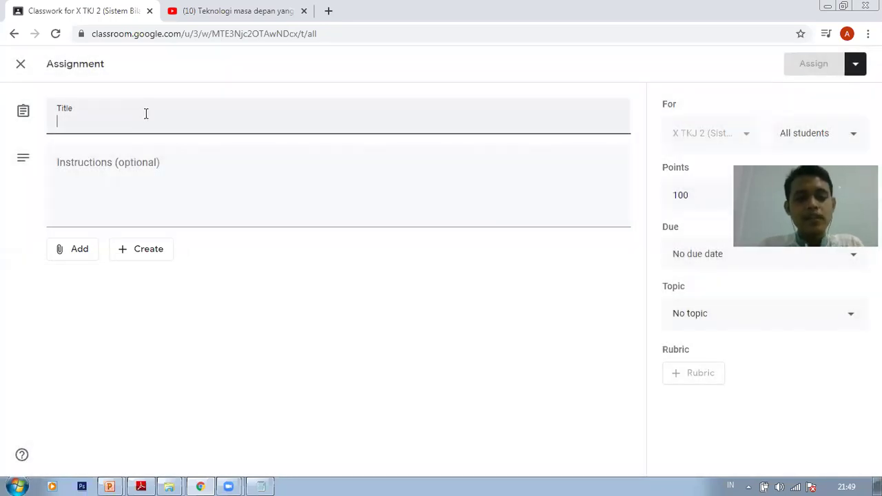
- Title the assignment "Materi Pertemuan 1 - Sistem Bilangan"
type("Materi p")
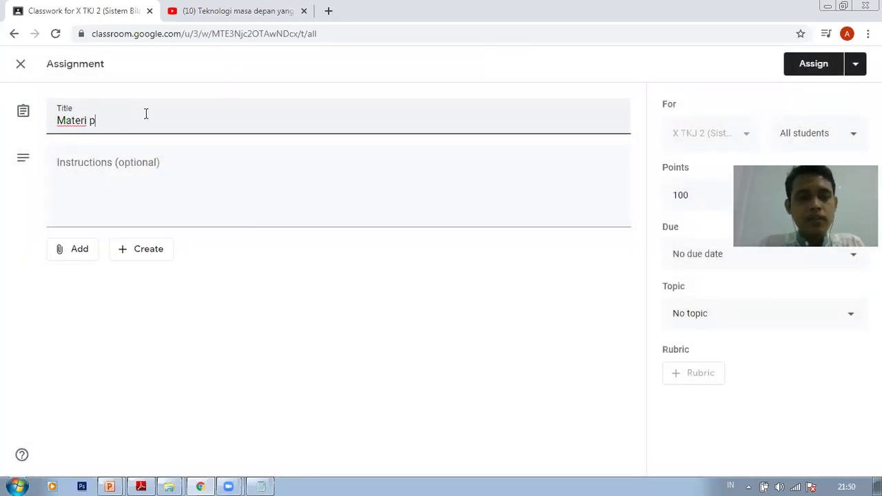
key("BackSpace")
type("Perte")
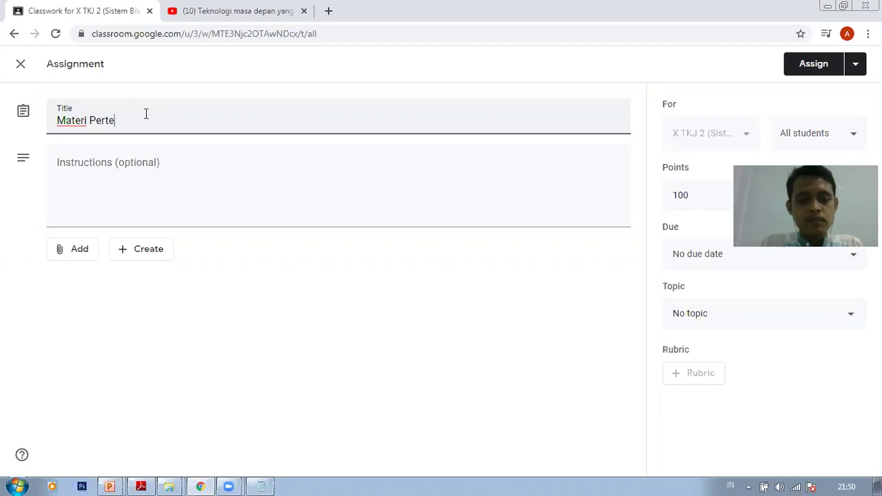
type("muan 1 - ")
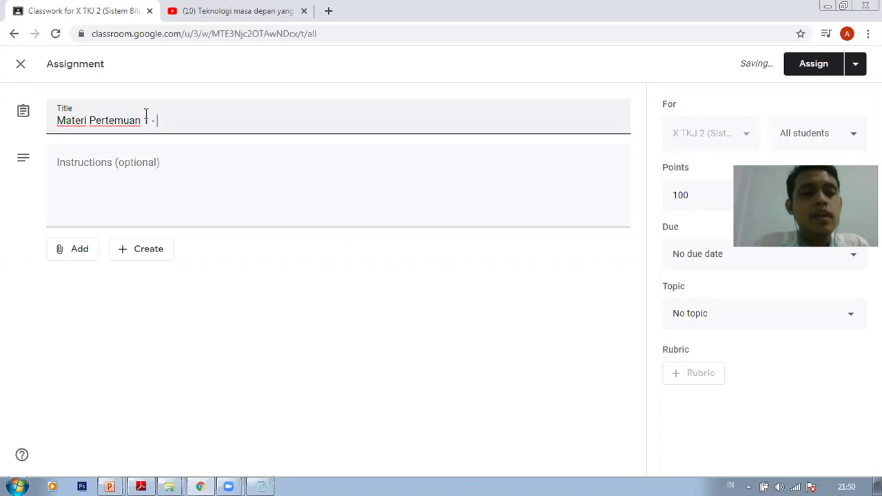
type("S")
type("Mem")
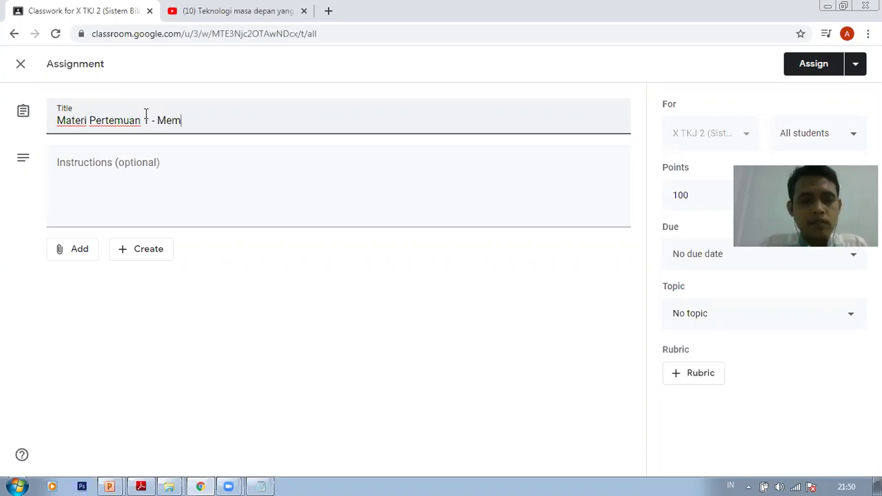
type("ahami")
key("BackSpace")
key("BackSpace")
key("BackSpace")
key("BackSpace")
key("BackSpace")
key("BackSpace")
key("BackSpace")
key("BackSpace")
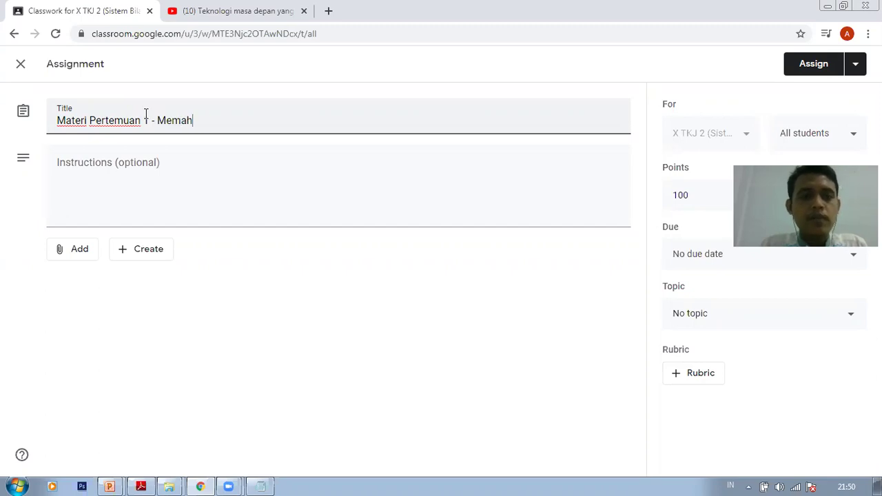
type("Sistem Bilangan")
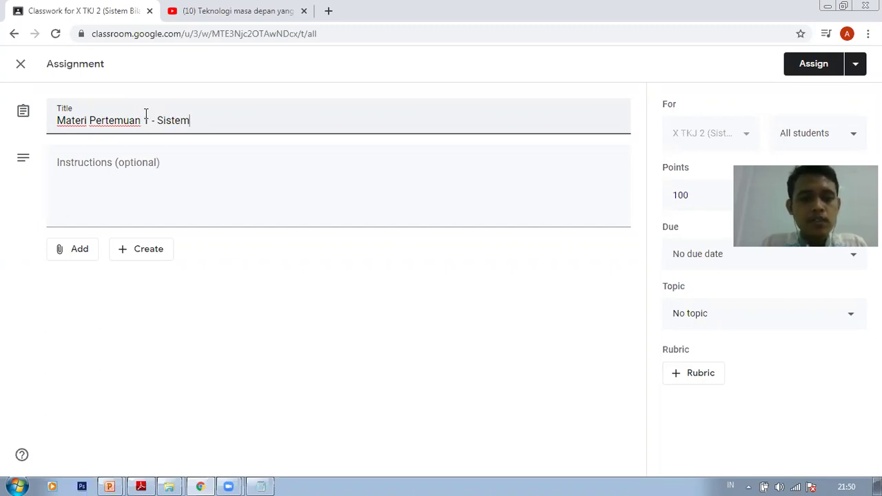
- Begin the assignment instructions with the greeting "Assalamualaikum Wr Wb", followed by a blank line
left_click(120, 162)
type("Assalamua")
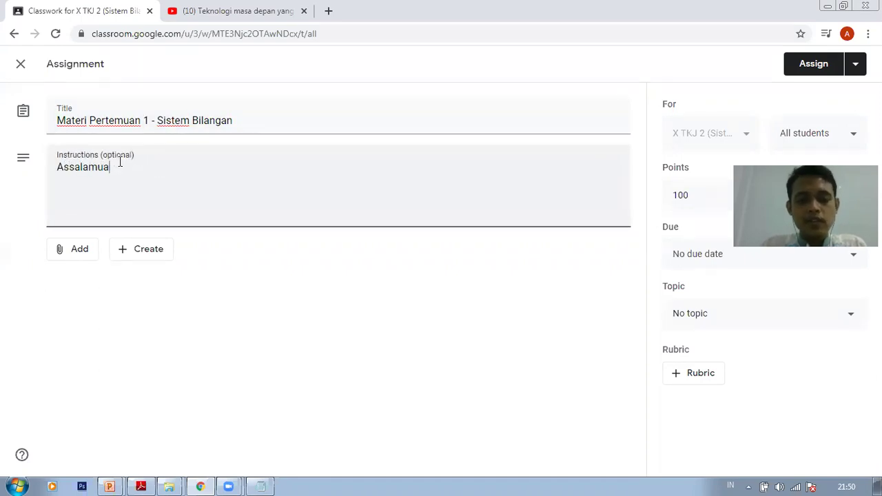
type("laikum Wr Wb")
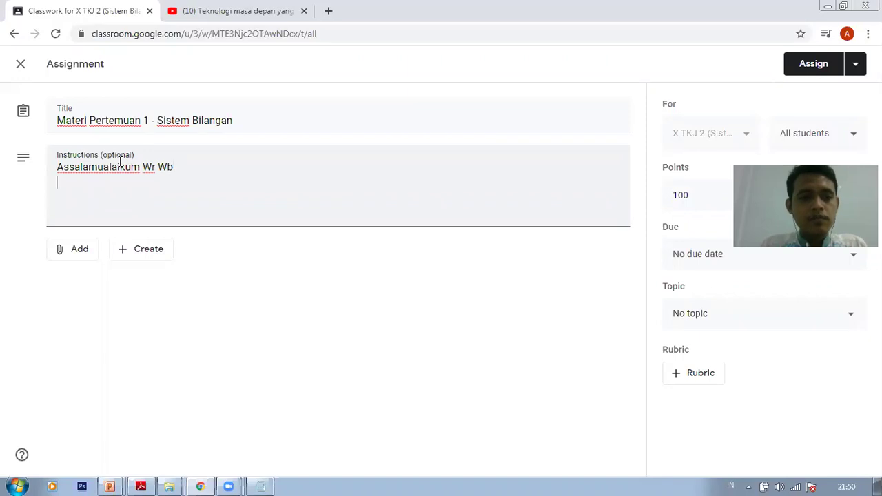
key("Return")
- Start the second paragraph of the instructions with "Anak-anak berikut merupakan materi tentang Sistem Bilangan yang bapak berikan mod"
type("Anak")
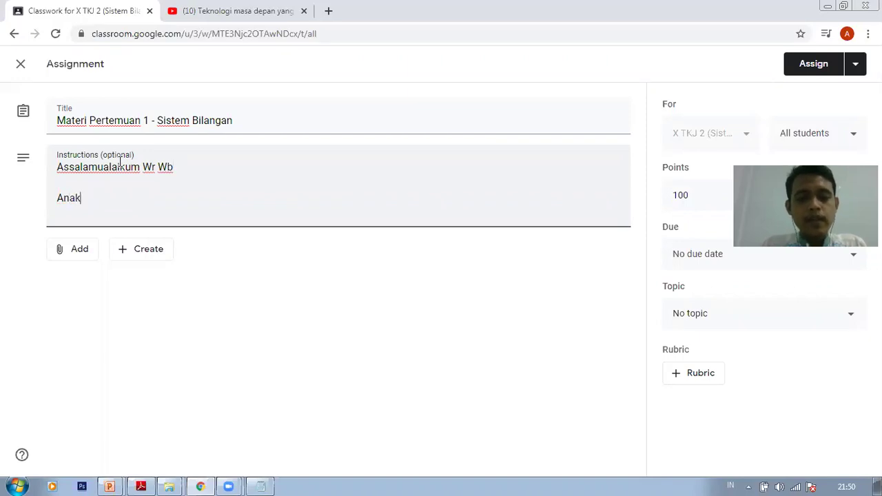
type("-anak berikut ")
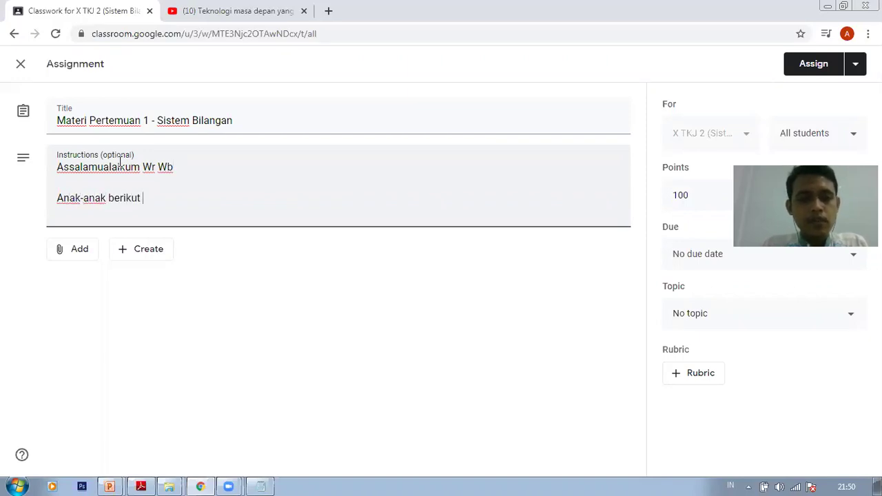
type("merupakan materi dala")
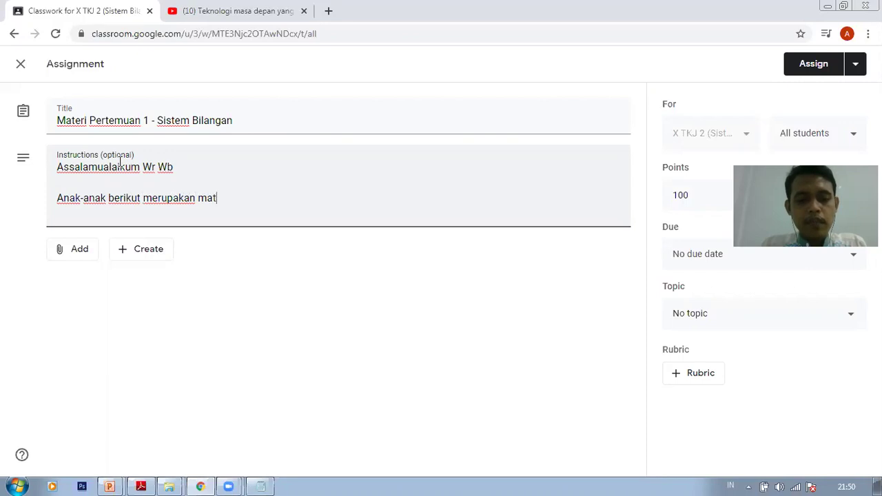
key("BackSpace")
key("BackSpace")
key("BackSpace")
key("BackSpace")
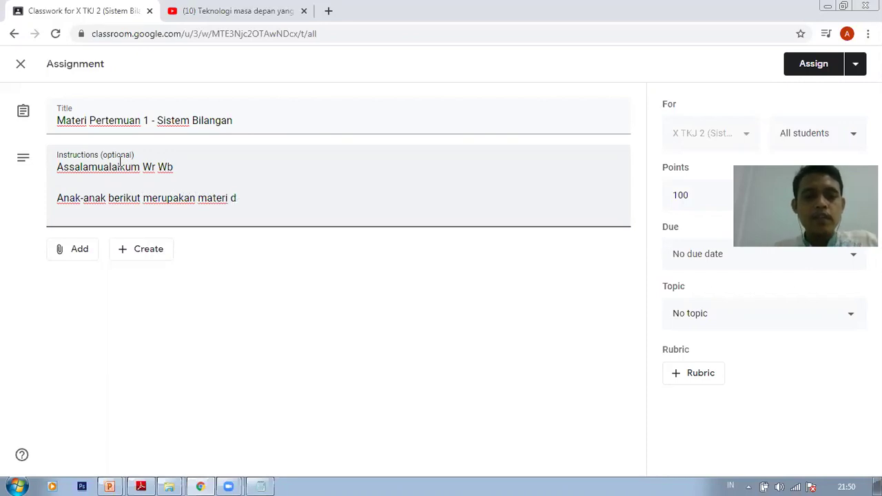
type("tentang Sistem Bial")
key("BackSpace")
type("langan yang bapak berikan mod")
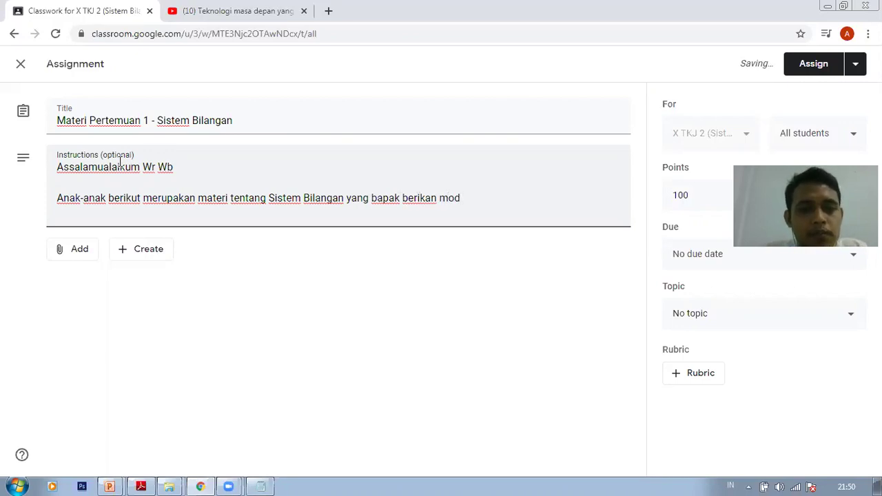
- Replace the ending "yang bapak berikan mod" with "dalam bentuk modul pembelajaran yang harus kalian"
key("BackSpace")
key("BackSpace")
key("BackSpace")
key("BackSpace")
key("BackSpace")
key("BackSpace")
key("BackSpace")
key("BackSpace")
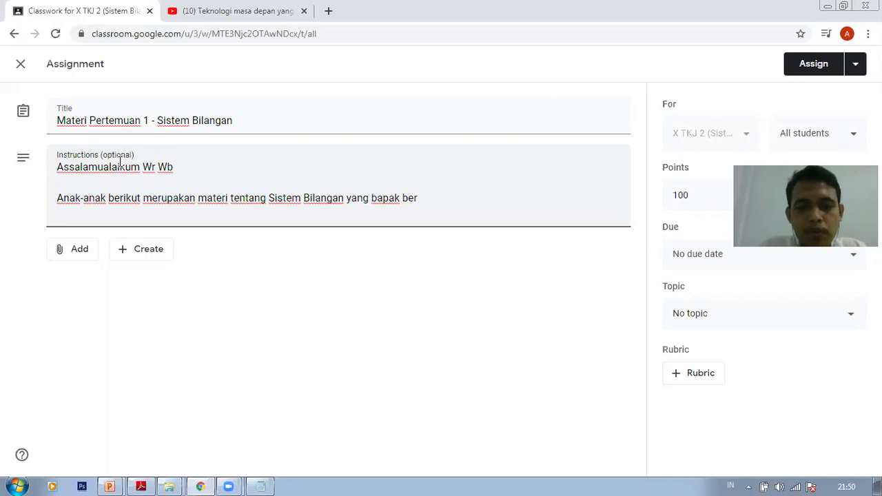
key("BackSpace")
key("BackSpace")
key("BackSpace")
key("BackSpace")
key("BackSpace")
key("BackSpace")
key("BackSpace")
key("BackSpace")
key("BackSpace")
key("BackSpace")
key("BackSpace")
key("BackSpace")
key("BackSpace")
key("BackSpace")
type("dalam bentuk modu")
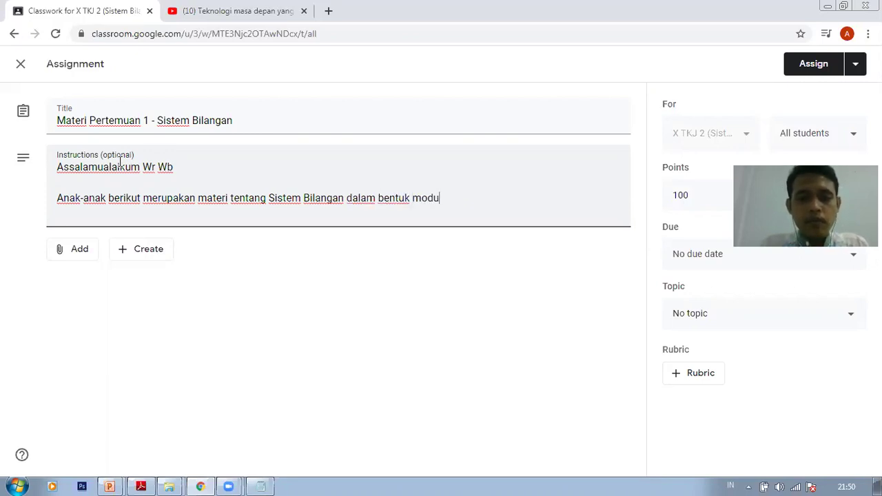
type("l pemb")
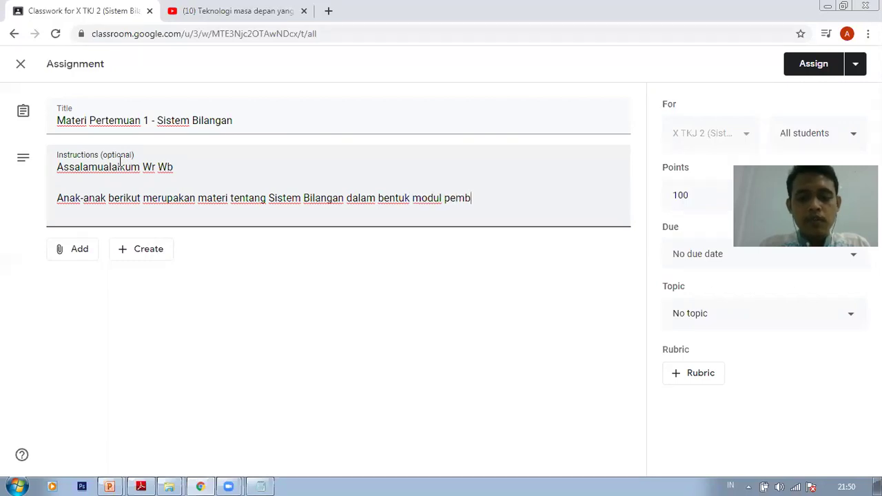
type("elajaran yang ")
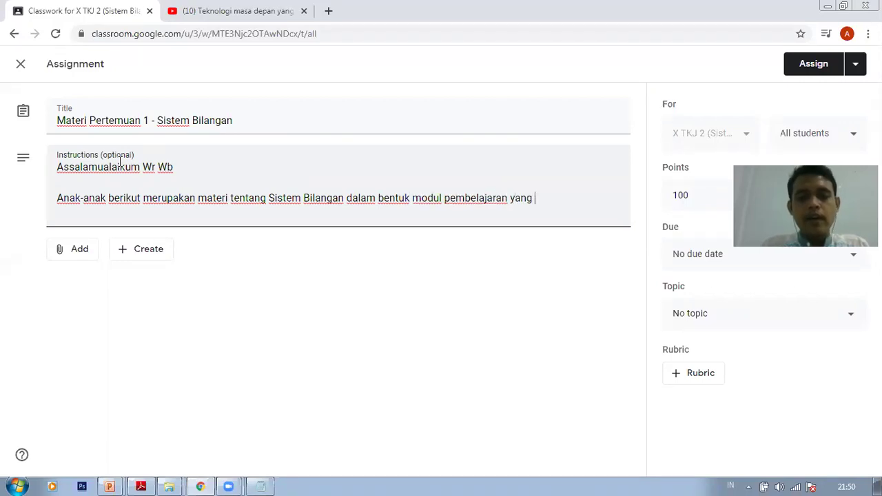
type("harus kalian")
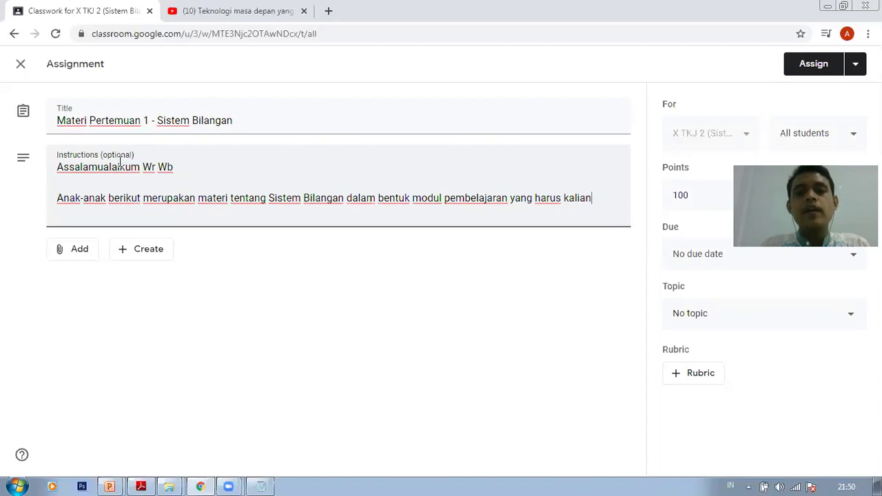
- Continue the instructions paragraph with "pelajari. Silahkan baca modul berikut sampai kalian paham"
type(" pelajari. Silah")
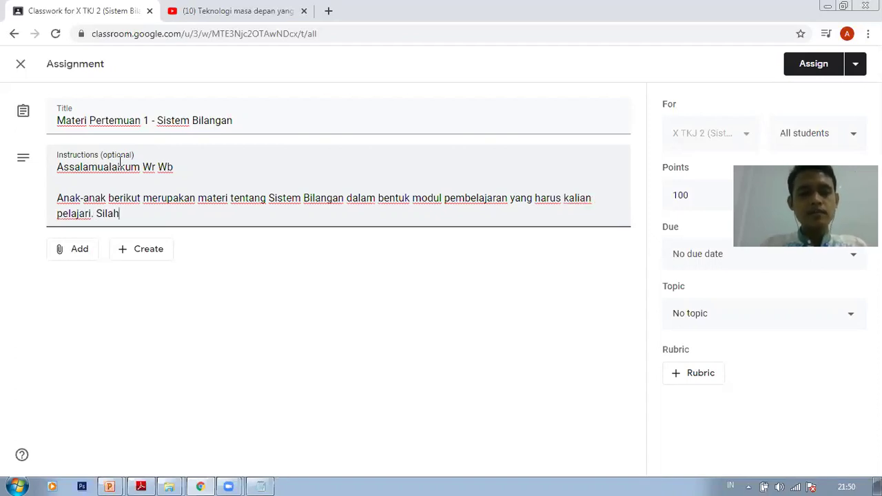
type("kan baca mod")
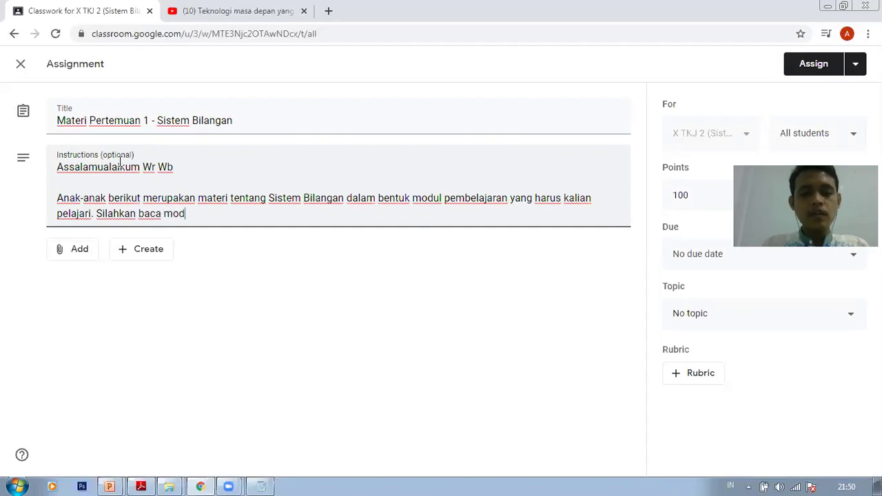
type("ul berikut ")
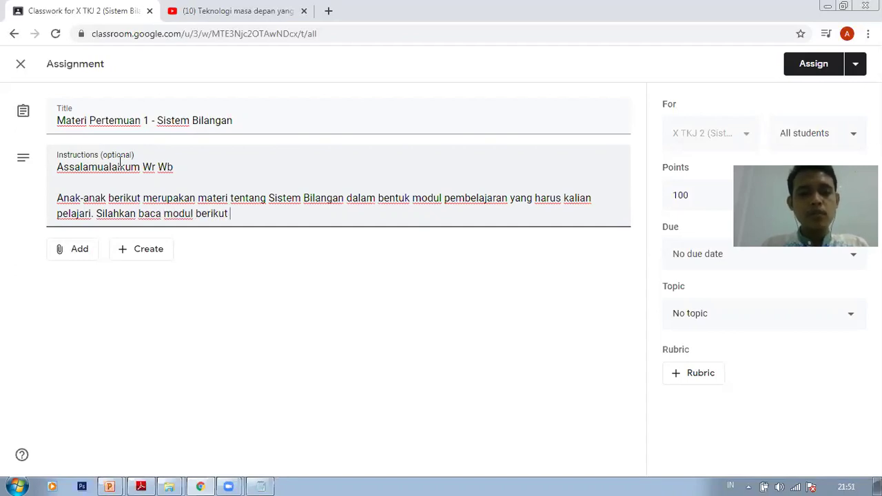
type("sampai kalia")
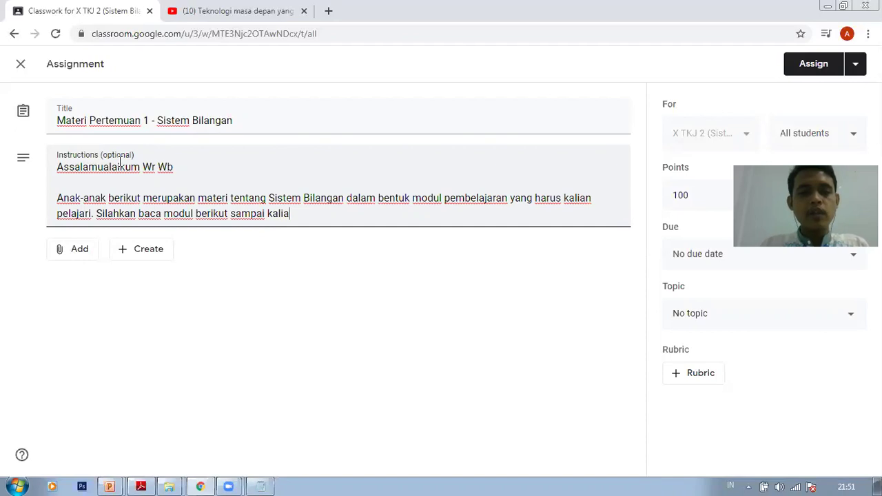
type("n paham")
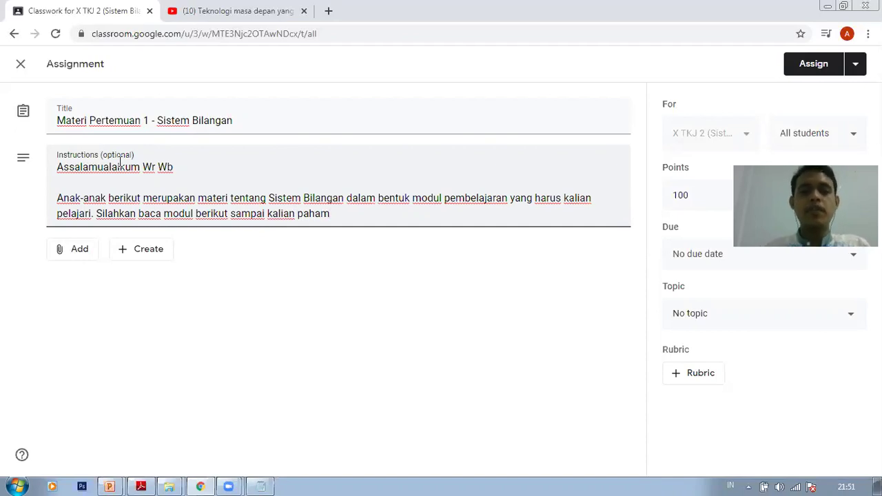
- Finish the paragraph with "dan terdapat tugas yang harus kalian kerjakan yaitu upload foto ketika kalian membaca modul tersebut."
type(" dan ")
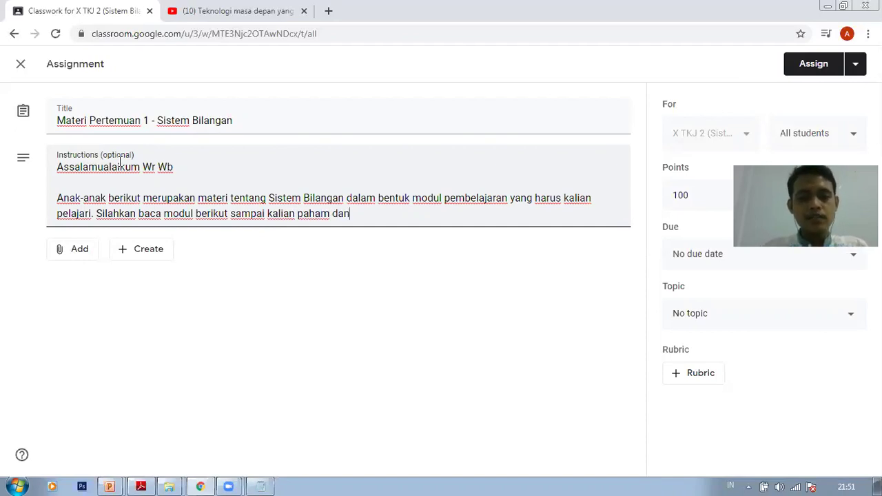
type("terdapat")
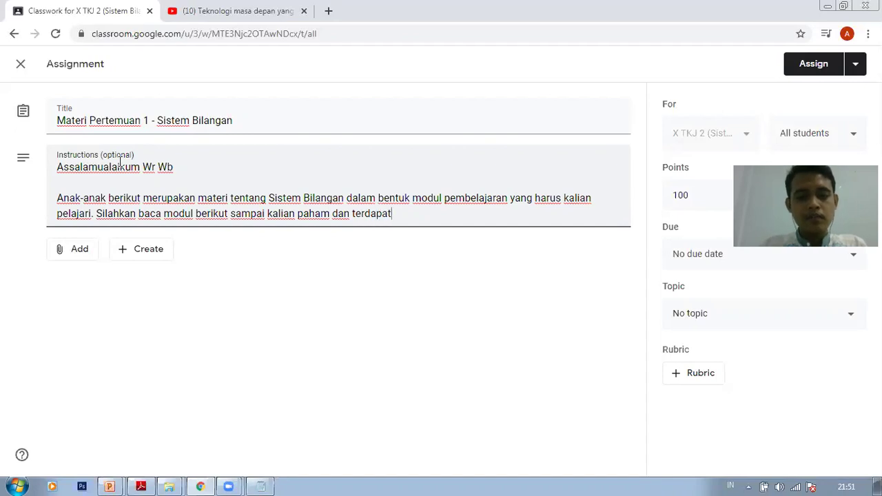
type(" tugas yang ha")
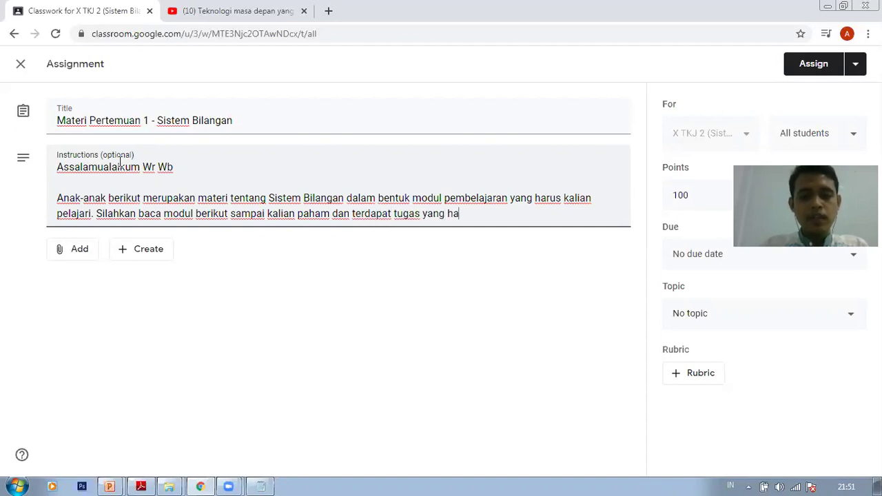
type("rus kalian ker")
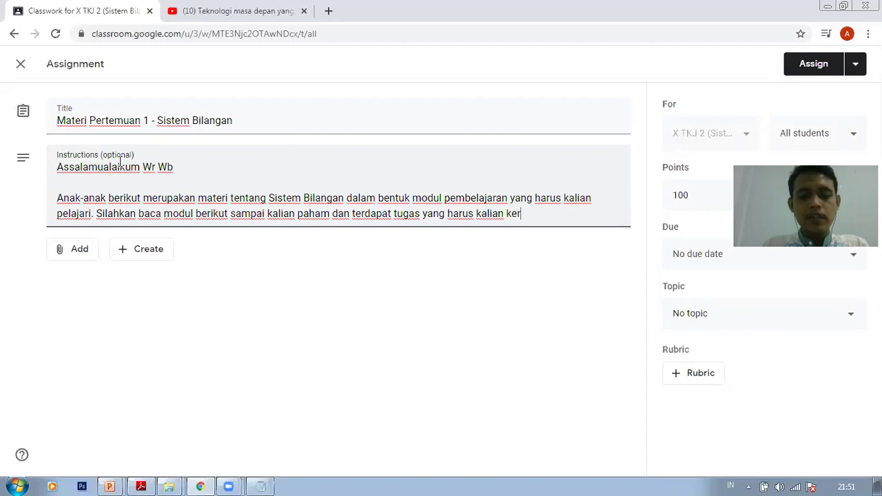
type("jakan yaitu upload f")
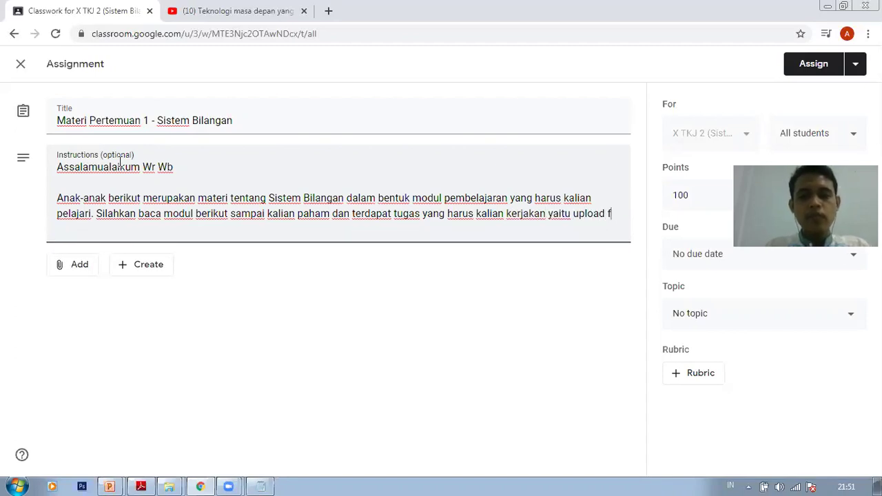
type("oto ketika ka")
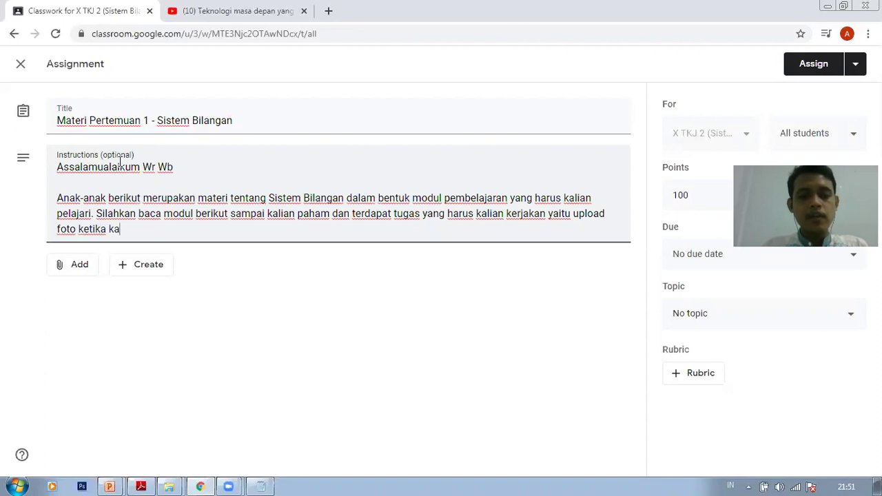
type("lian membaca")
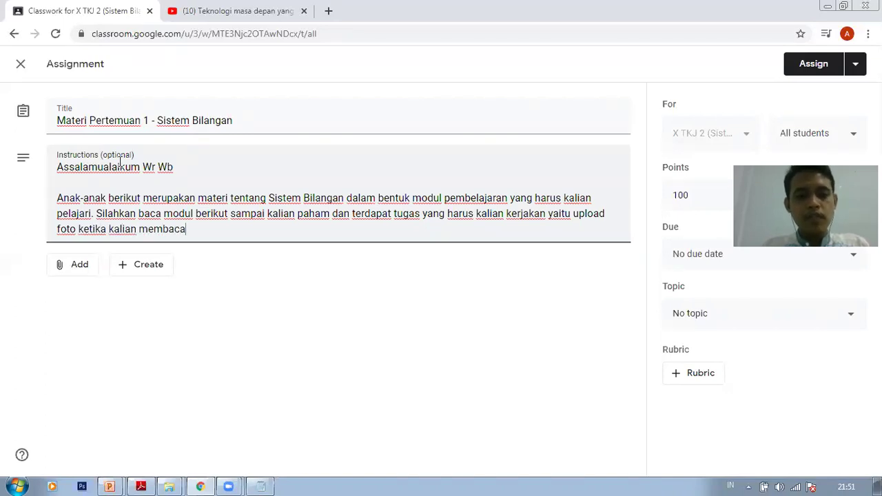
type(" modul tersebut")
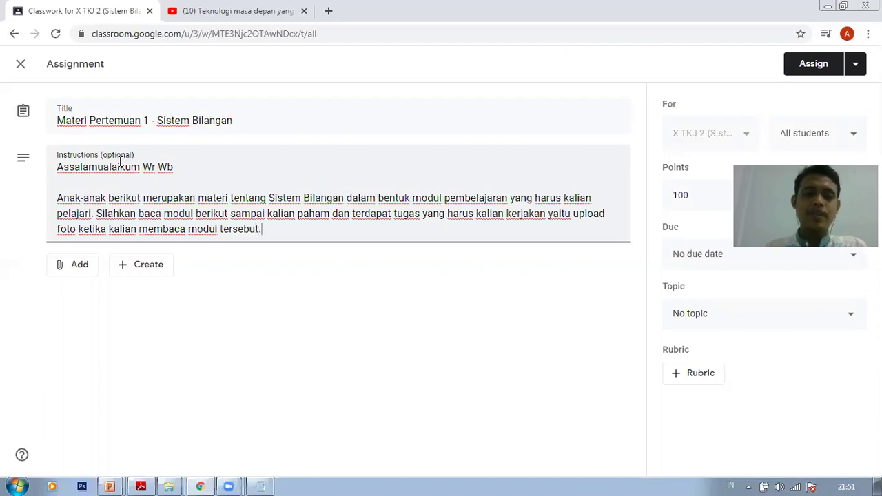
type(".")
- After a blank line, add the deadline note "Upload foto terakhir dikumpulkan pada Hari Jum'at tanggal 17 Juli 2020 pukul 20.00"
key("Return")
key("Return")
type("Upl")
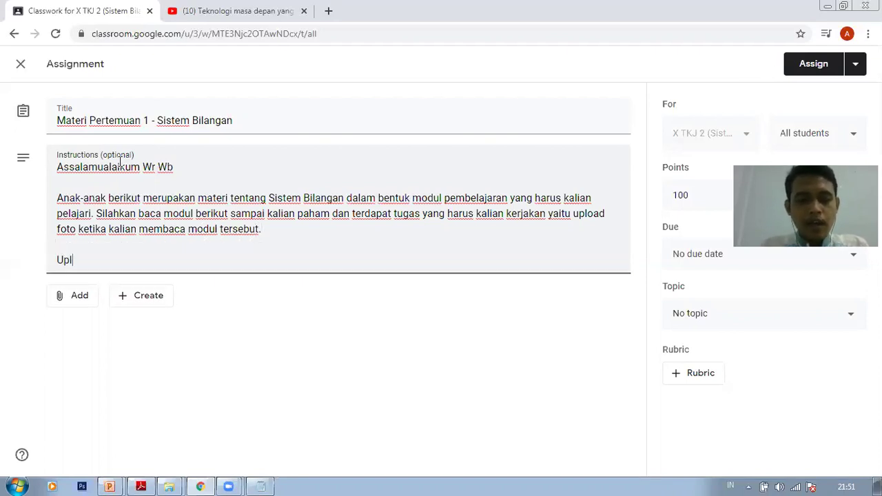
type("oad foto terakhi")
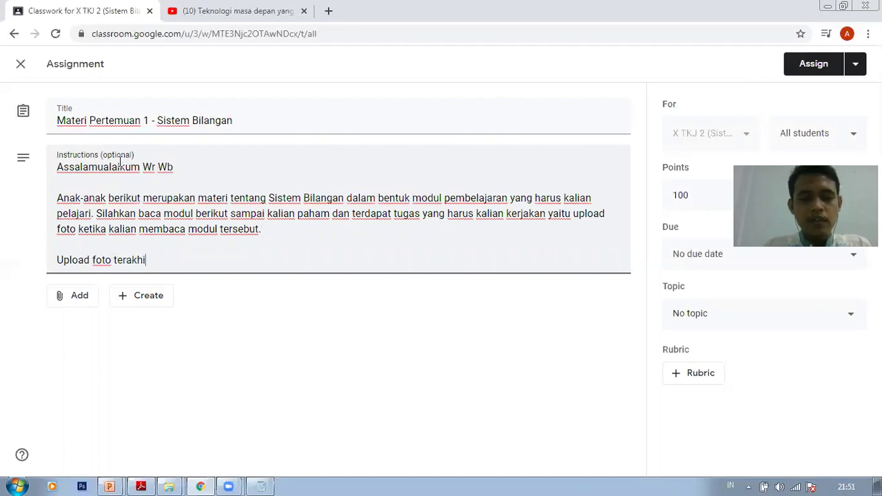
type("r dikumpul")
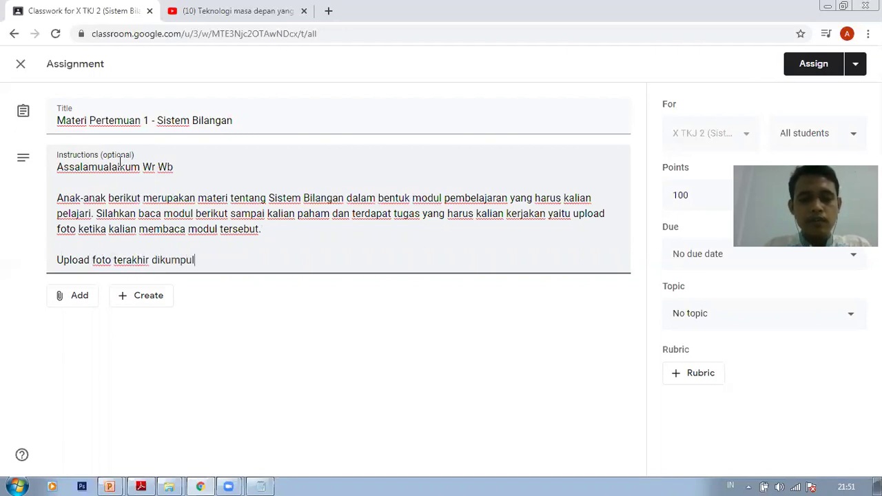
type("kan pada Ha")
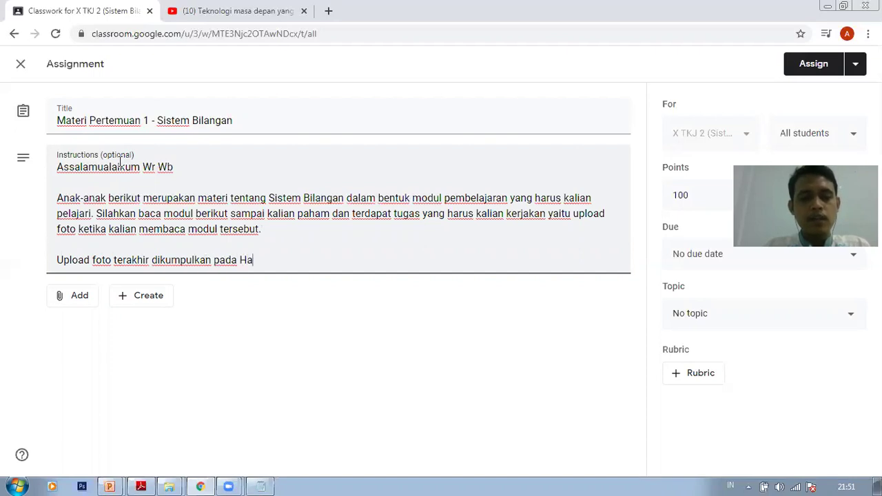
type("ri SJum'at")
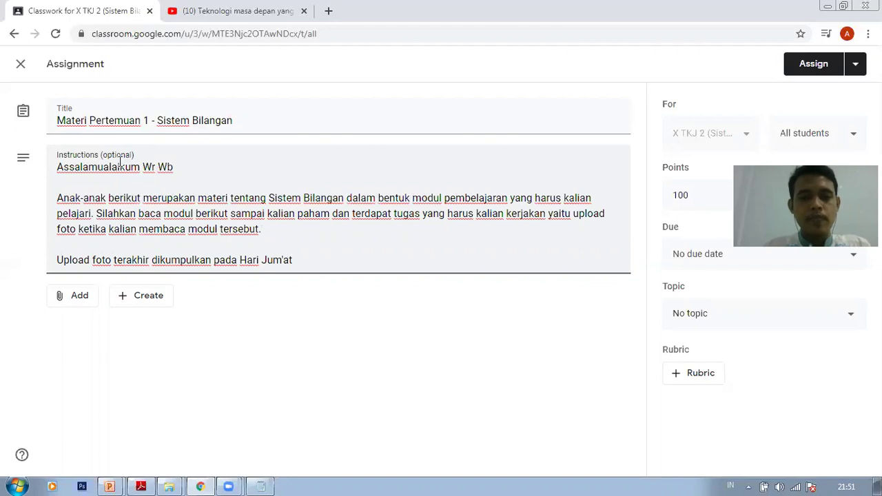
type(" tanggal")
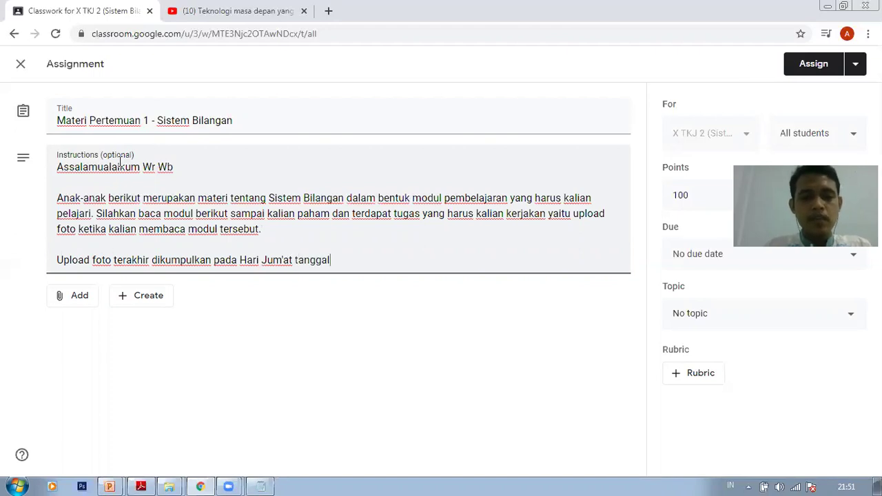
type(" 17 J")
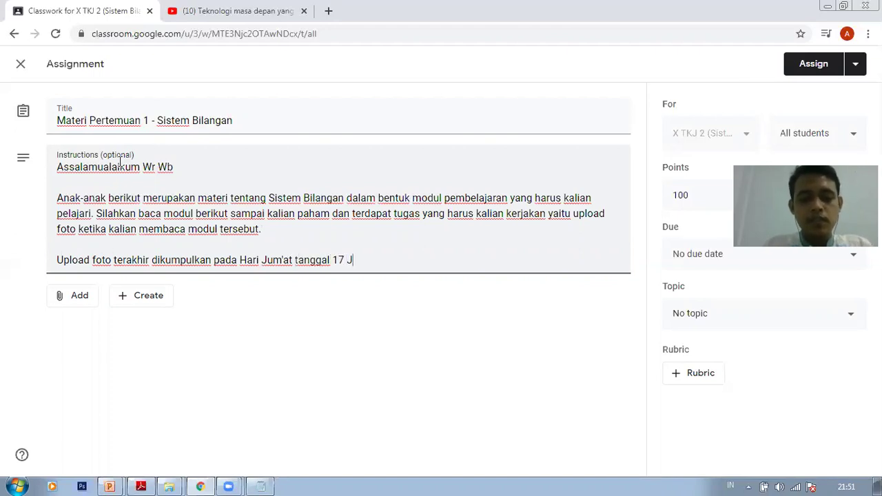
type("uli 2020 pukul 20.00")
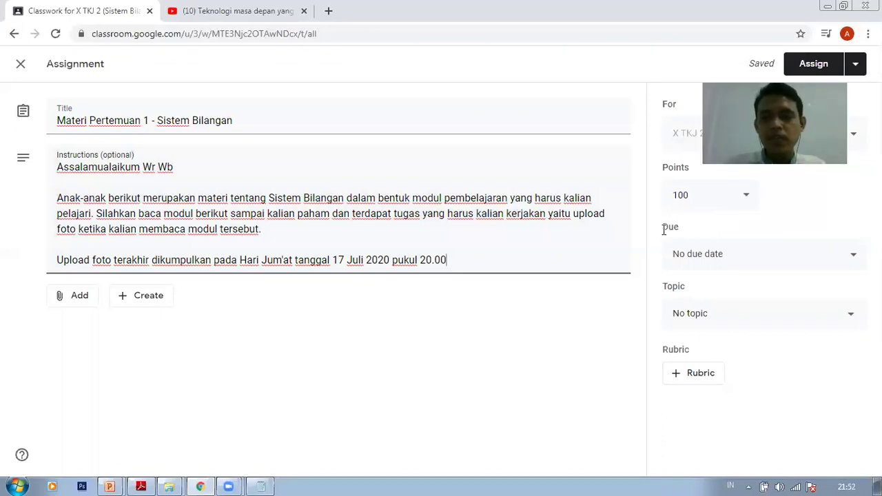
- Set the assignment's due date to Jul 17, 2020, after checking today's date in the system clock
left_click(718, 266)
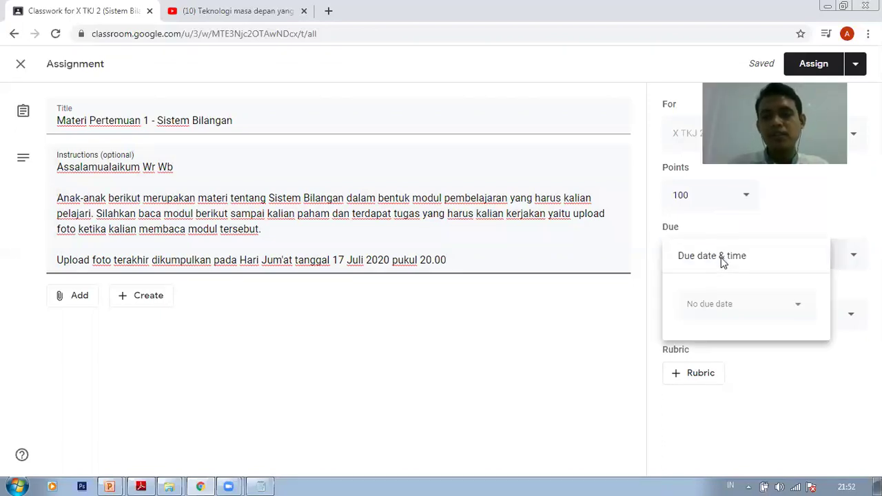
left_click(688, 226)
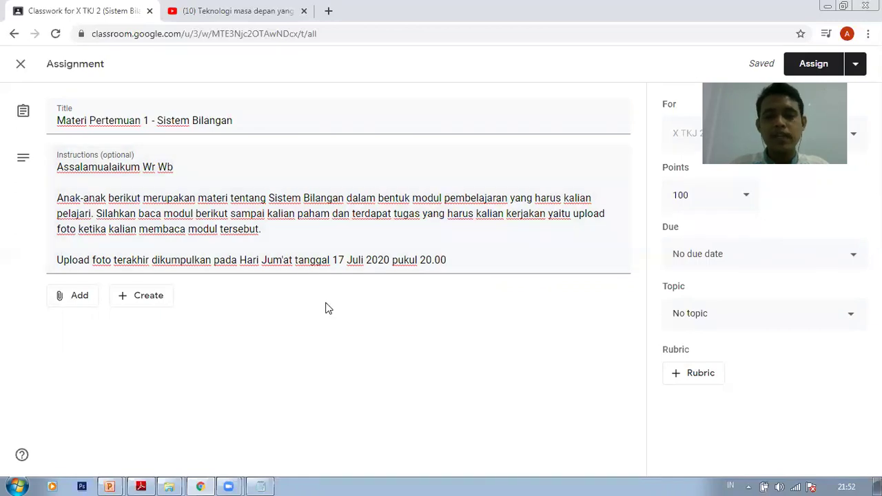
left_click(698, 248)
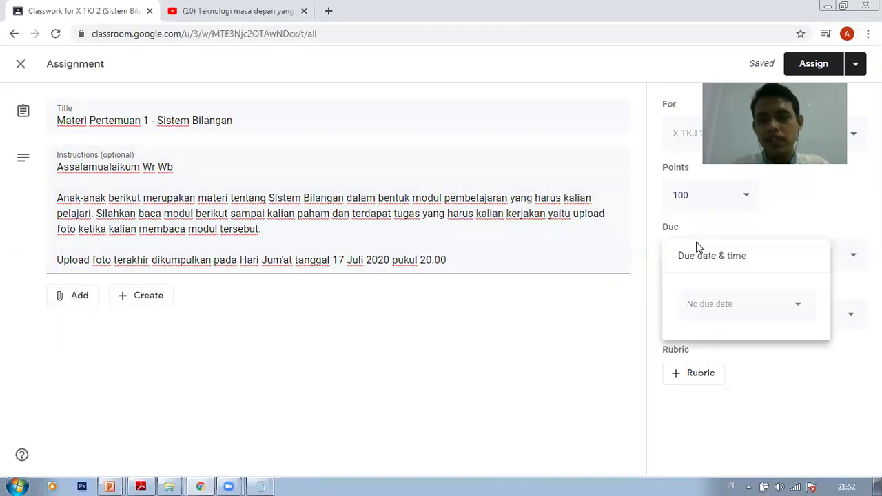
left_click(698, 301)
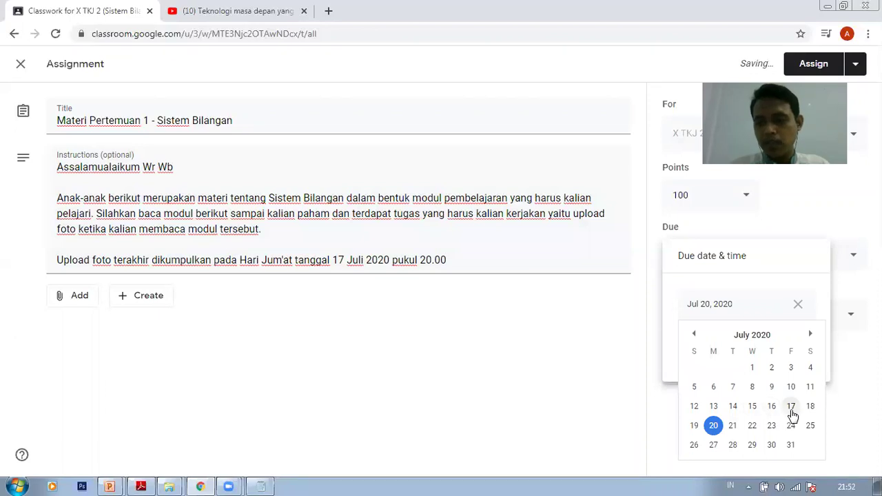
left_click(843, 486)
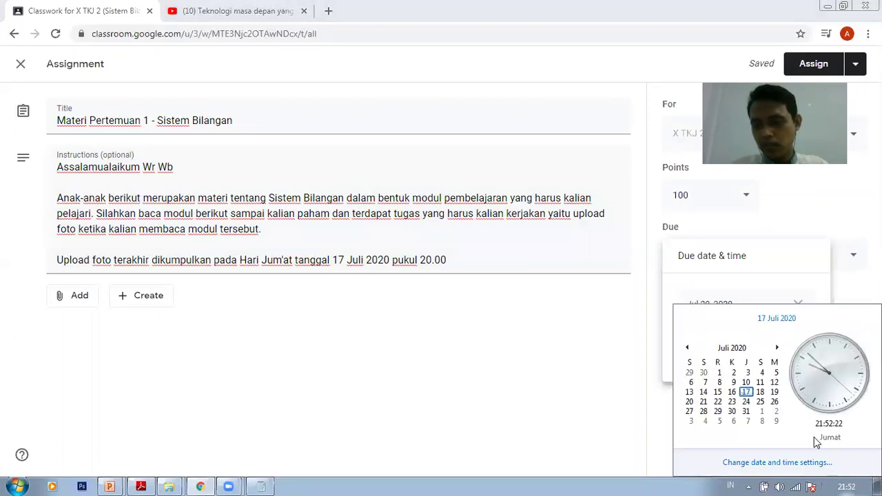
left_click(772, 253)
left_click(741, 314)
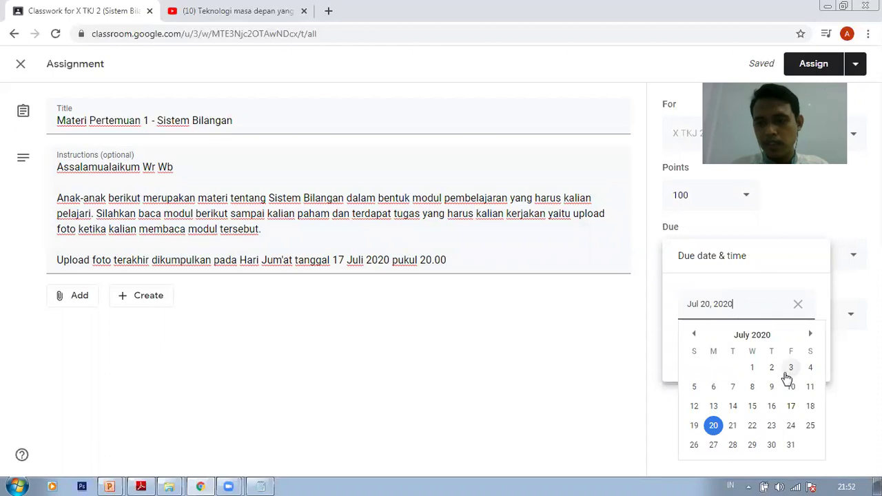
left_click(791, 408)
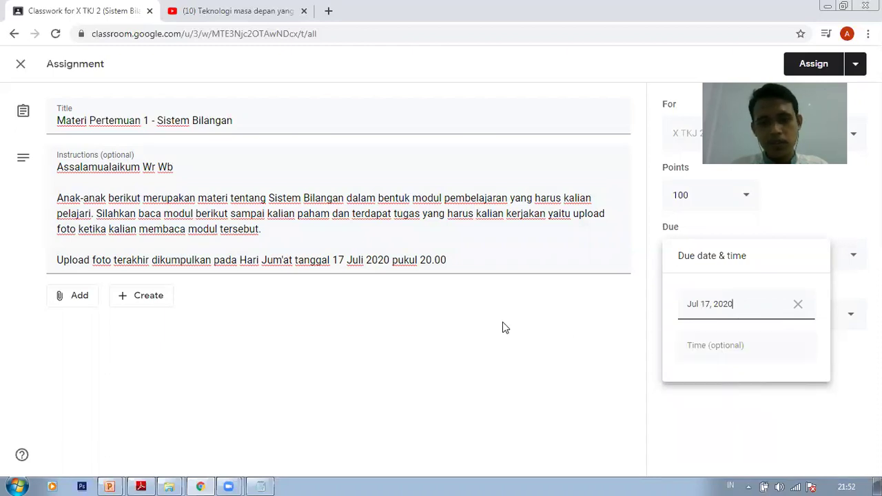
- Set the assignment's due time to 8:00 PM
left_click(713, 342)
left_click(694, 347)
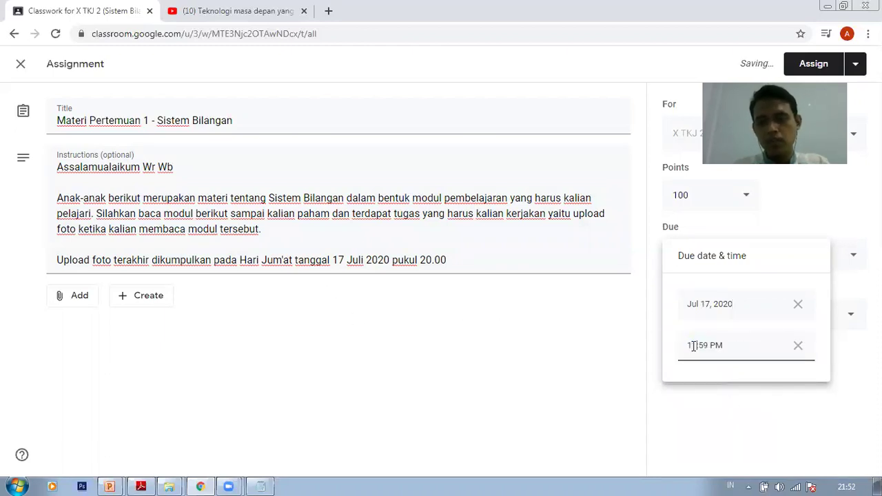
type("08")
key("BackSpace")
key("Delete")
type("00")
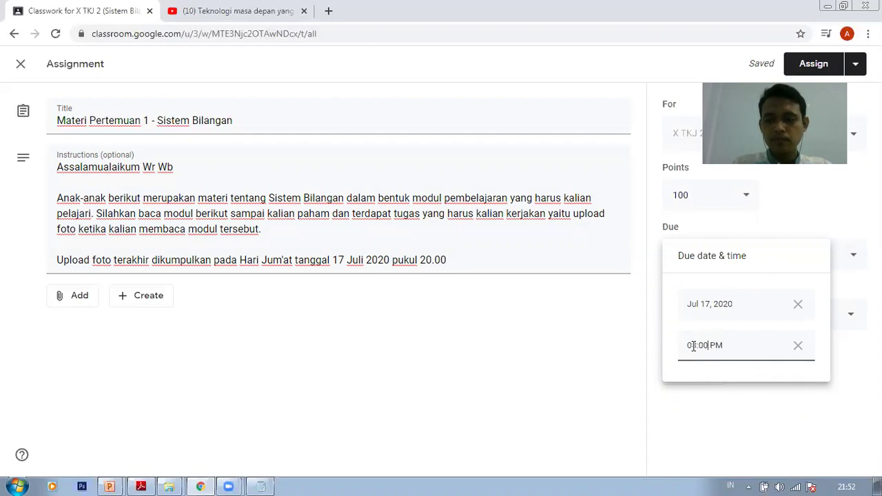
left_click(713, 412)
- Create a new topic named "Sistem Bilangan" for the assignment
left_click(696, 316)
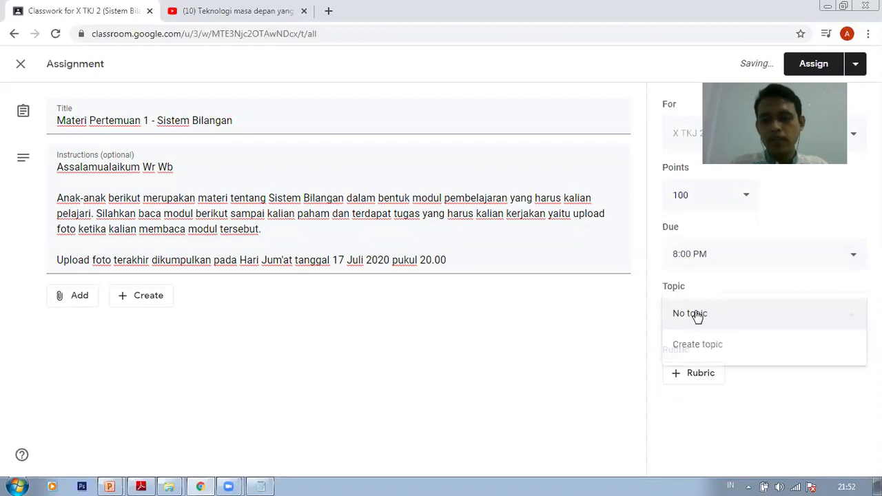
left_click(705, 345)
type("Si")
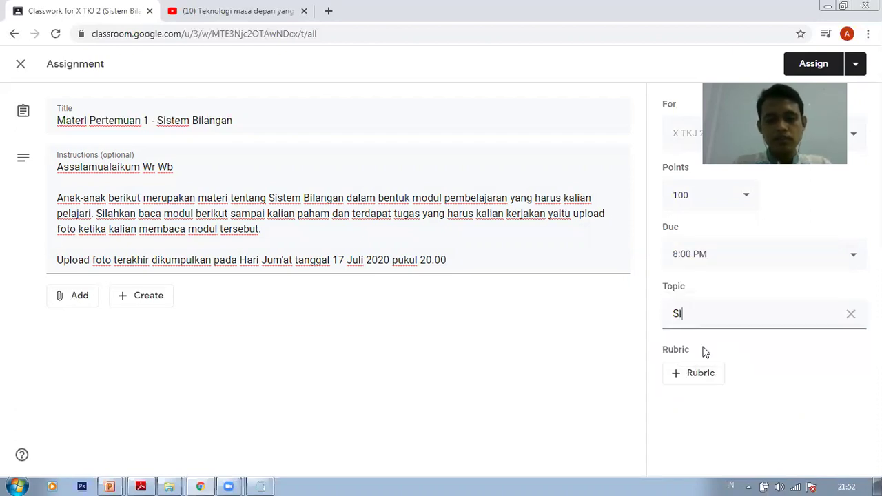
type("stem Bilangan")
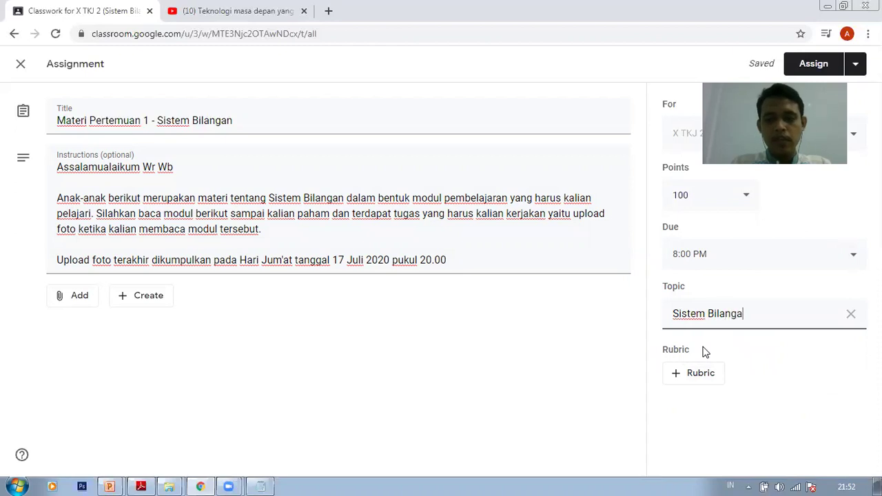
left_click(608, 331)
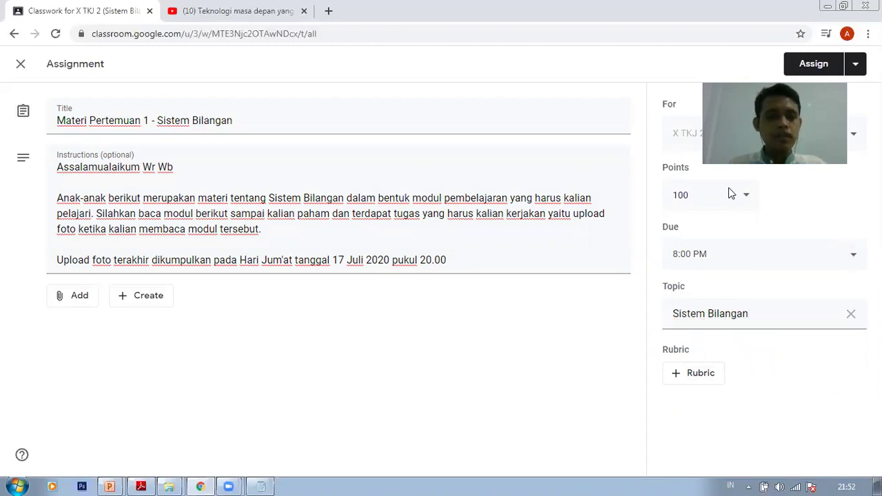
- Start attaching a Google Drive file to the assignment by browsing the computer for an upload
left_click(80, 297)
left_click(80, 296)
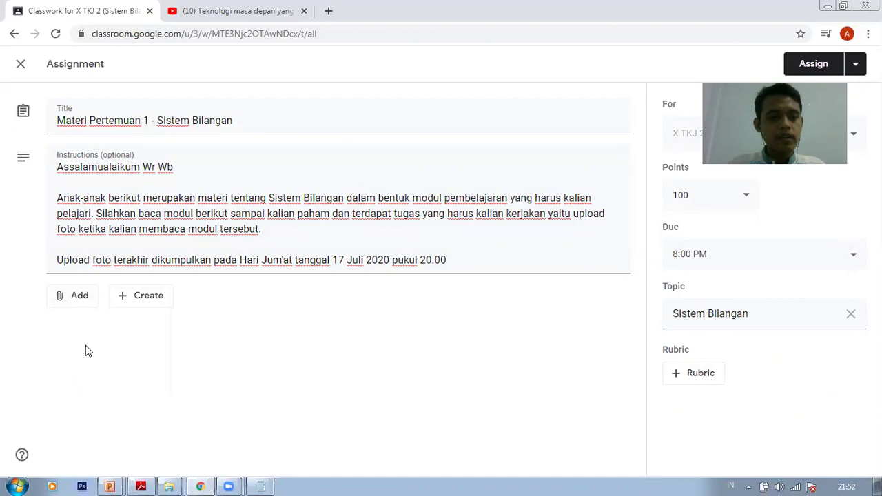
left_click(76, 302)
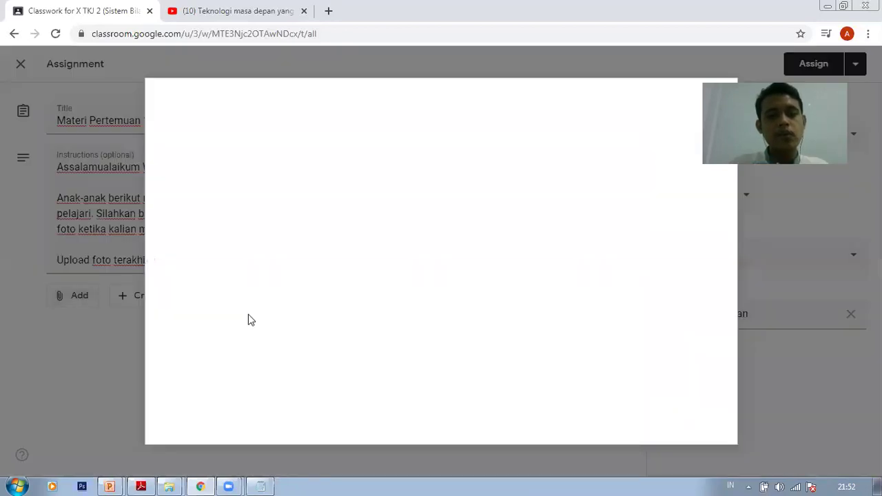
left_click(250, 143)
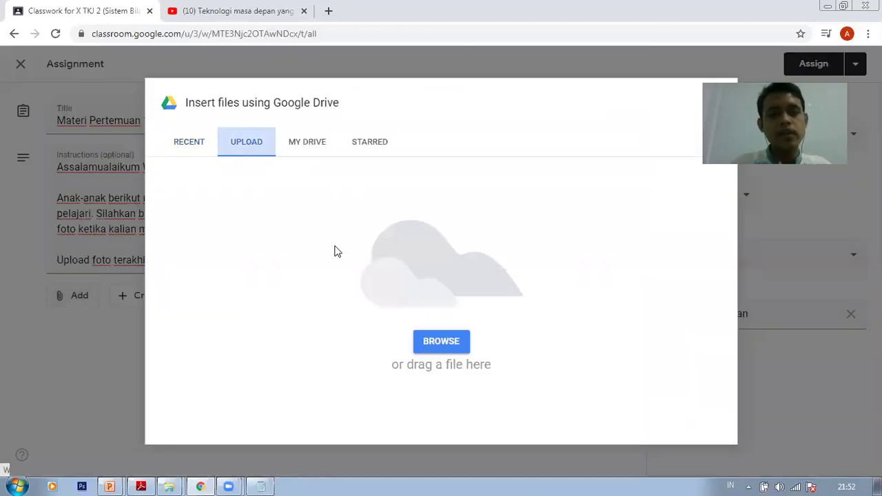
left_click(427, 341)
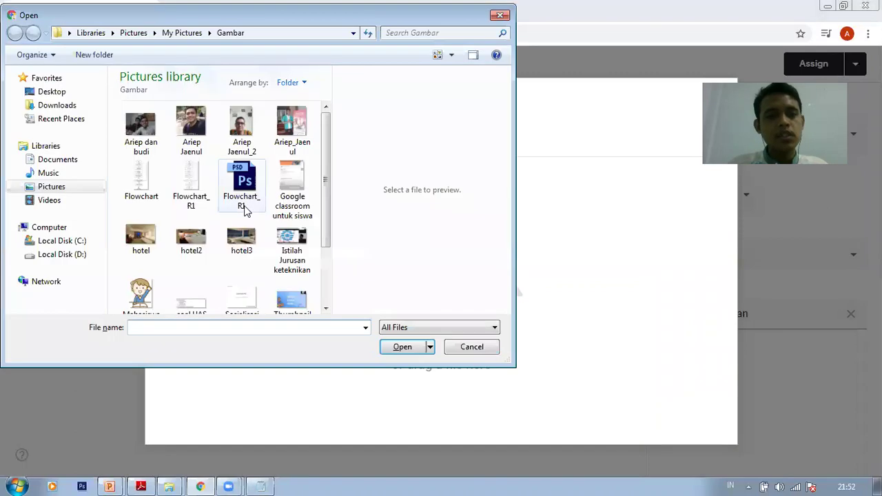
- Browse drive D: through the teacher's own folder and SMKI SN to the T.A 2020-2021 folder
left_click(43, 254)
left_click(148, 105)
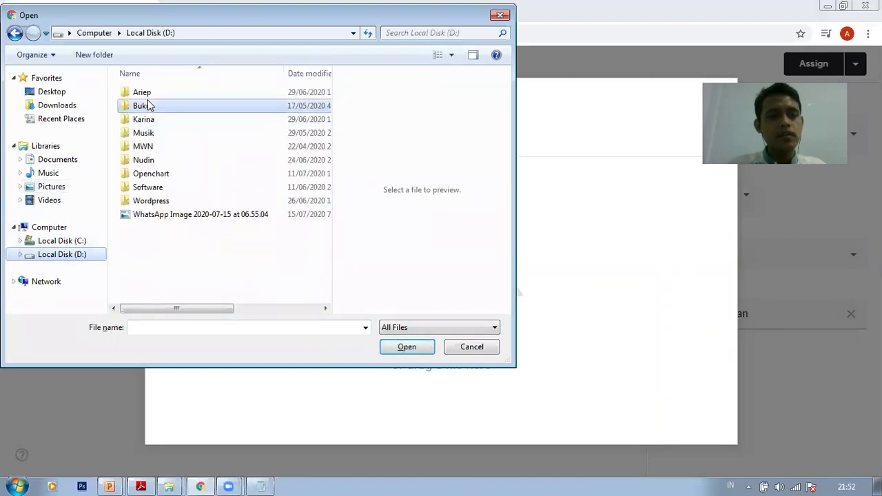
key("a")
key("Return")
key("s")
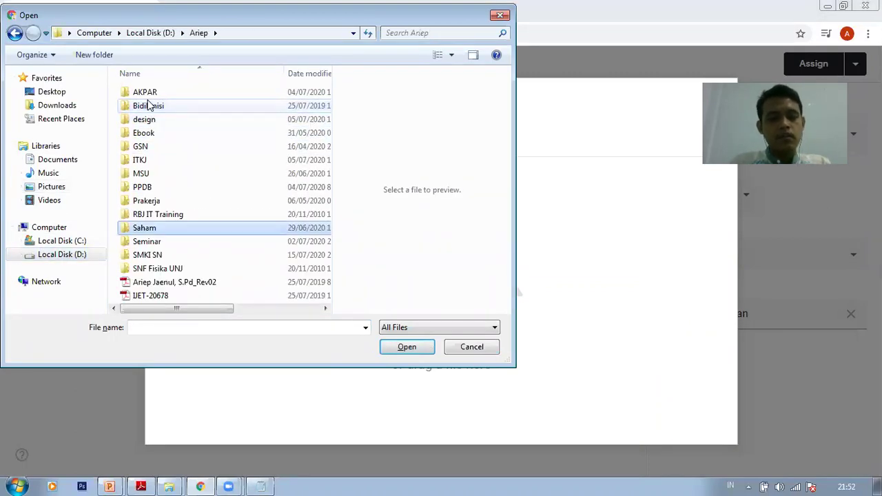
key("s")
key("s")
key("Return")
key("Down")
key("Down")
key("Down")
key("Down")
key("Down")
key("Down")
key("Return")
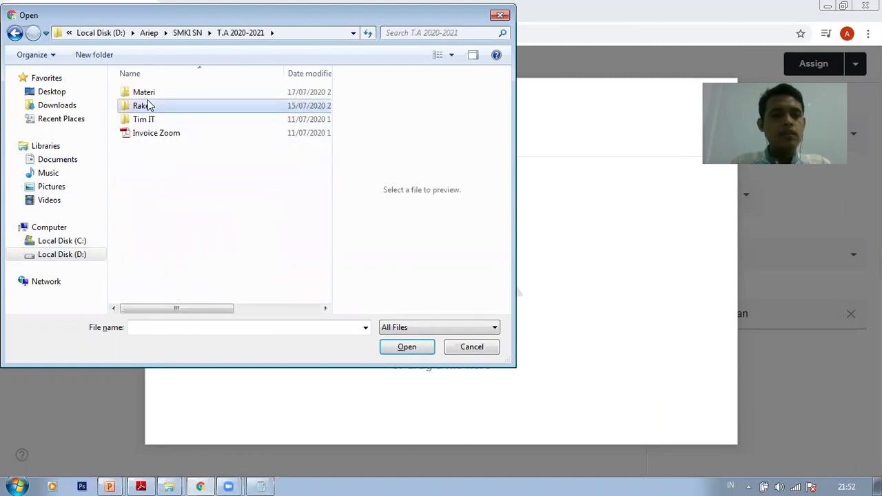
- Upload "Pertemuan 1 - Menjelaskan sistem bilangan.pdf" from the Materi folder as the assignment's attachment
key("Up")
key("Return")
key("p")
key("Return")
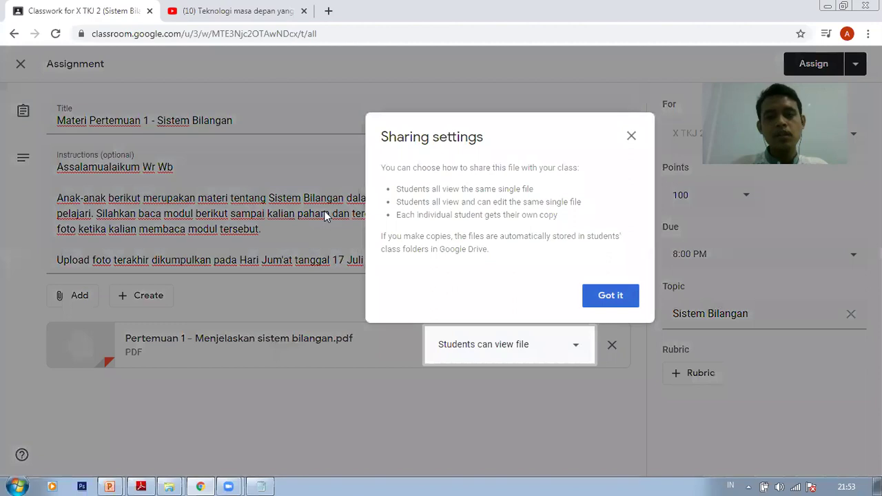
- Keep the PDF's sharing option at "Students can view file" and publish the assignment to the class
left_click(610, 298)
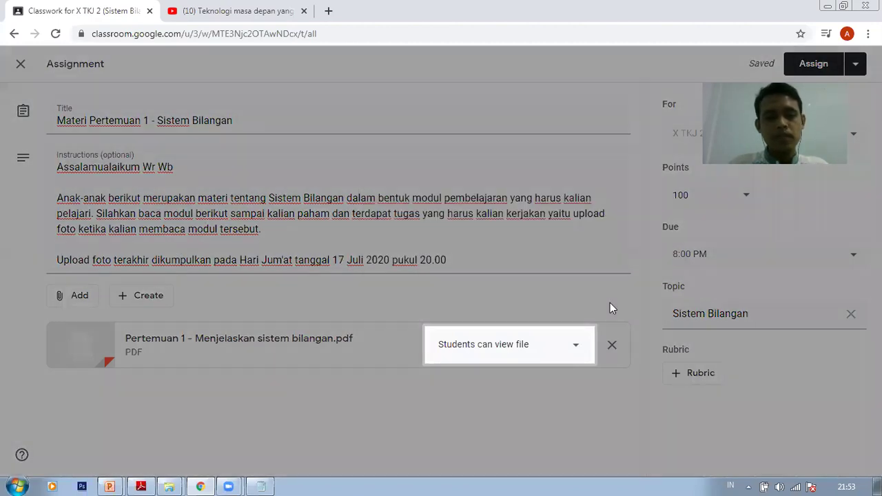
left_click(533, 352)
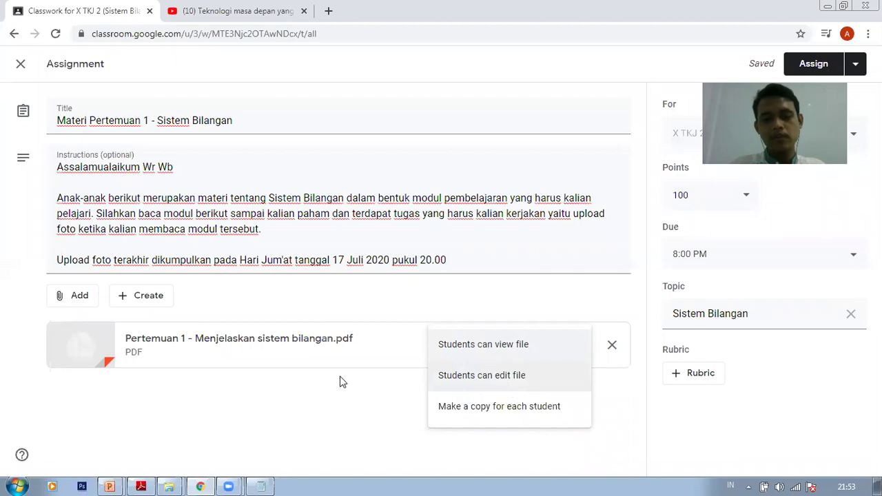
left_click(276, 420)
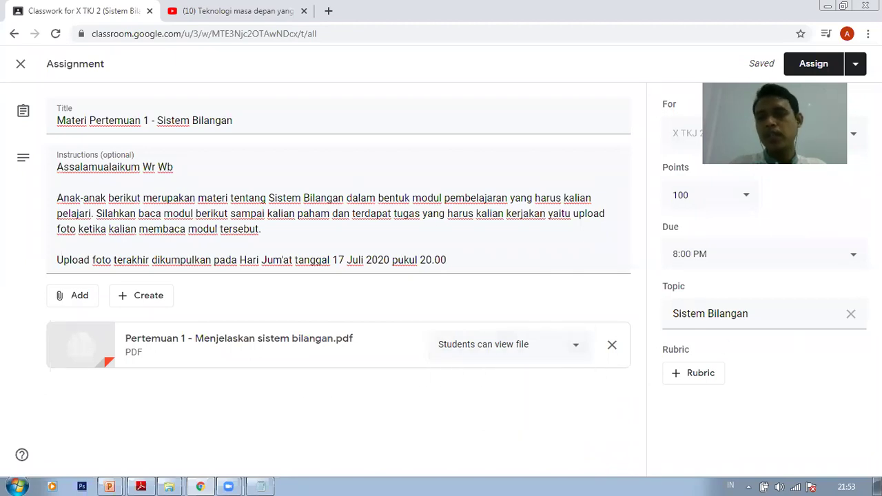
left_click(818, 63)
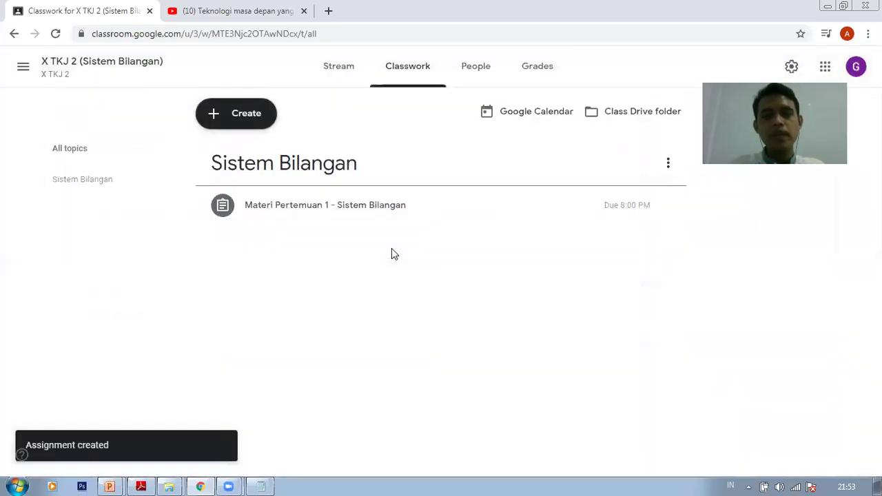
- Open the "Materi Pertemuan 1 - Sistem Bilangan" assignment from the class stream and review its instructions
left_click(338, 65)
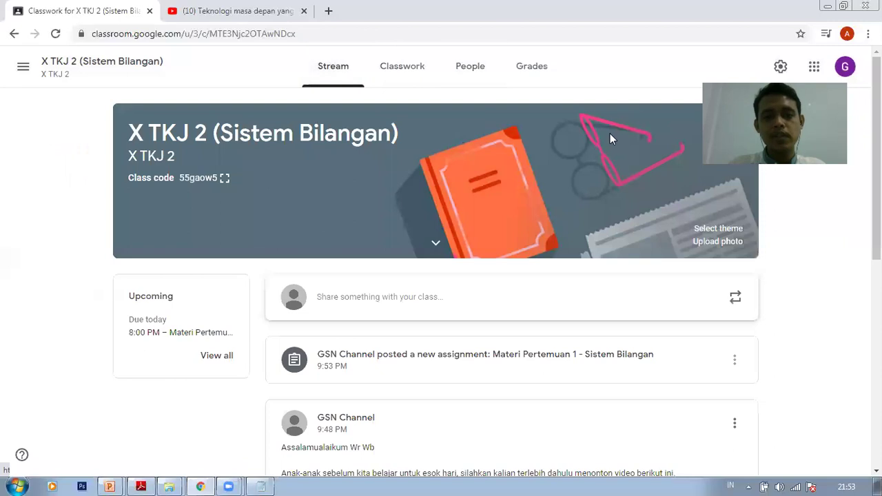
scroll(689, 126, "down", 3)
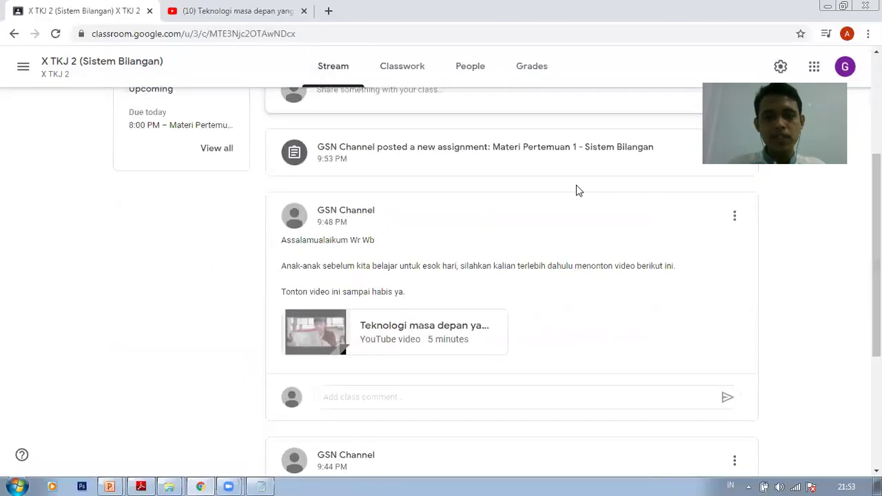
left_click(376, 149)
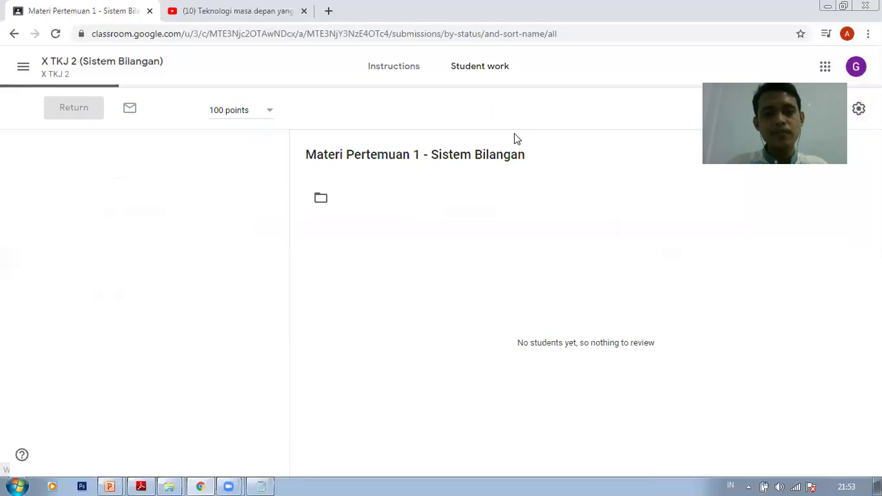
left_click(386, 57)
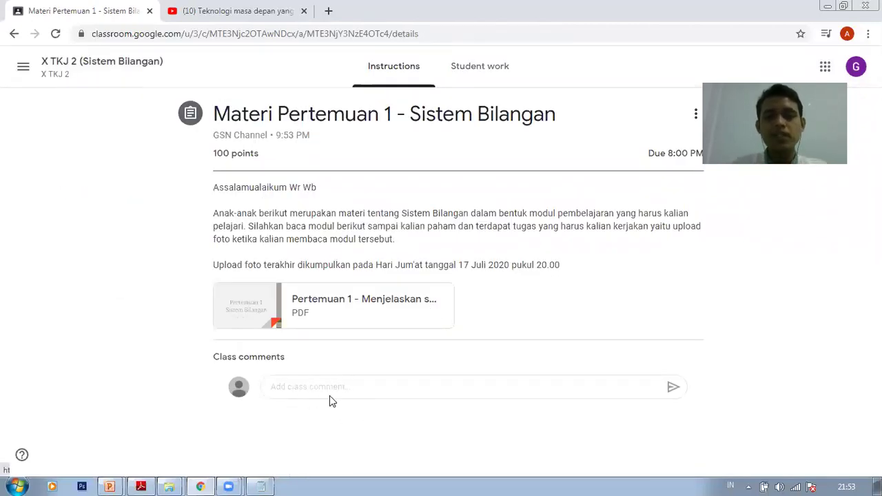
- Open the student's submitted photo from the assignment's student work and go through the introductory tips
left_click(488, 69)
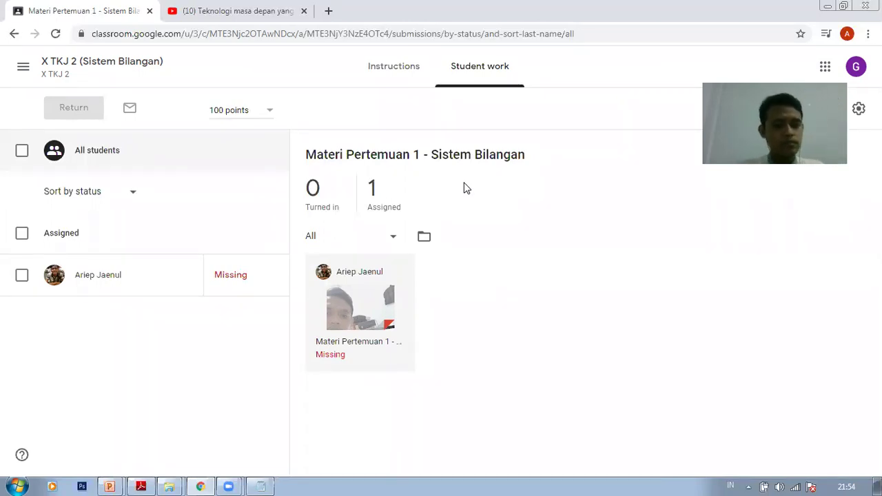
left_click(368, 310)
left_click(36, 10)
left_click(211, 10)
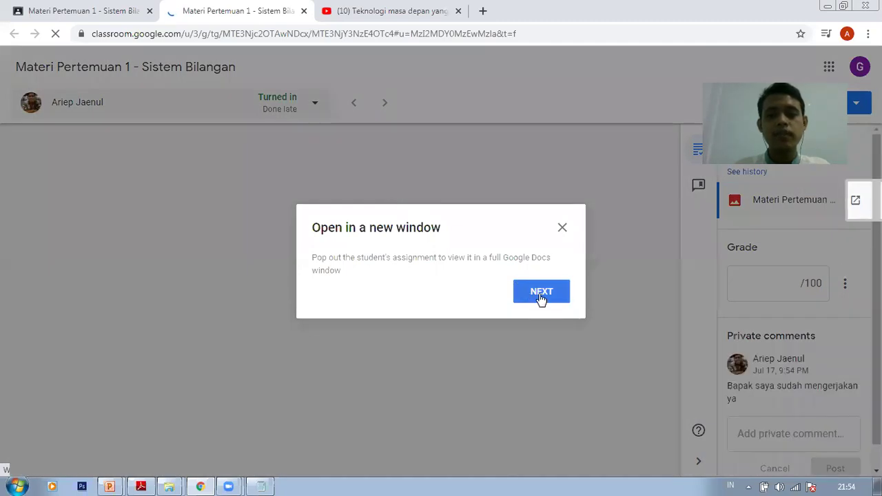
left_click(531, 290)
left_click(538, 306)
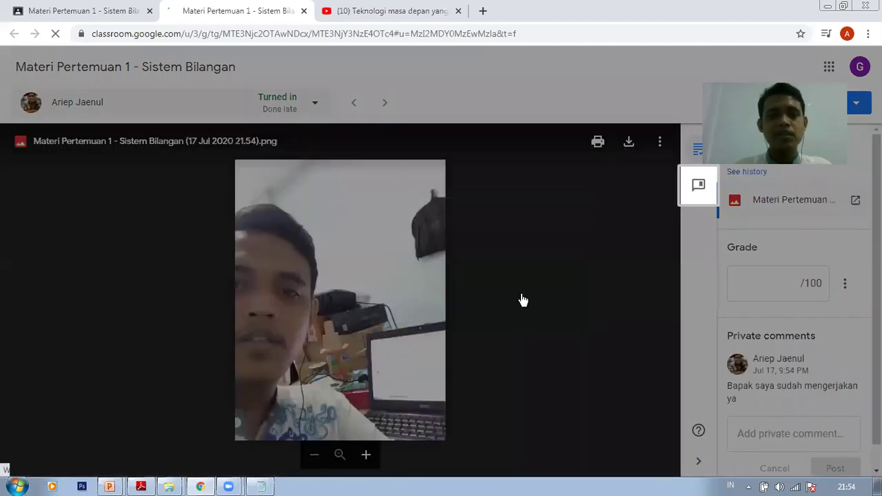
- Return to the assignment's student work overview and reopen the student's submission for grading, leaving only one submission tab
left_click(90, 8)
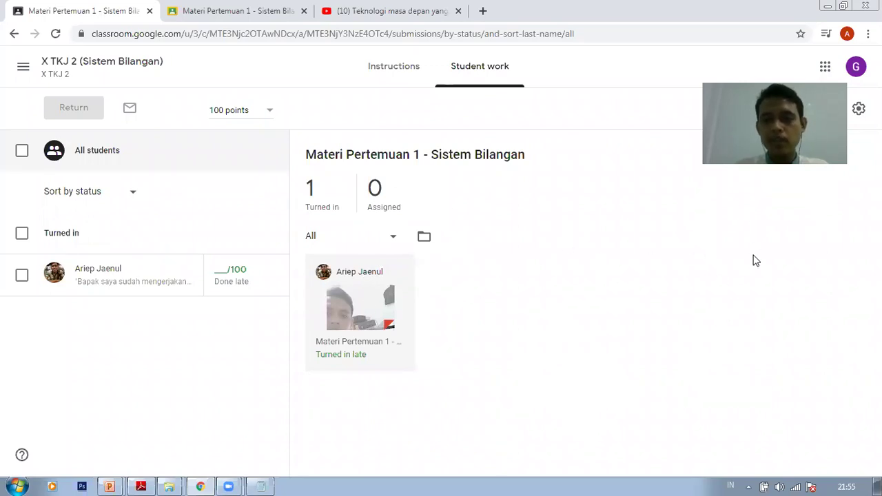
left_click(357, 316)
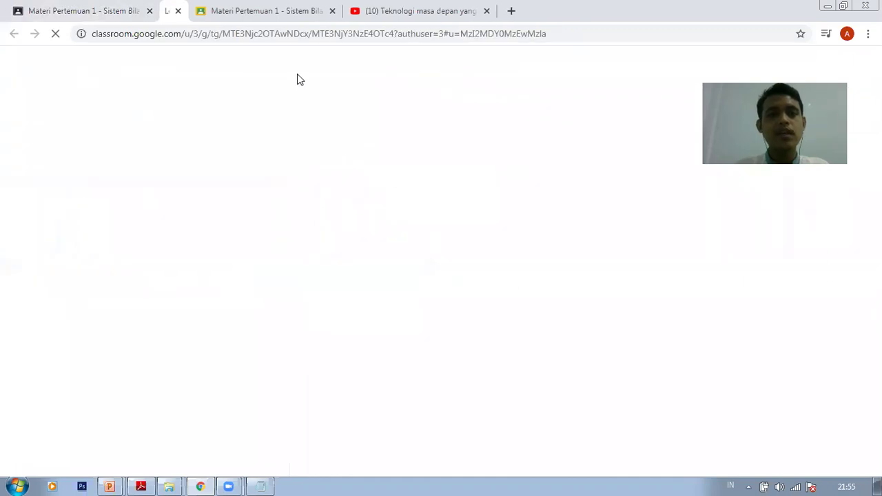
left_click(411, 10)
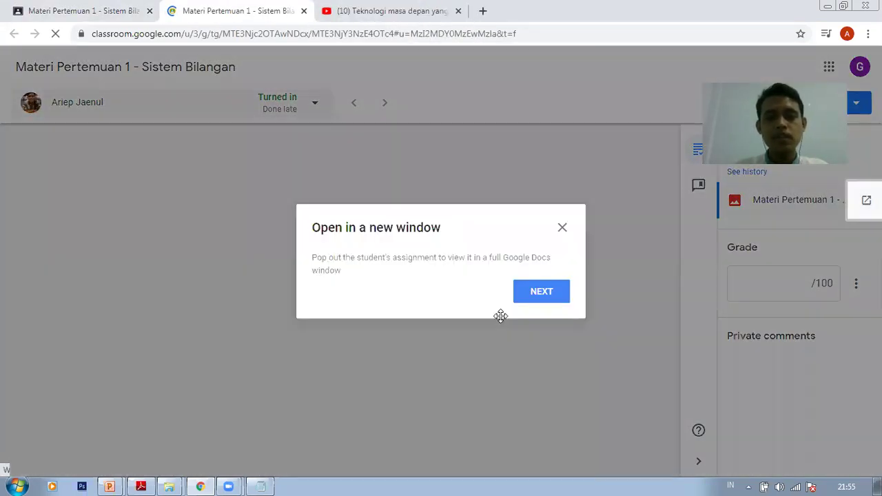
- Go through the remaining introductory grading tips and close them to view the student's submitted photo
left_click(553, 301)
left_click(538, 302)
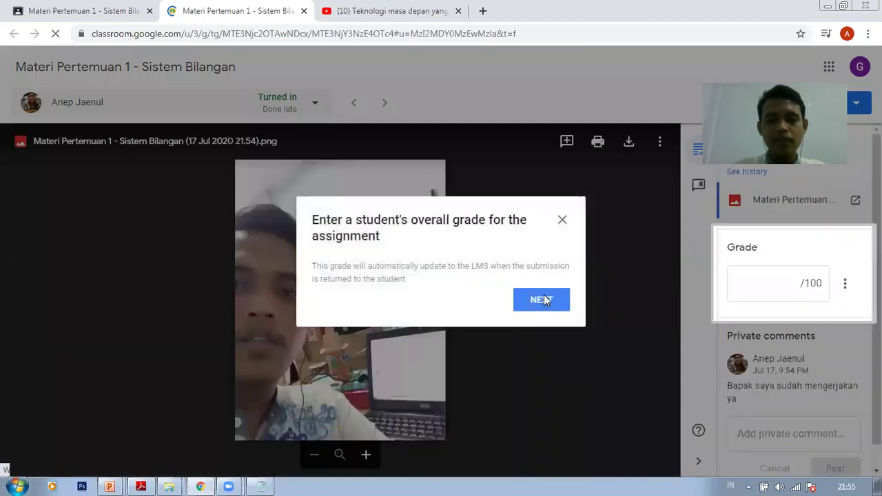
left_click(557, 309)
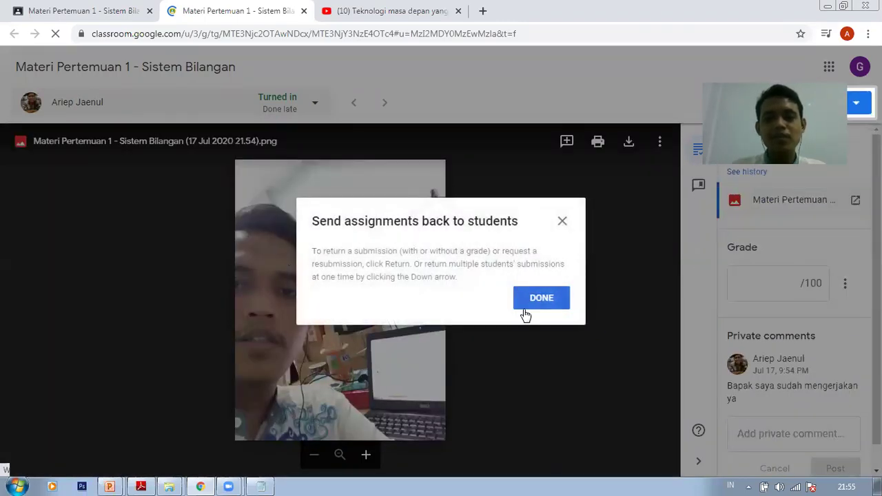
left_click(541, 297)
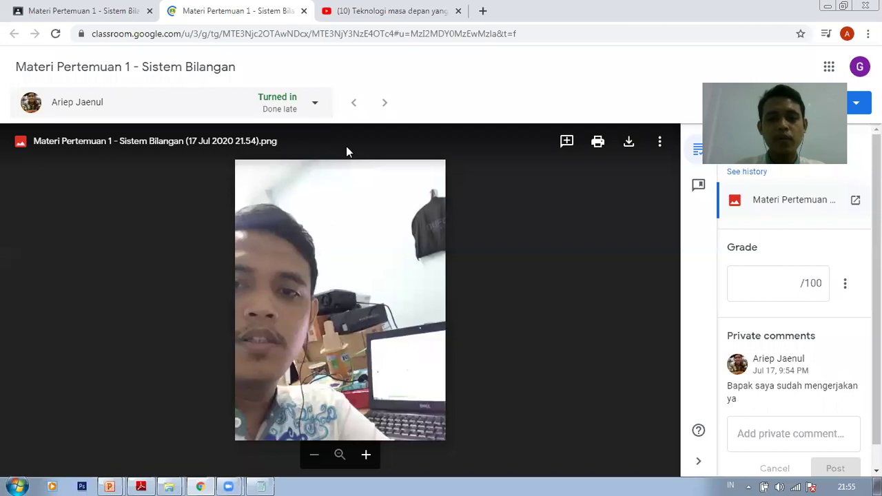
- Write the private comment "sangat baik" on the student's submission
left_click(775, 432)
type("Be")
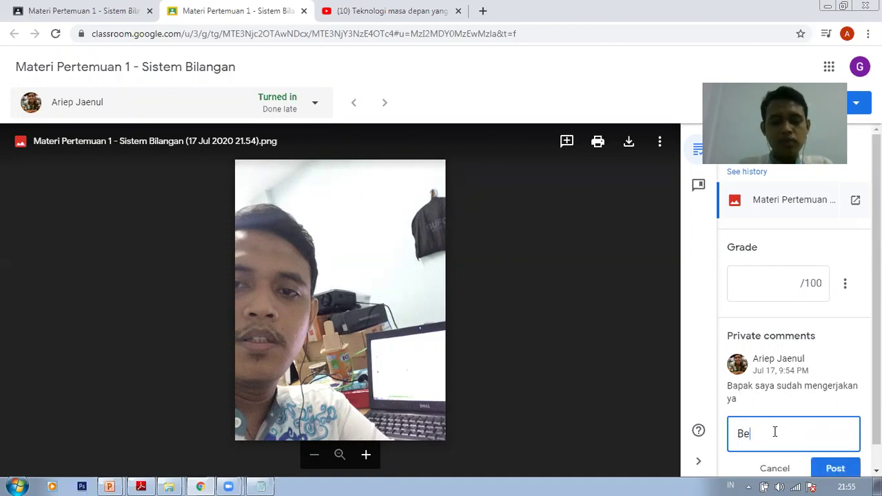
key("BackSpace")
type("sangat baik")
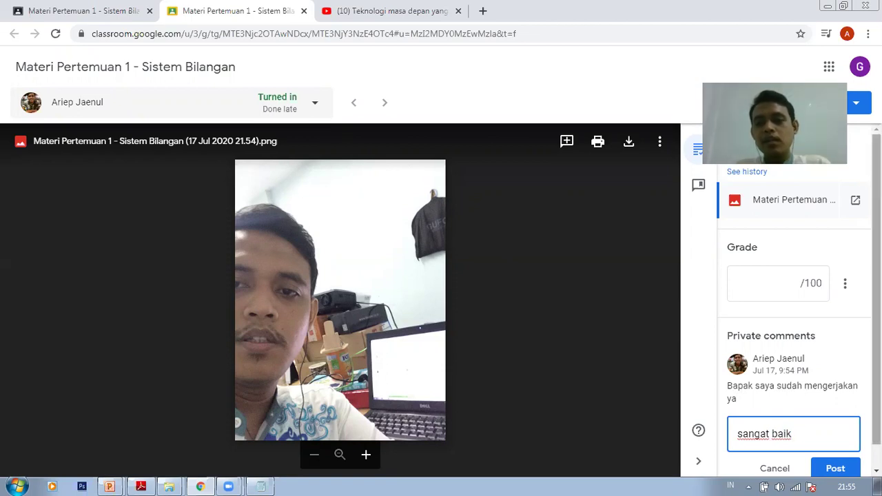
- Grade the submission 100 out of 100 and post the drafted private comment
left_click(764, 279)
type("100")
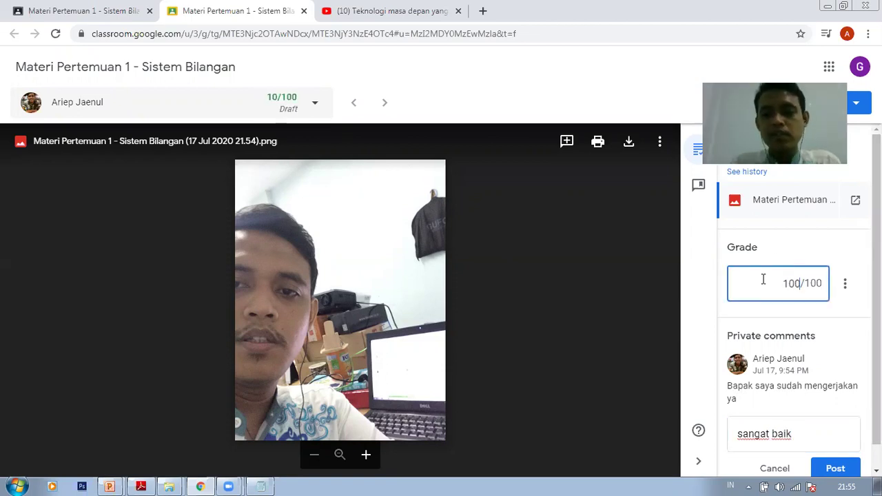
scroll(845, 419, "down", 1)
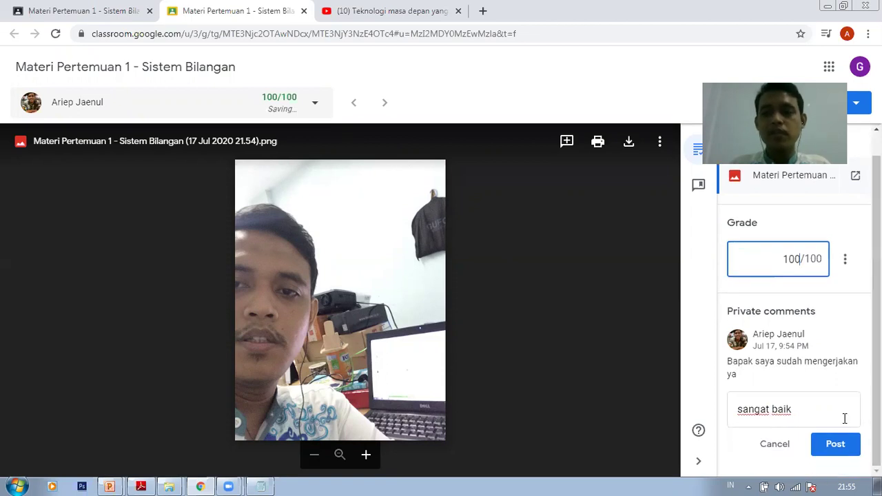
left_click(814, 217)
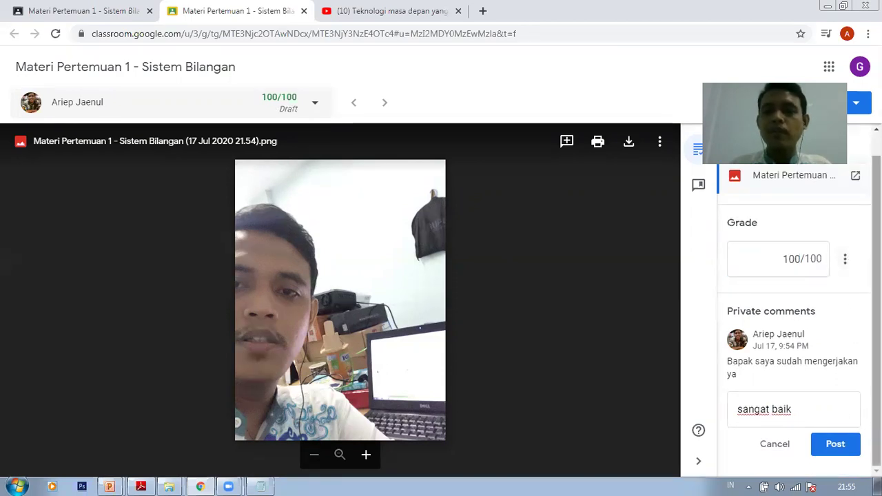
scroll(848, 407, "up", 1)
scroll(848, 407, "down", 1)
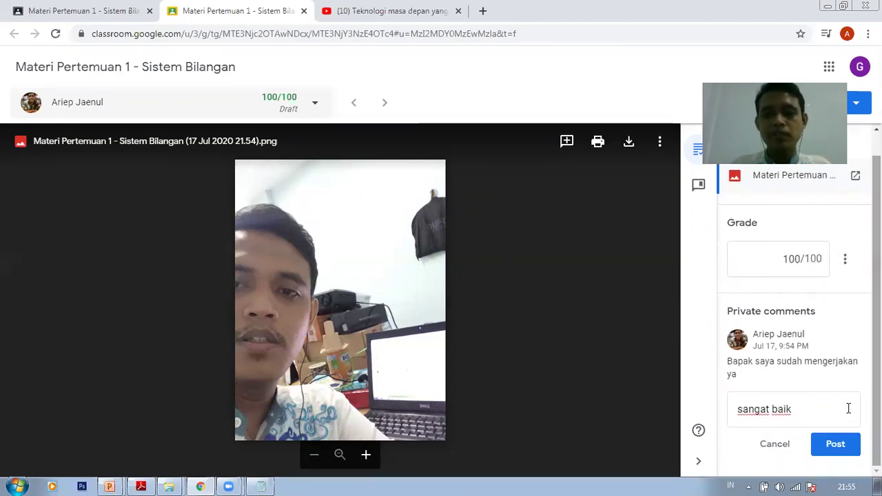
left_click(836, 444)
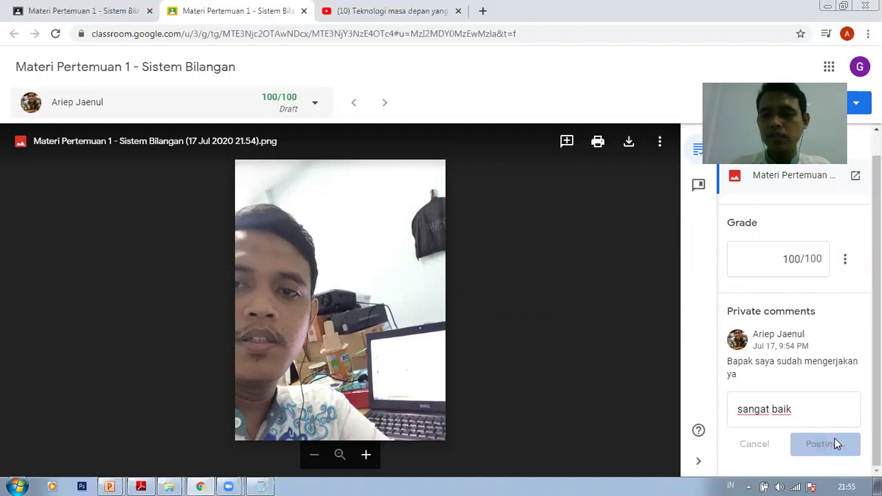
- Close the submission view, open the student's entry in the student work overview and enter the grade 100 there
left_click(304, 11)
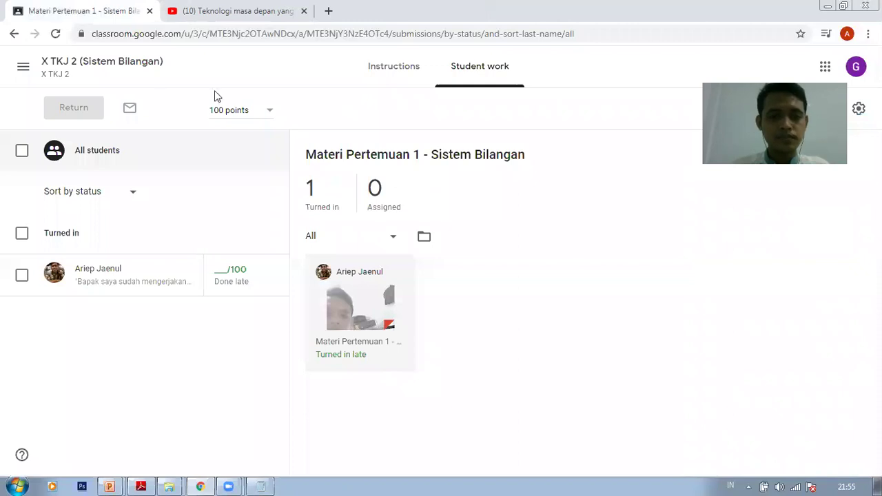
left_click(85, 270)
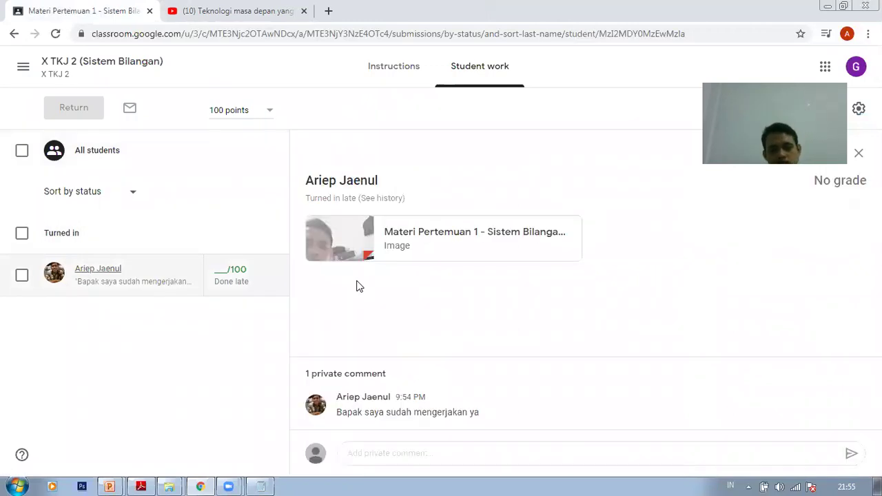
left_click(229, 271)
key("F1")
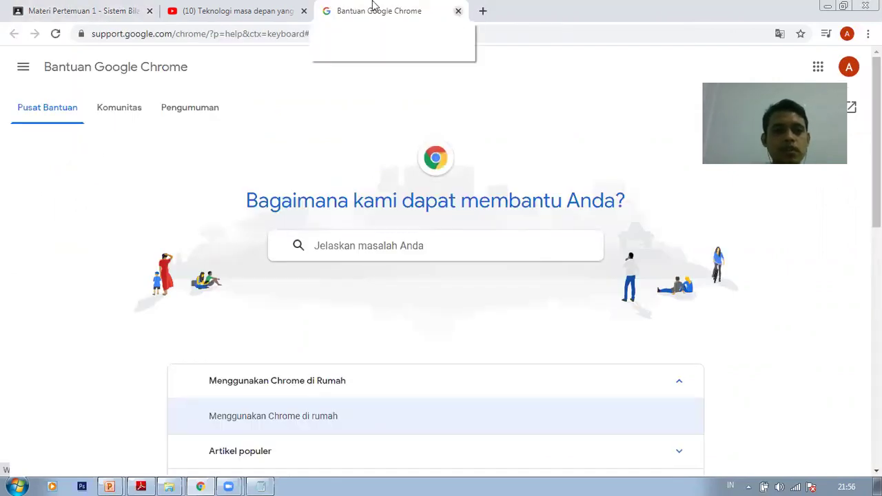
key("ctrl+w")
left_click(231, 269)
type("100")
left_click(235, 337)
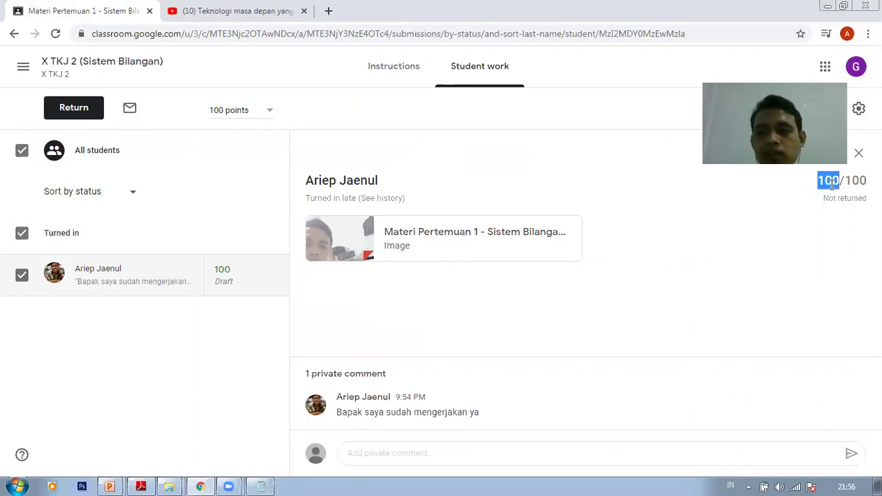
left_click(549, 274)
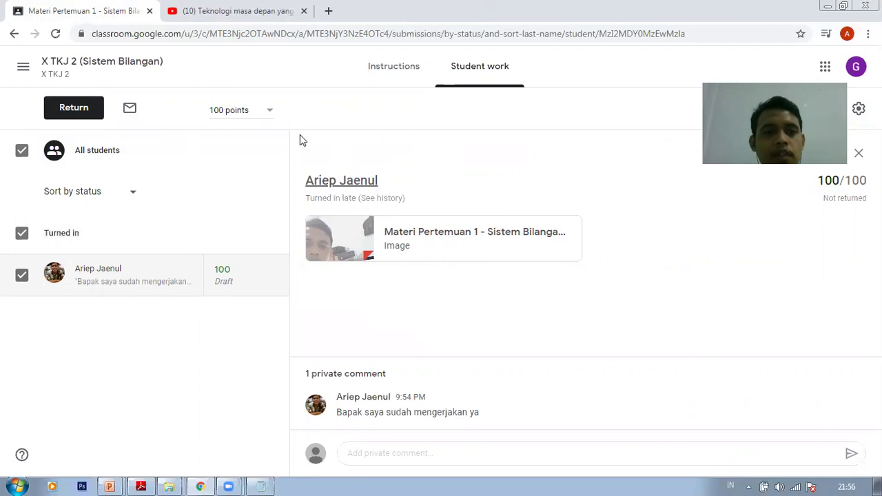
- Return to the X TKJ 2 (Sistem Bilangan) class stream and look over its posts and upcoming work
left_click(89, 76)
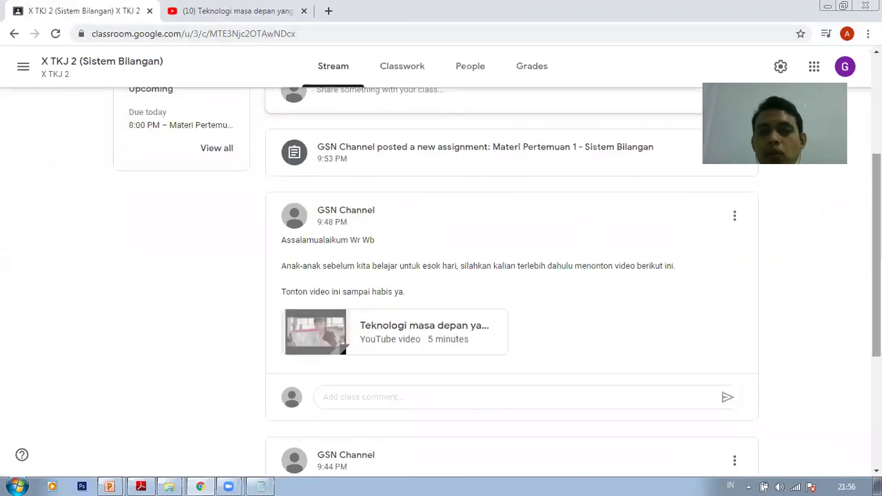
scroll(442, 275, "up", 3)
scroll(441, 276, "down", 1)
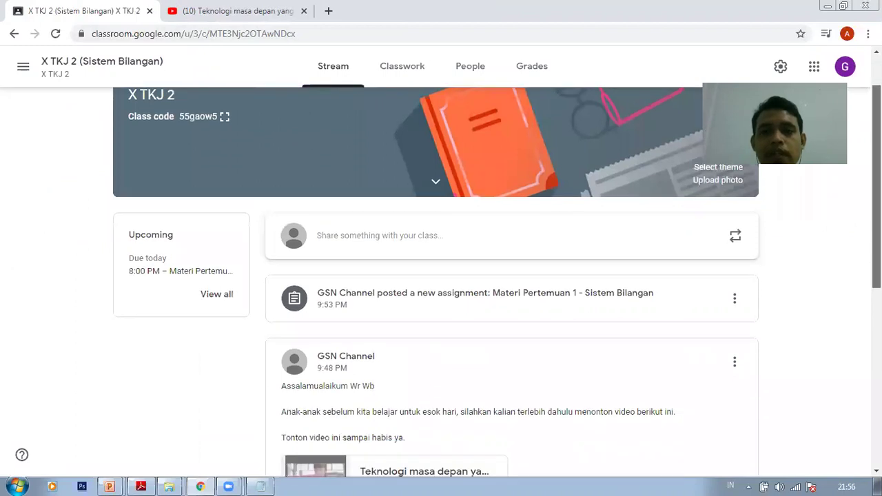
scroll(441, 276, "down", 1)
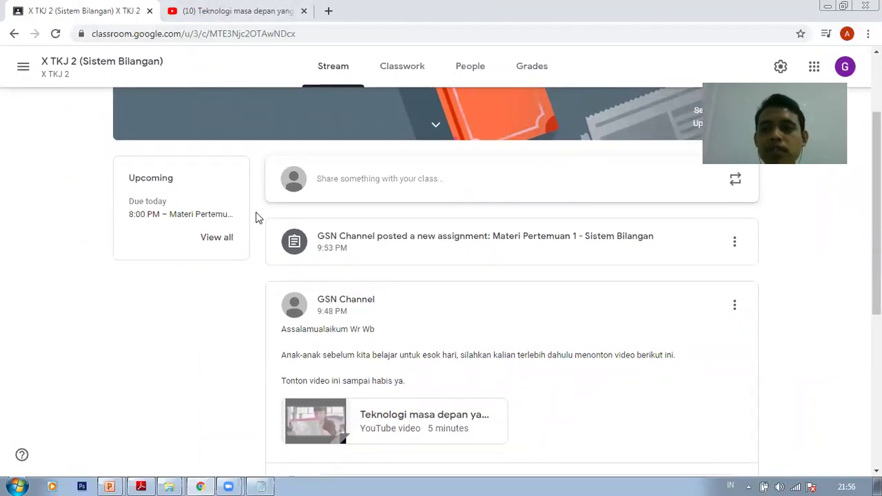
- Search for "google forms" in a new browser tab and open Google Formulir for personal use
left_click(328, 11)
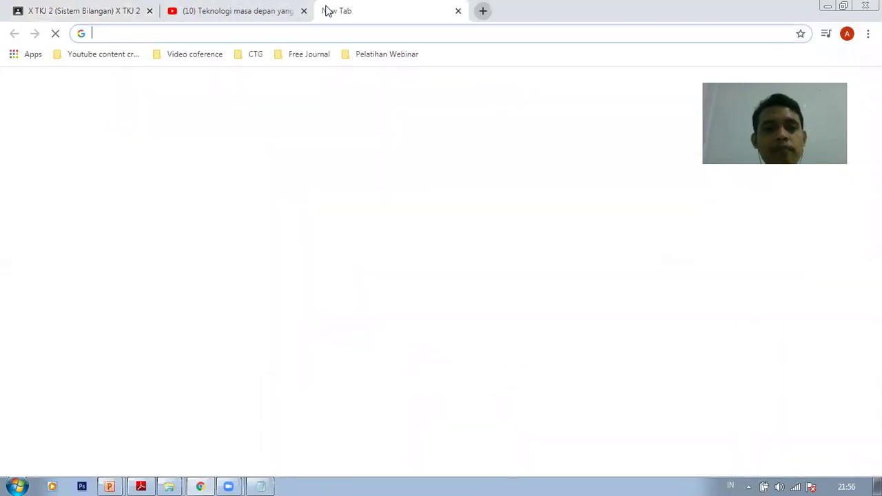
type("google ")
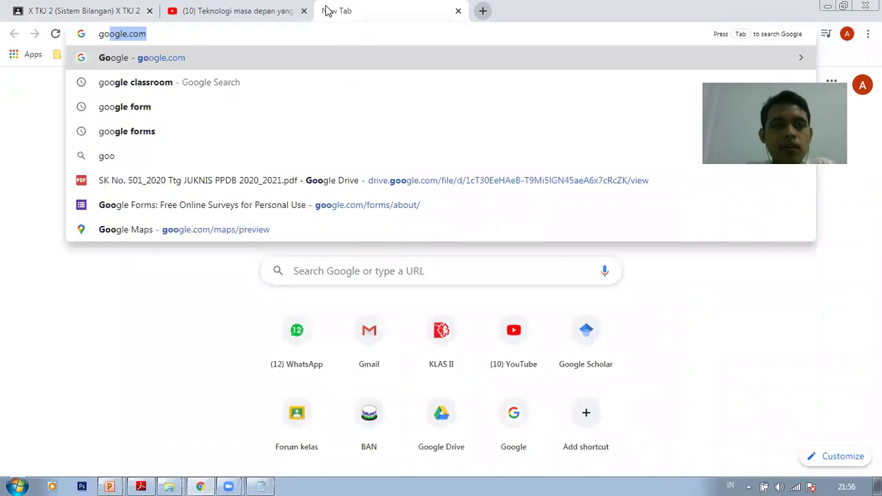
type("forms")
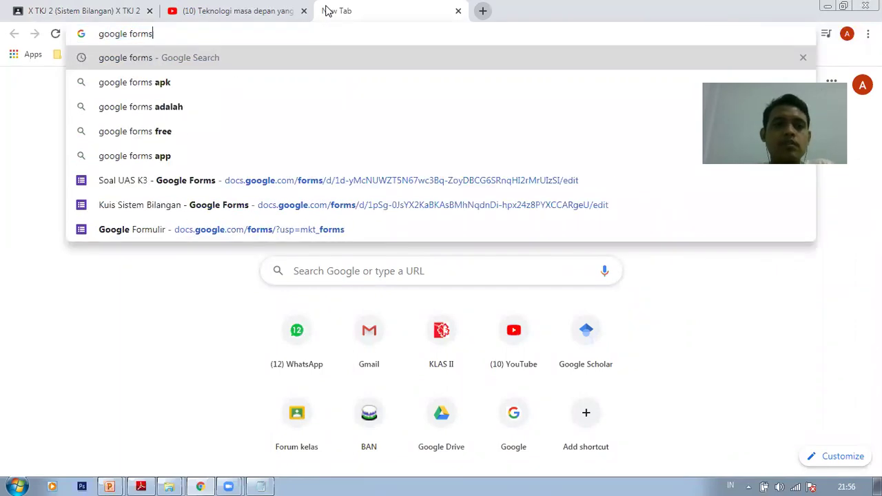
key("Return")
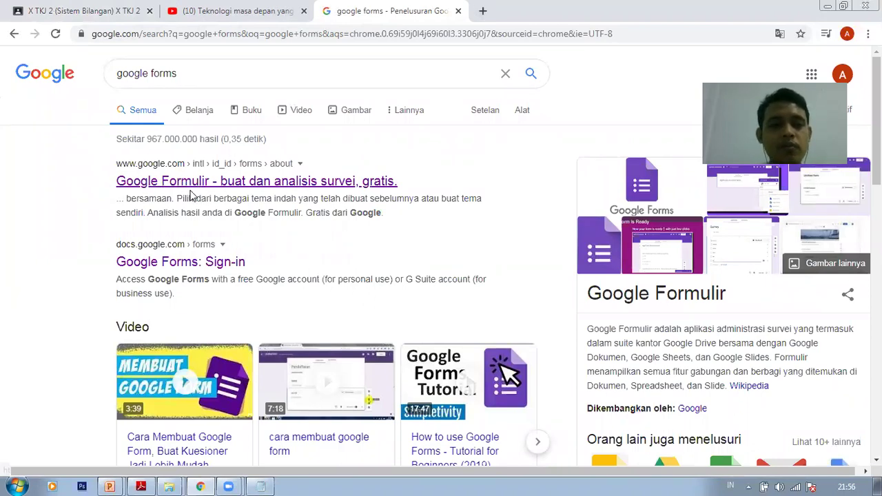
left_click(222, 182)
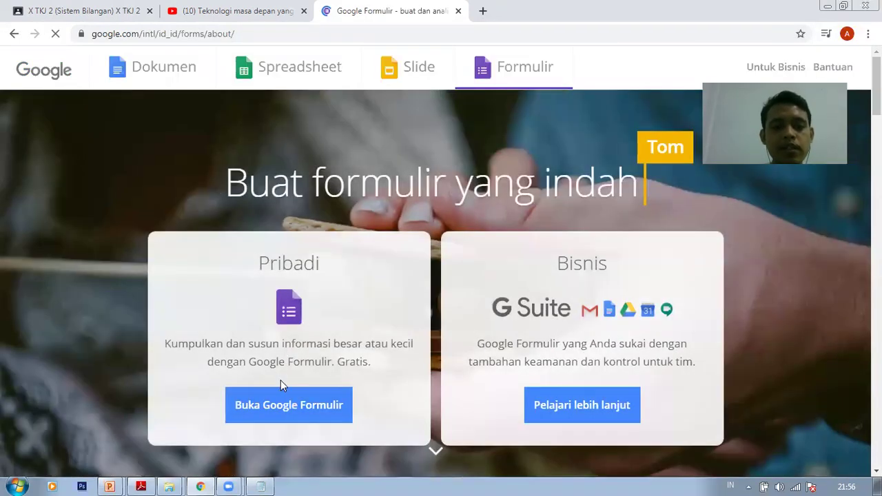
left_click(281, 402)
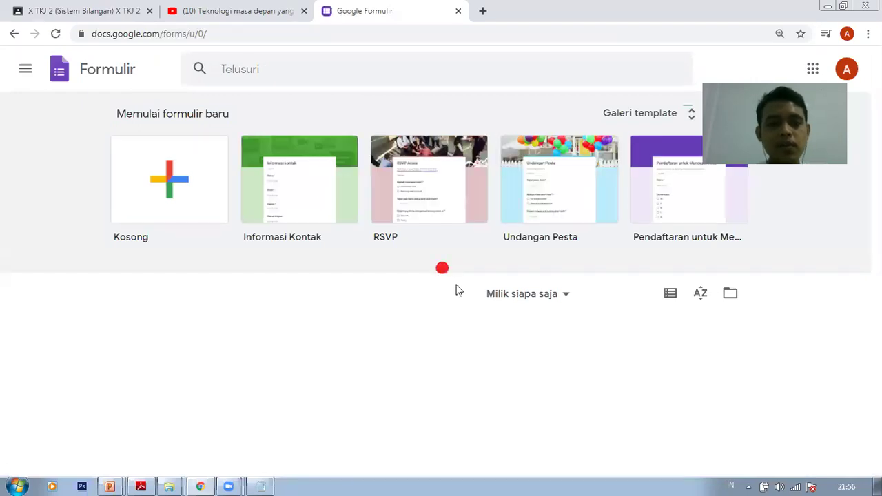
- Create a blank form titled "Kuis Sistem Bilangan" and apply the same title as its file name
left_click(187, 197)
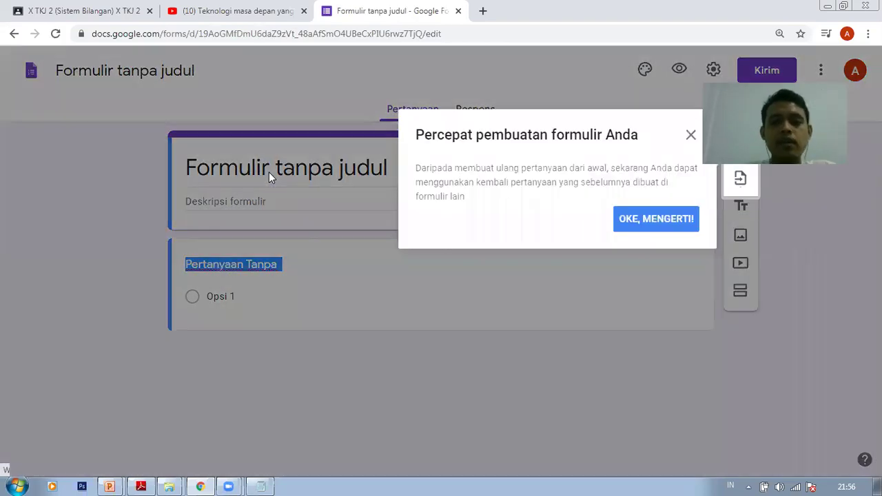
left_click(626, 220)
left_click(366, 170)
type("Kui")
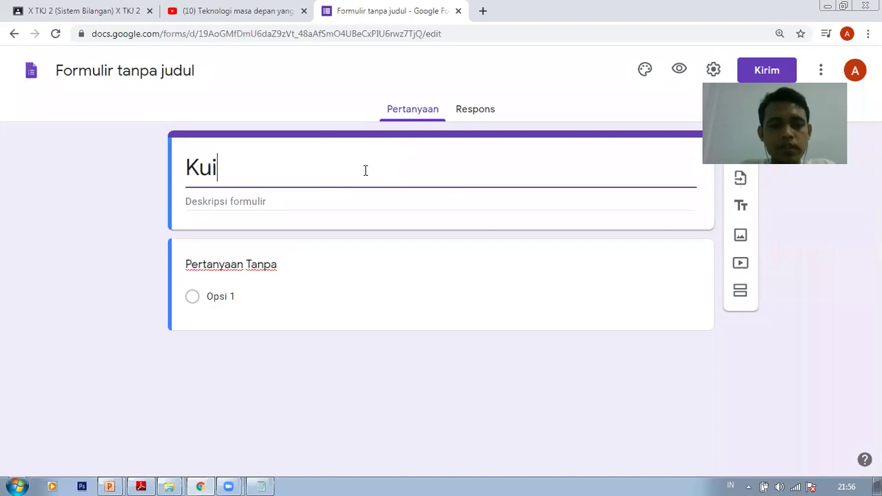
type("s Sistem Bi")
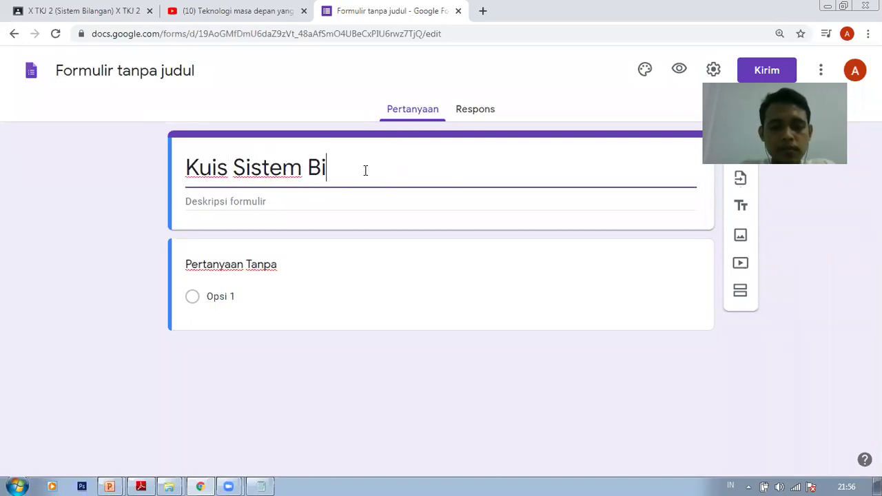
type("langan")
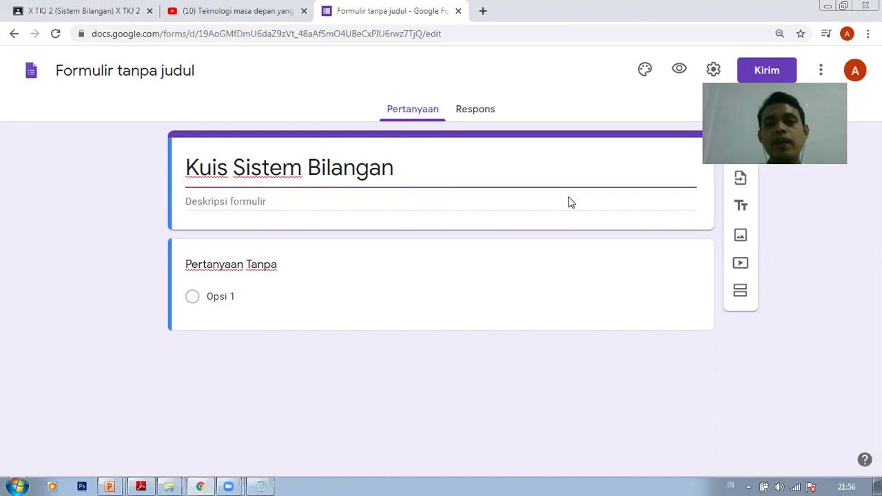
left_click(807, 221)
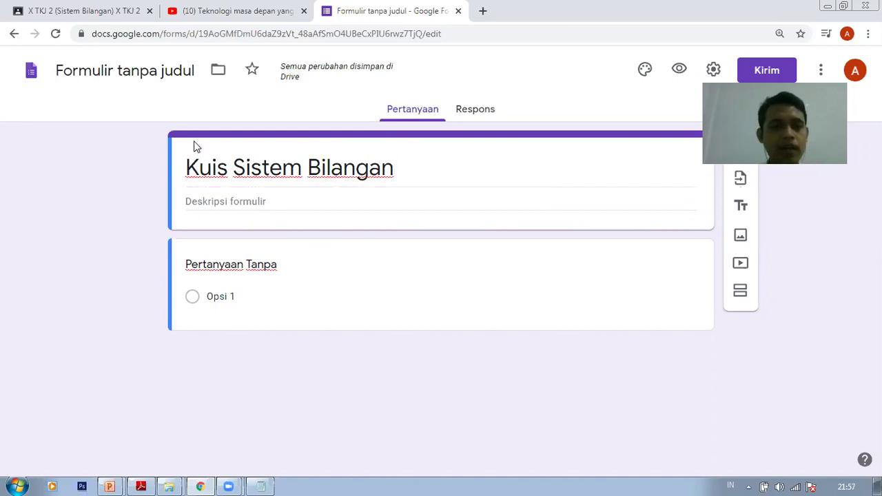
left_click(140, 79)
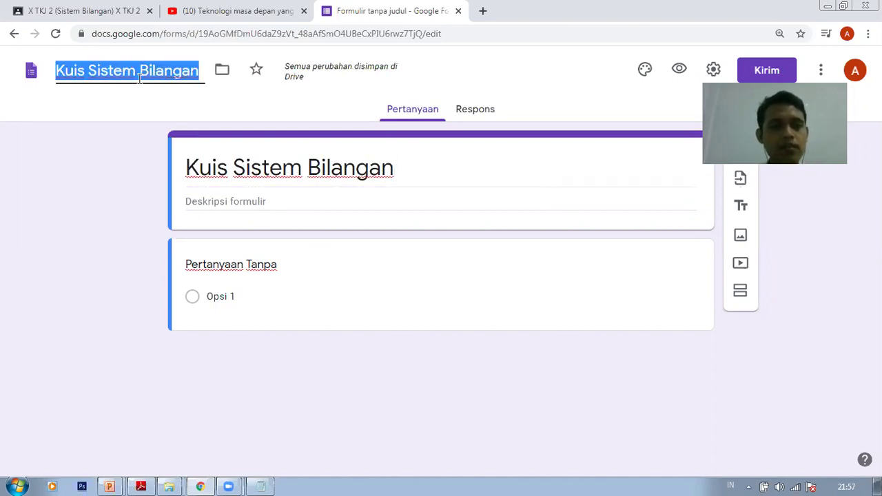
left_click(124, 181)
- Enter the form description "Silahkan isi identitas diri kalian sebelum mengerjakan kuis berikut ini."
left_click(239, 202)
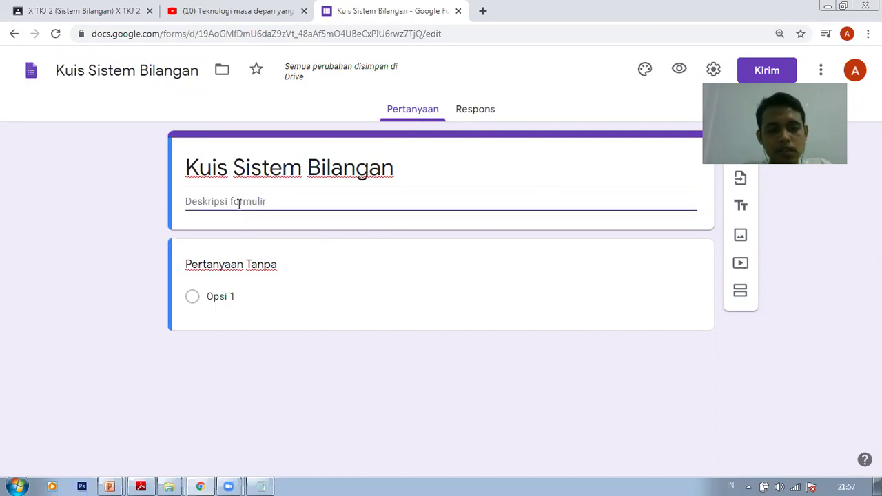
type("Silahkan is")
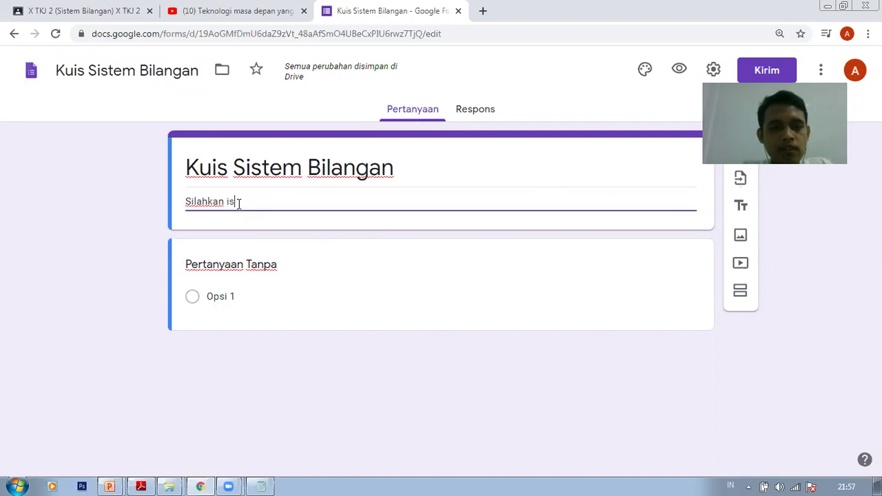
type("i identitas diri kalian sebelum ")
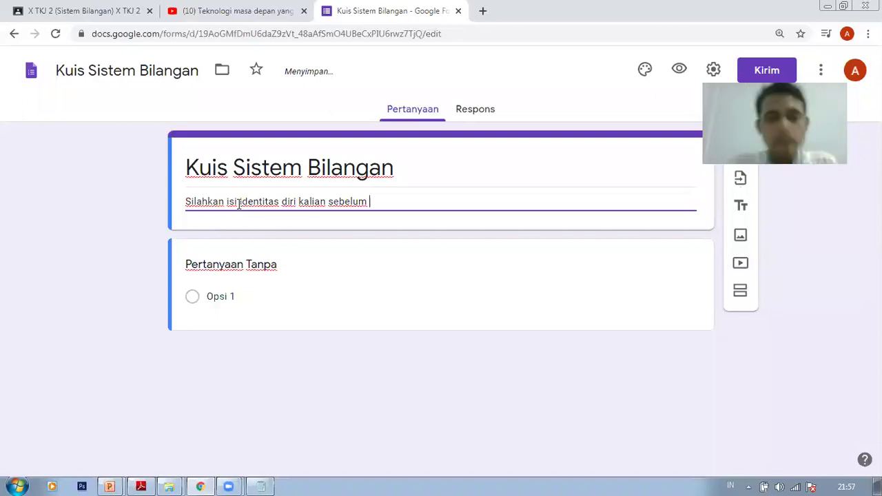
type("mengerjakan kuis berikut ini.")
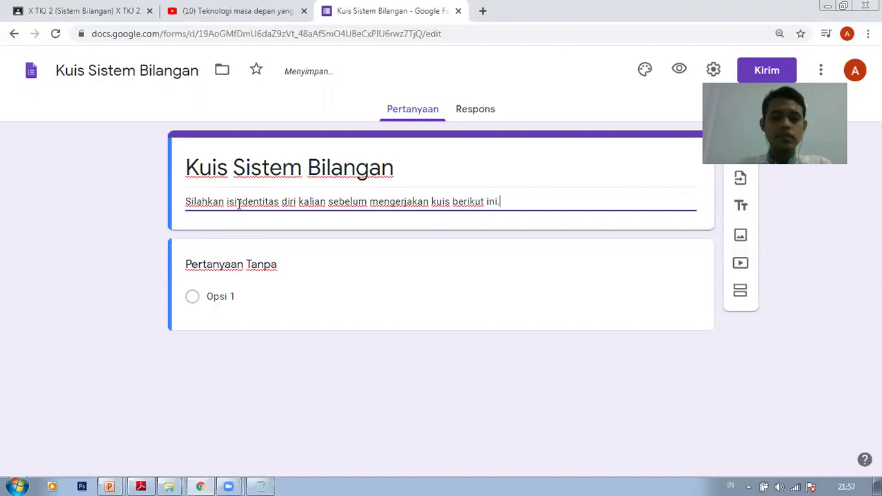
- Title the first question "Nama Lengkap" and make it a required short-answer question
left_click(225, 281)
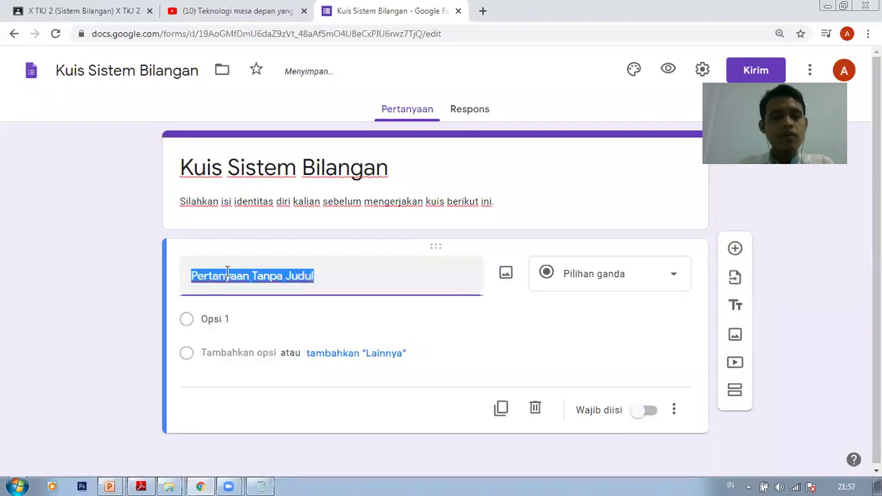
type("nam")
key("BackSpace")
key("BackSpace")
key("BackSpace")
type("Nama Lengkap")
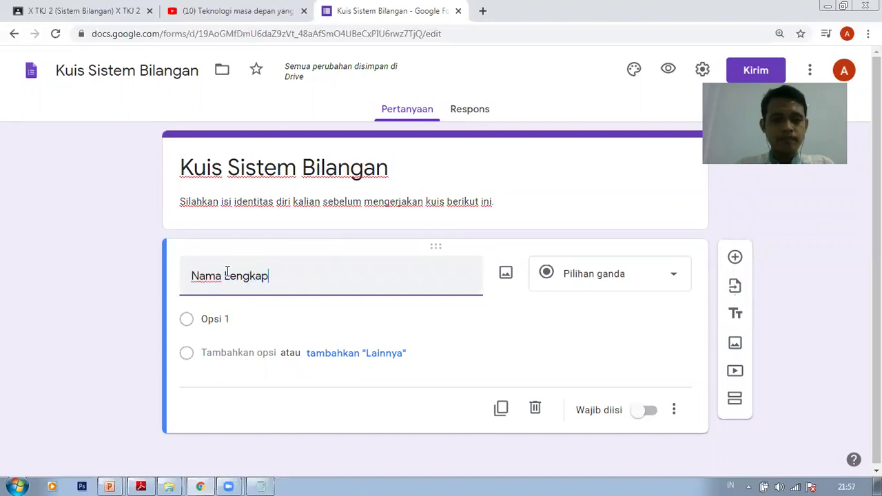
left_click(654, 387)
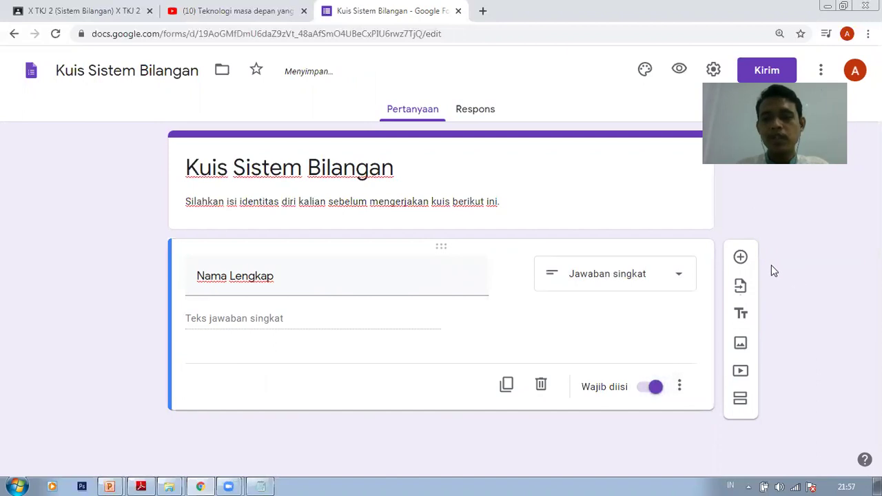
- Add a required short-answer question titled "NIS" below the full-name question
left_click(741, 257)
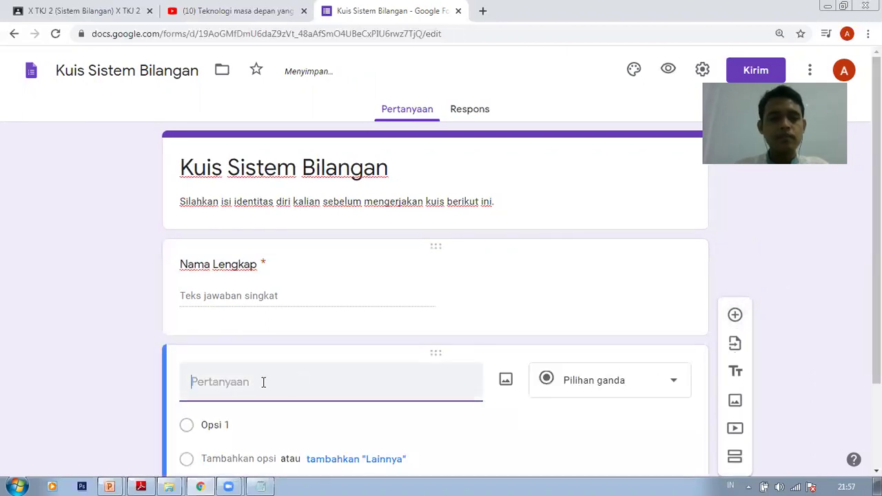
type("NIS")
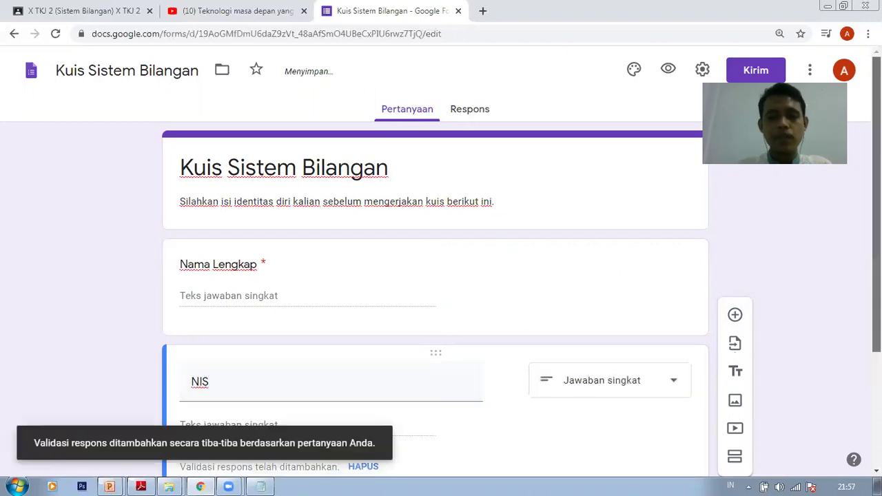
left_click(642, 413)
- Add a required short-answer question titled "Nama Ibu Kandung" below the NIS question
left_click(735, 197)
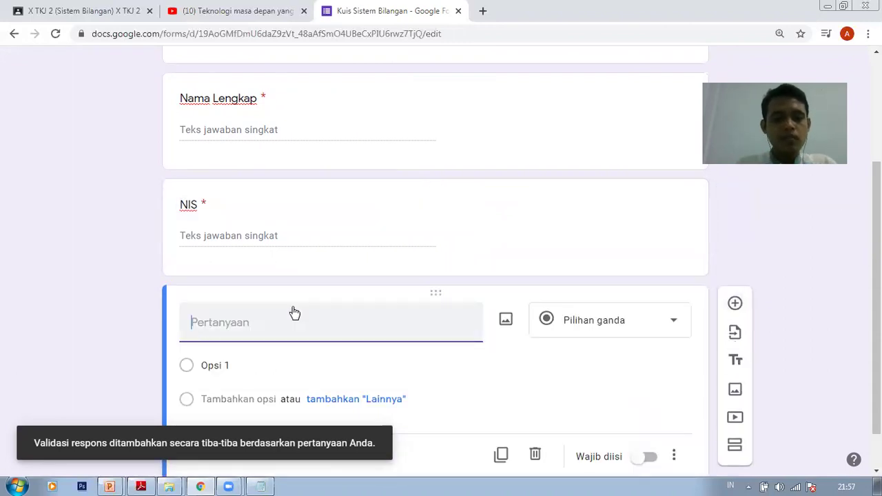
type("Nama Ib")
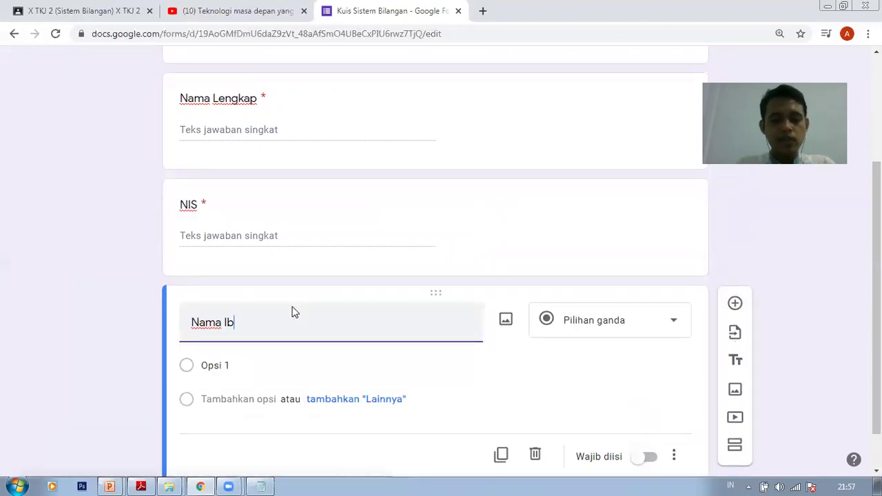
type("u Kandung")
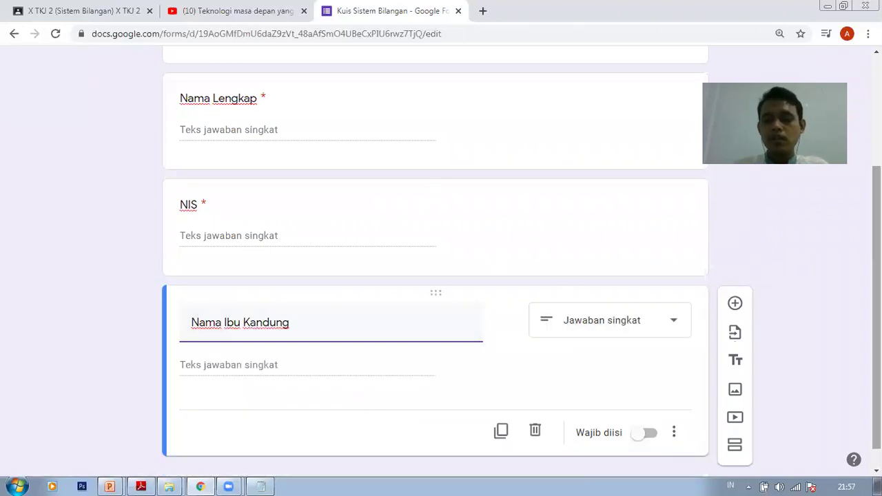
scroll(802, 321, "down", 1)
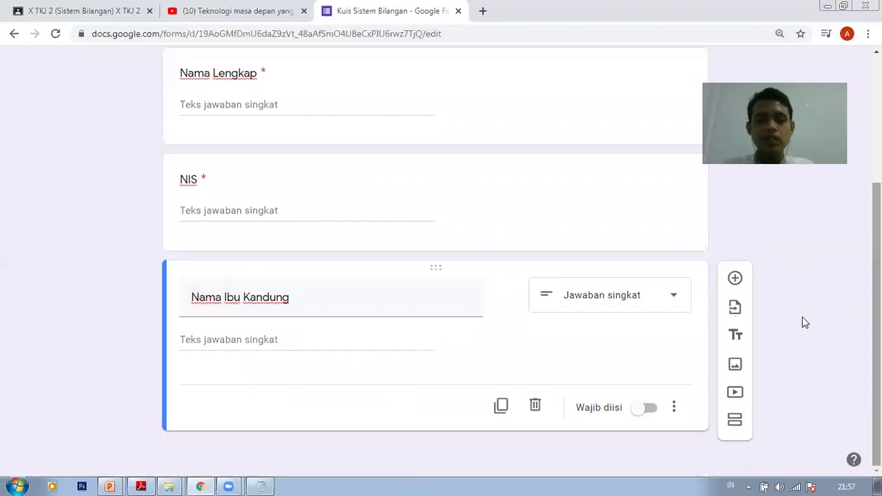
left_click(640, 408)
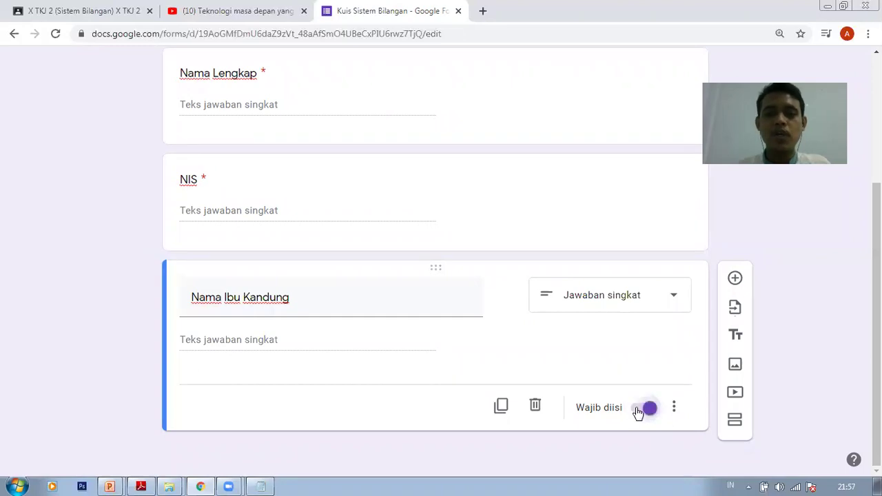
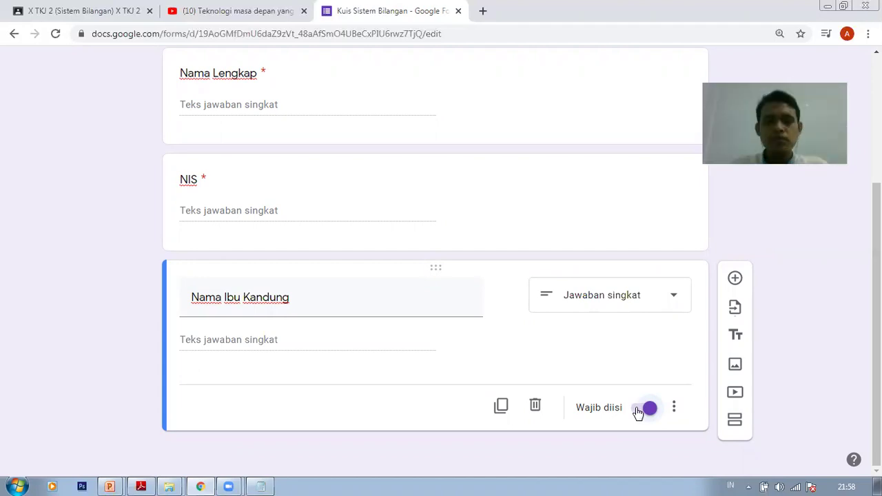
- Check the three identity questions and add a new section after them
scroll(520, 214, "up", 1)
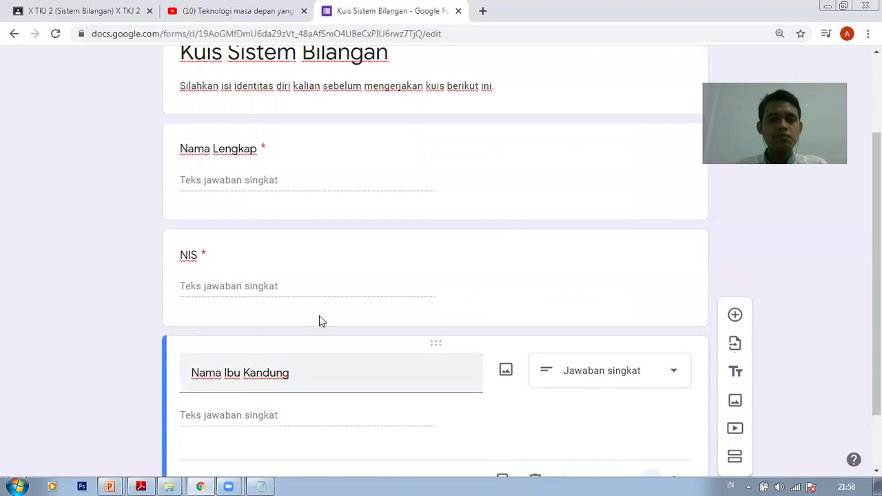
scroll(877, 275, "up", 1)
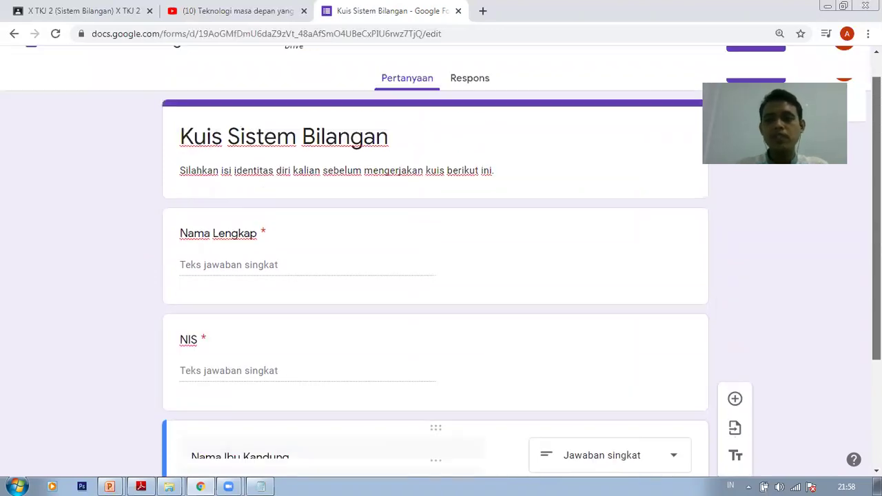
scroll(436, 275, "down", 1)
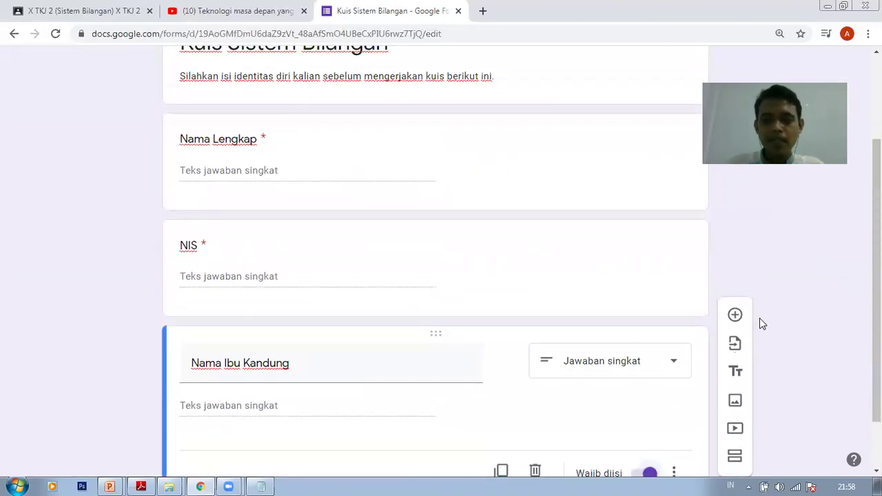
scroll(827, 387, "up", 1)
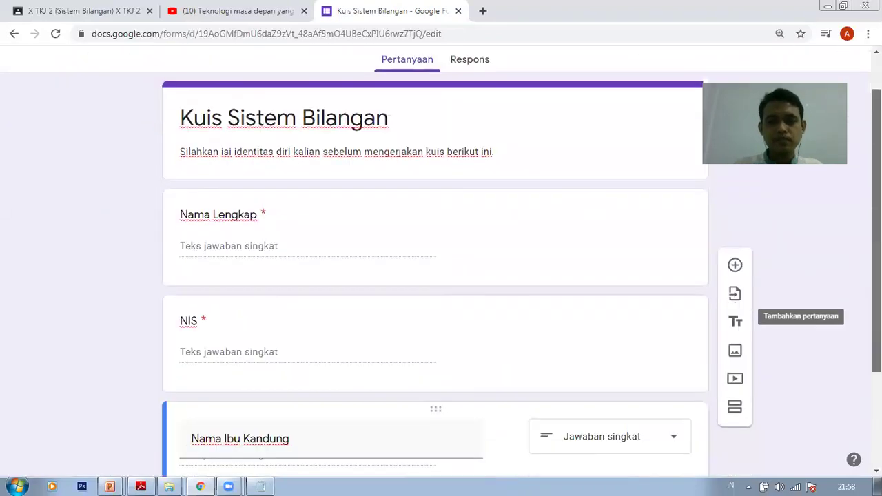
scroll(835, 448, "down", 2)
triple_click(285, 303)
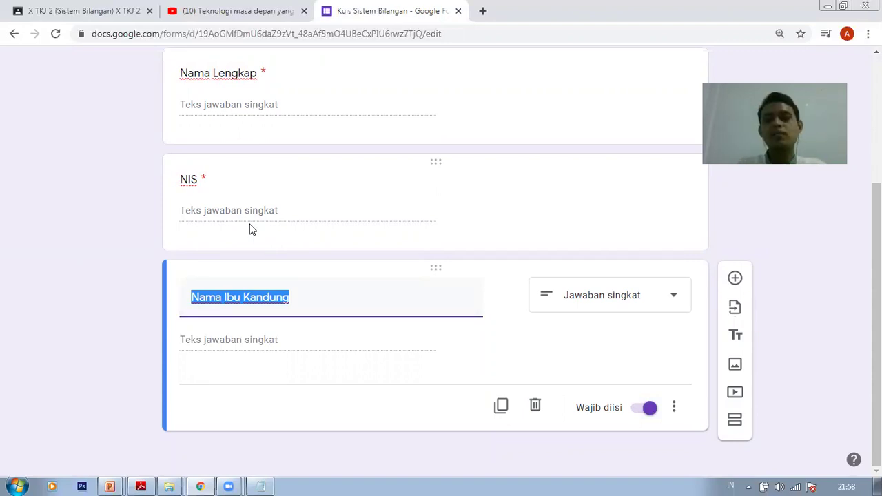
left_click(736, 421)
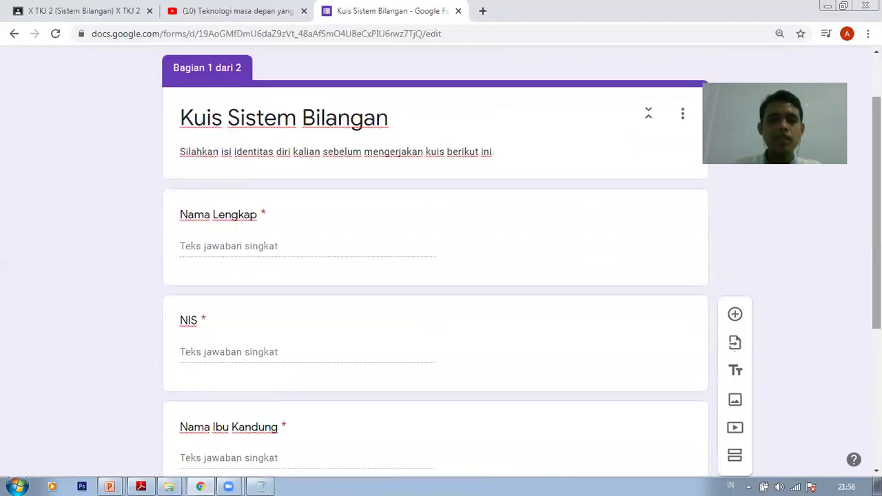
left_click(735, 456)
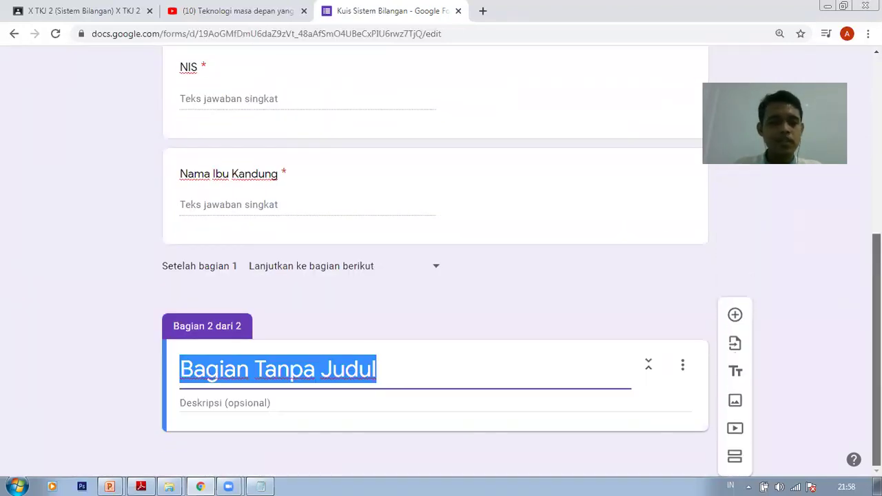
- Add a multiple-choice question to section 2 with the text "Bilangan biner merupakan bilangan basis ....."
left_click(735, 316)
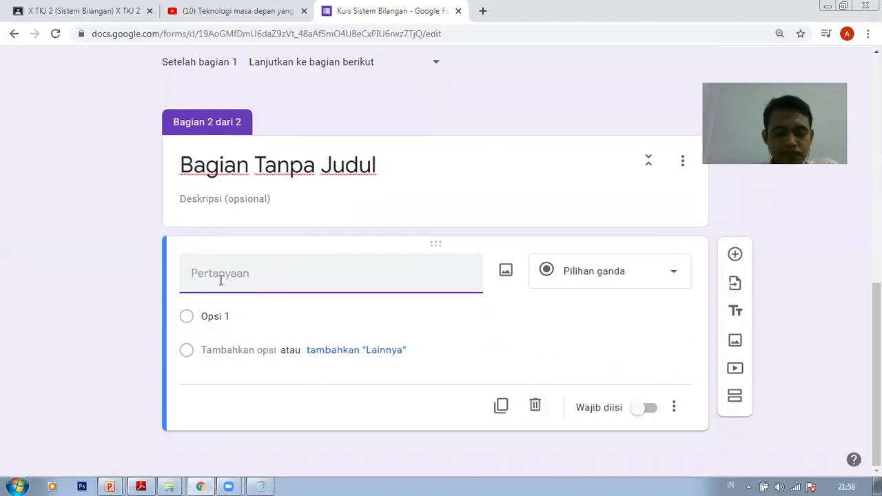
type("Bilk")
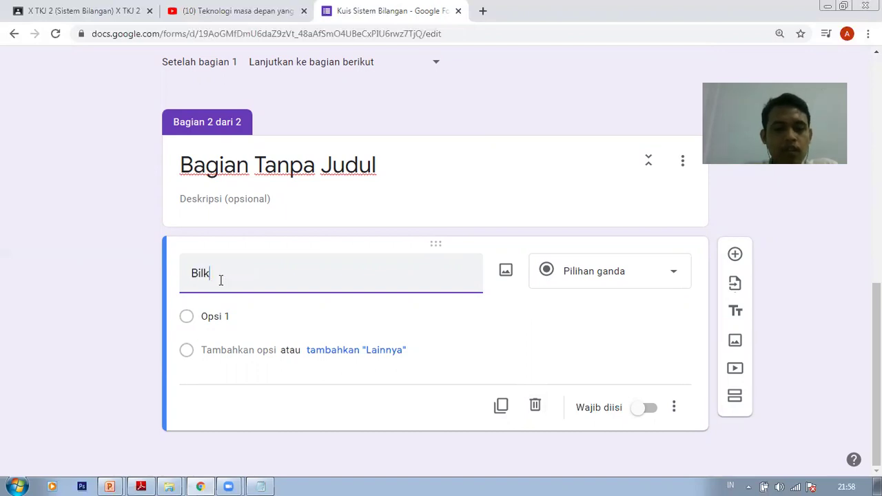
key("BackSpace")
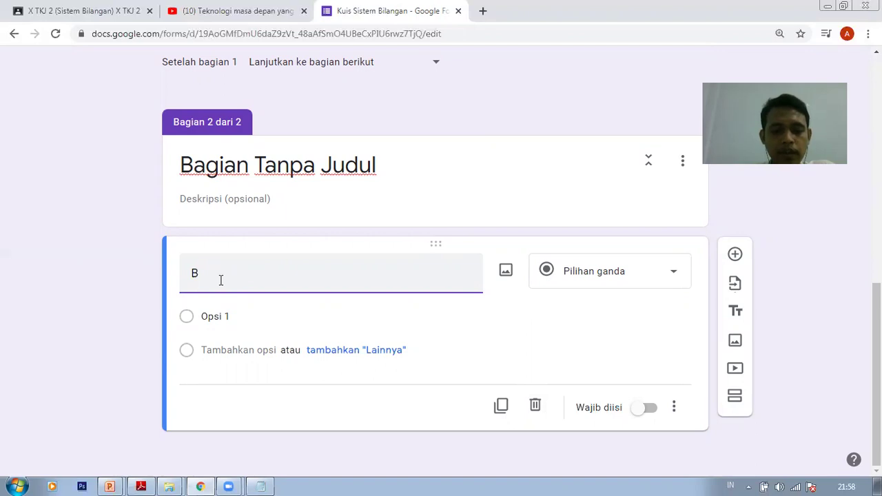
type("ilangan biner meru")
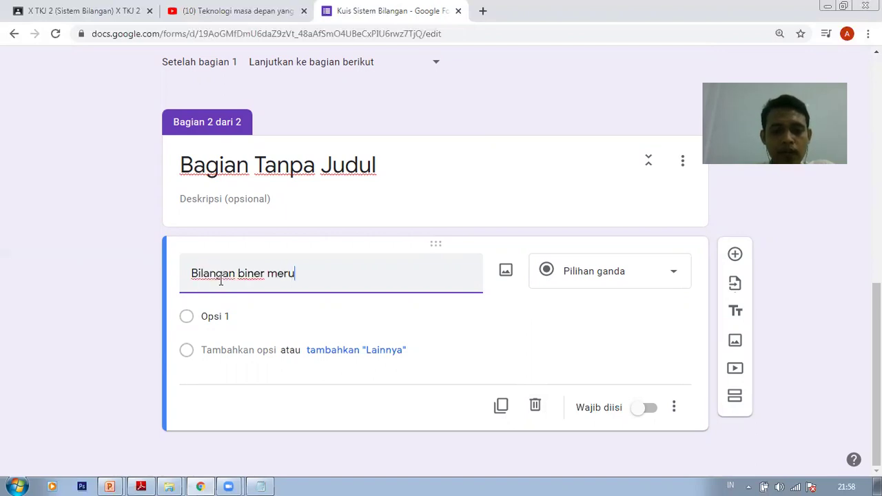
type("pakan bilangan basis .....")
- Give the binary number question the answer options 1, 2, 8 and 10, and make it required
left_click(244, 315)
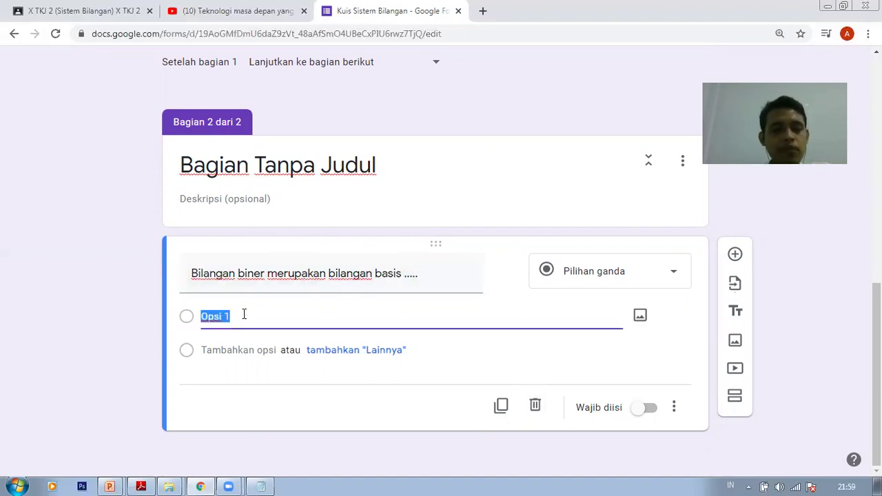
type("1")
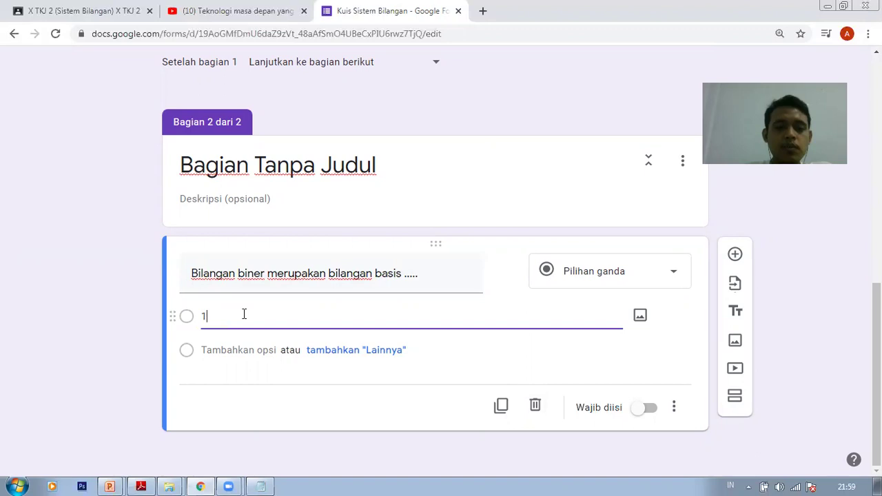
left_click(232, 358)
type("2")
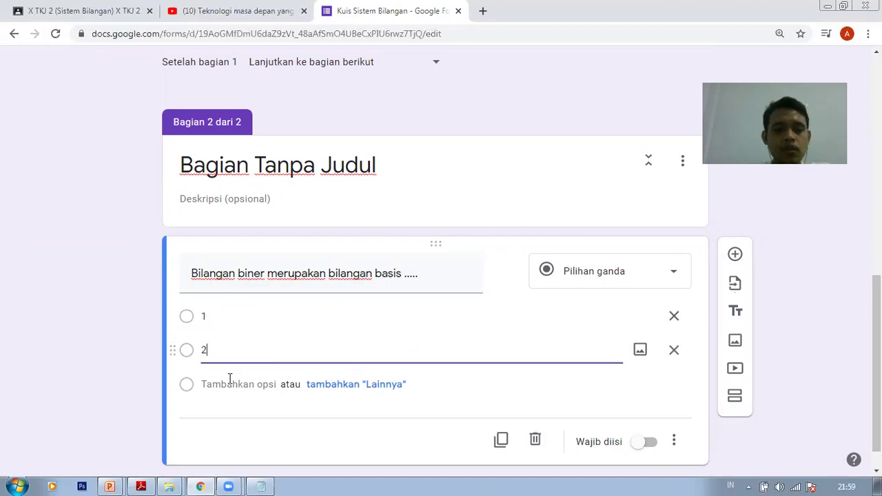
left_click(230, 381)
type("8")
left_click(217, 419)
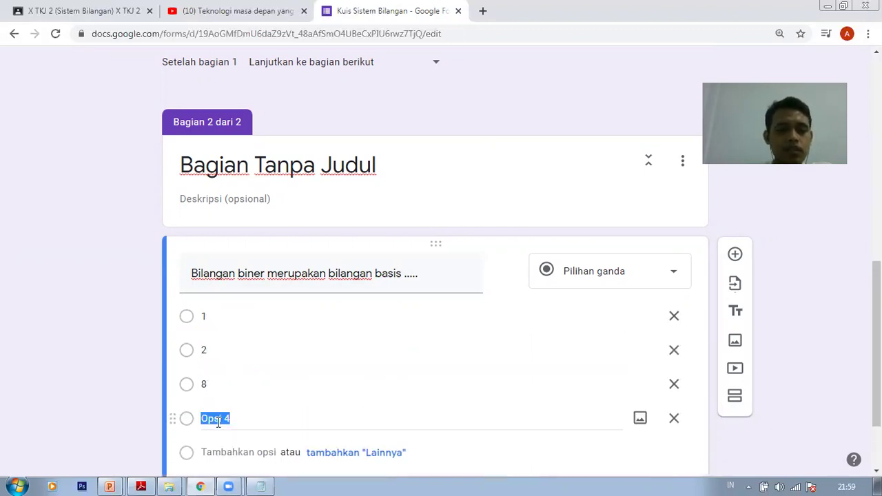
type("10")
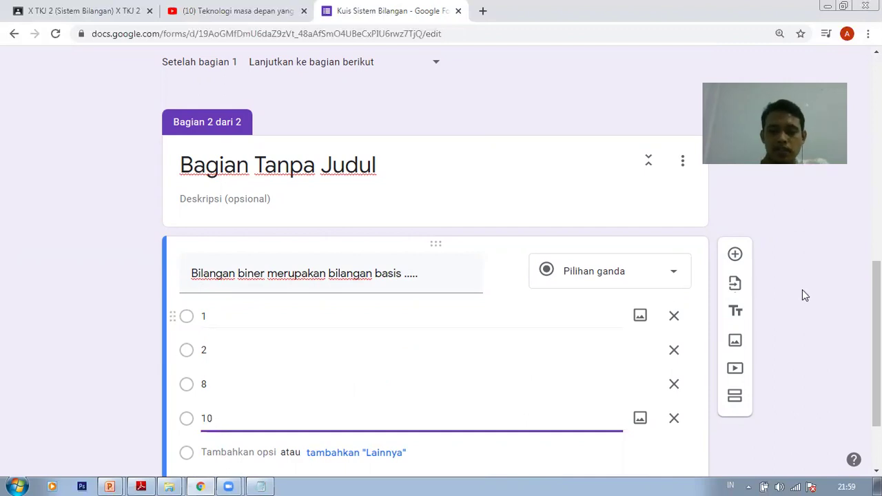
scroll(635, 431, "down", 3)
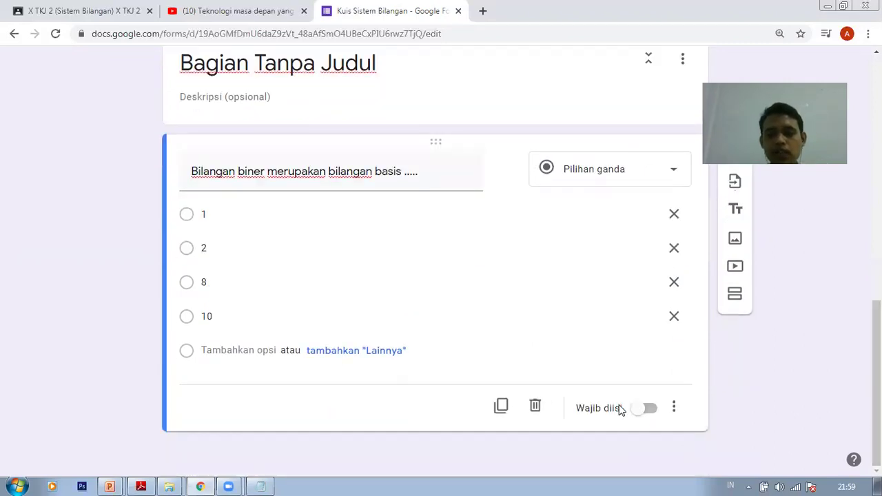
left_click(638, 409)
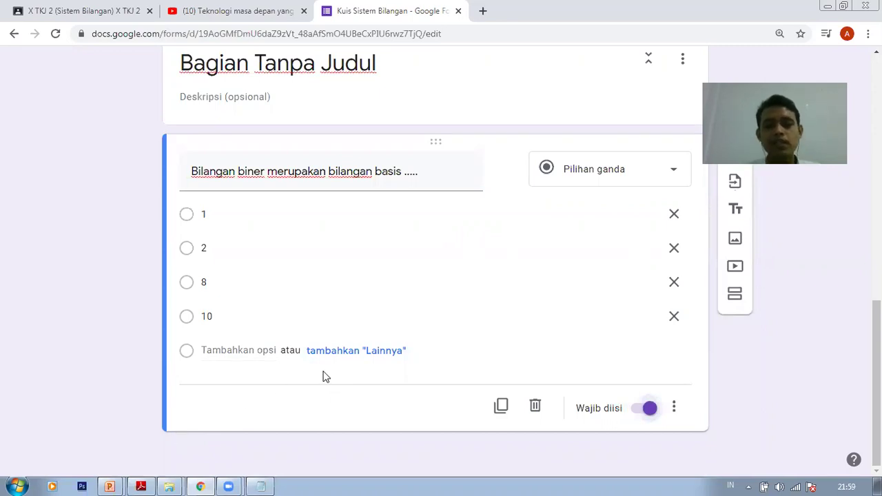
- Turn the form into a quiz in its settings with "Jadikan ini sebagai kuis"
left_click_drag(877, 383, 877, 138)
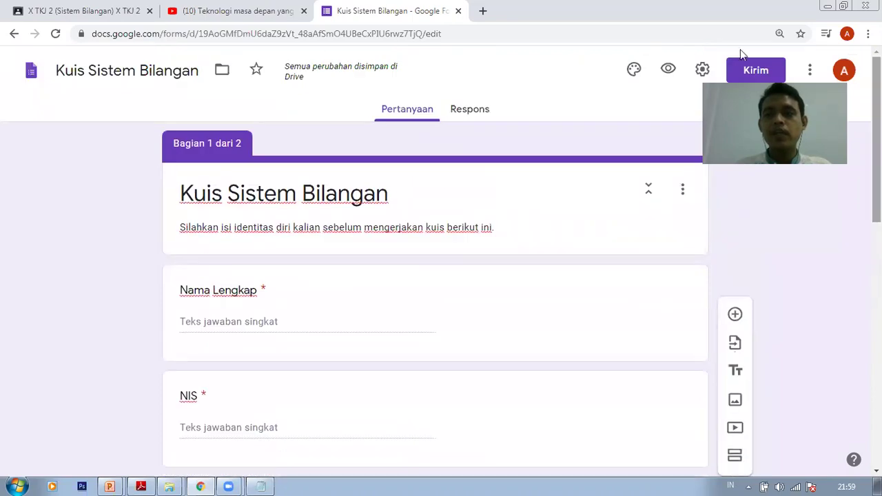
left_click(703, 70)
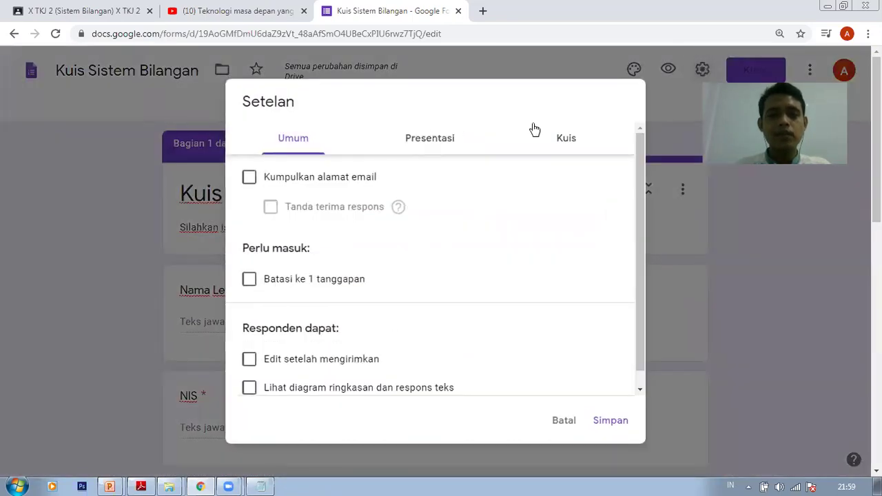
left_click(585, 139)
left_click(255, 175)
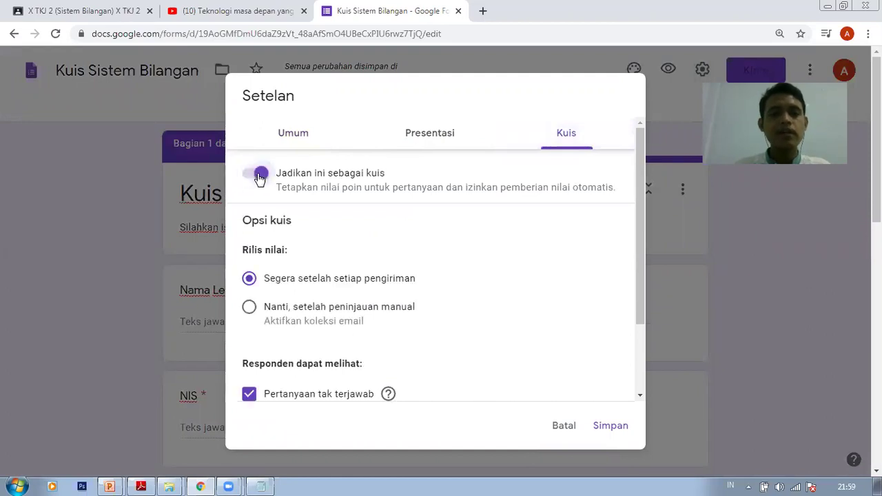
- Stop respondents from seeing missed questions, correct answers and point values in the quiz options
left_click_drag(638, 228, 634, 353)
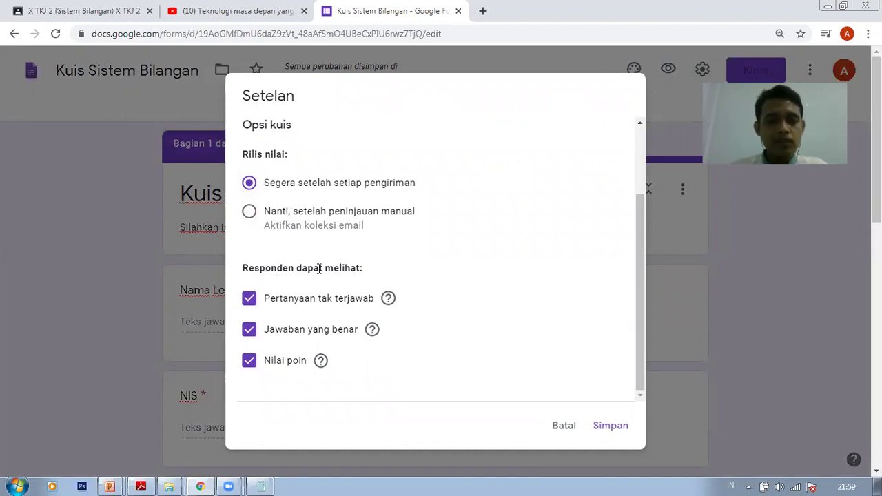
left_click(248, 299)
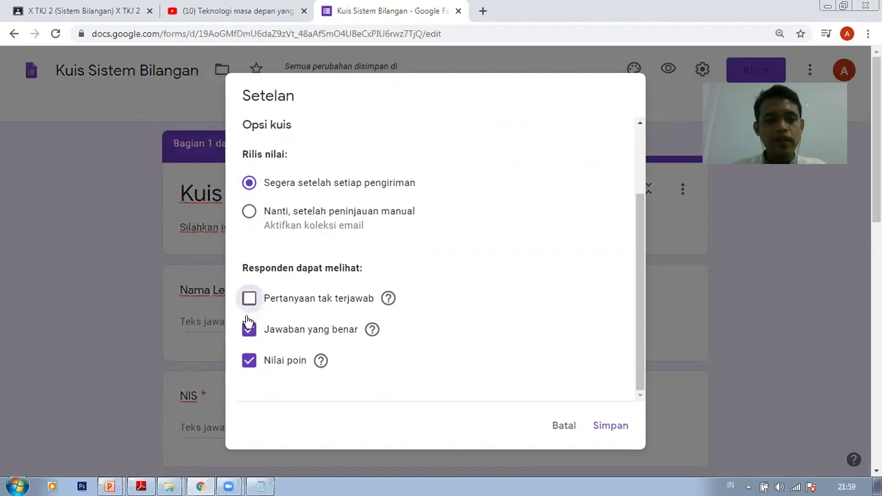
left_click(249, 330)
left_click(249, 361)
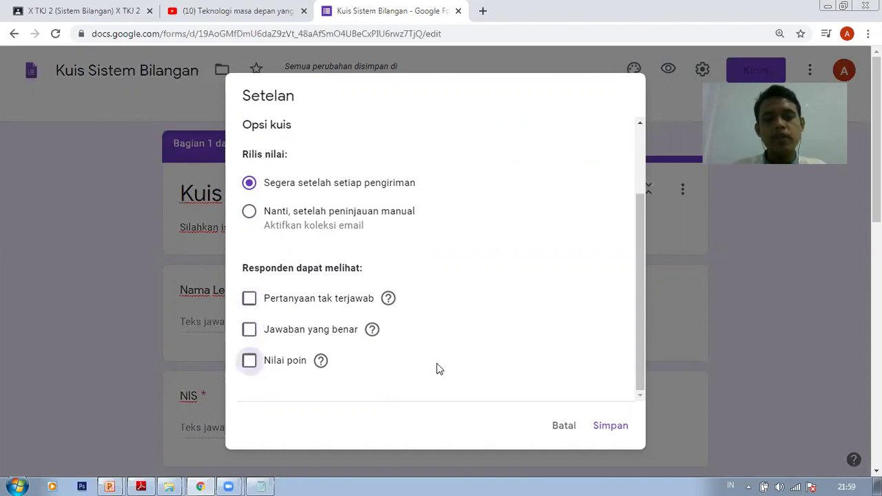
- Limit the form to 1 response per person, leave e-mail collection off, and save the settings
left_click_drag(640, 265, 502, 144)
left_click(324, 141)
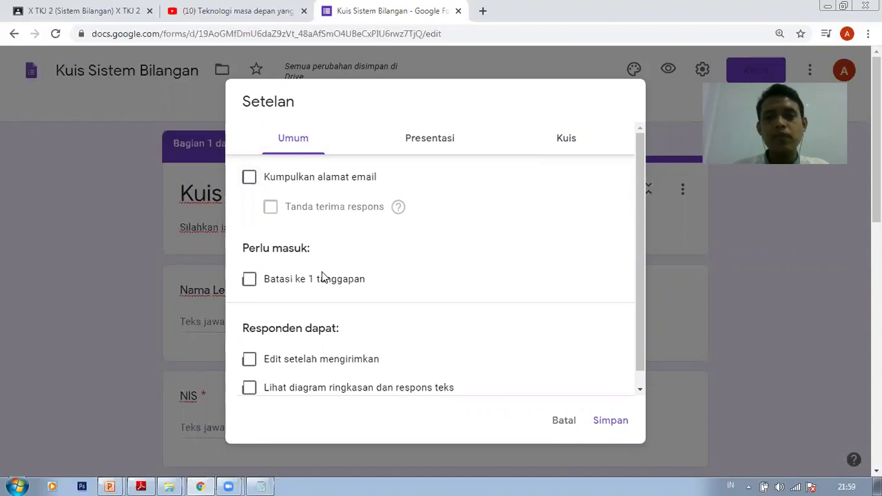
left_click(246, 282)
left_click(262, 182)
left_click(263, 181)
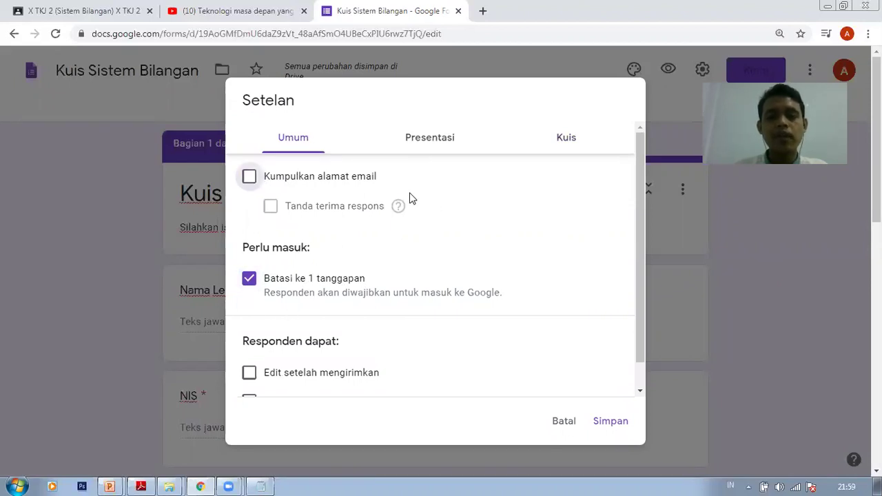
left_click(417, 147)
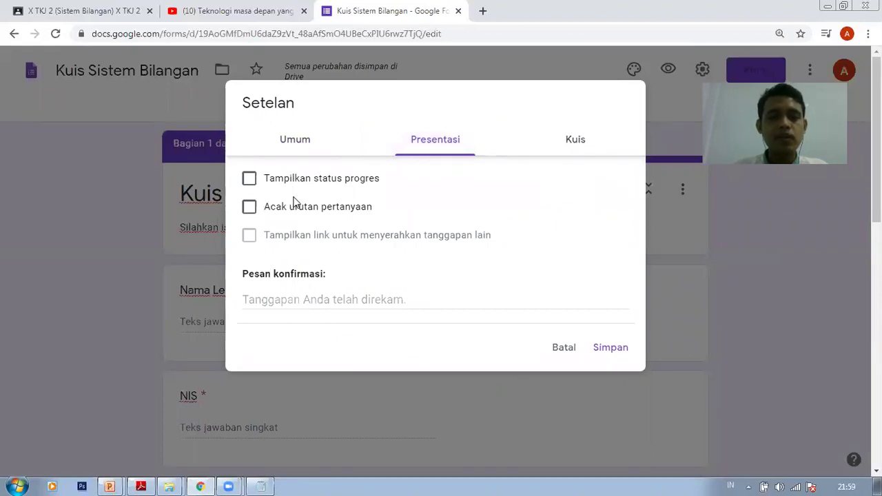
left_click(625, 358)
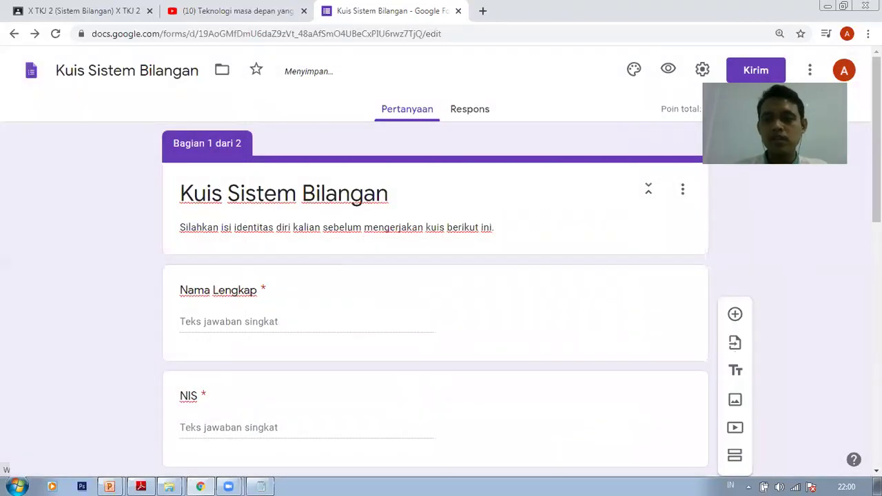
- Set the answer key of the binary number question to option 2 only, worth 50 points
scroll(577, 439, "down", 9)
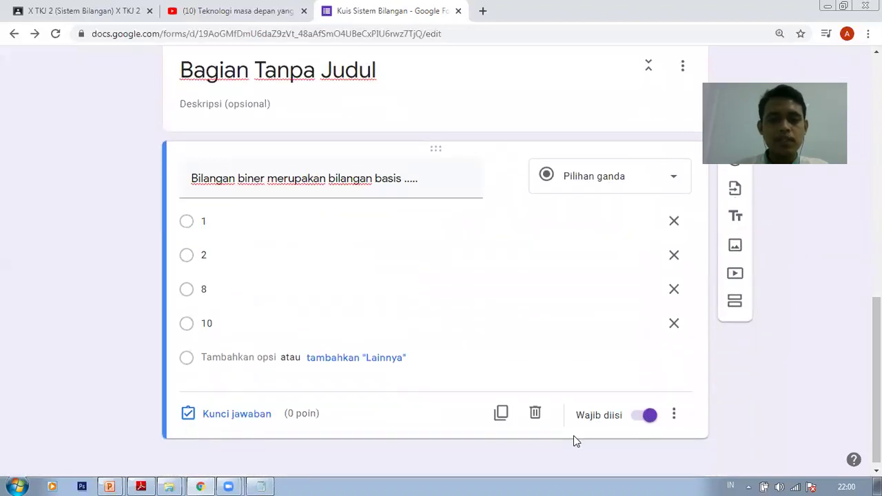
left_click(246, 420)
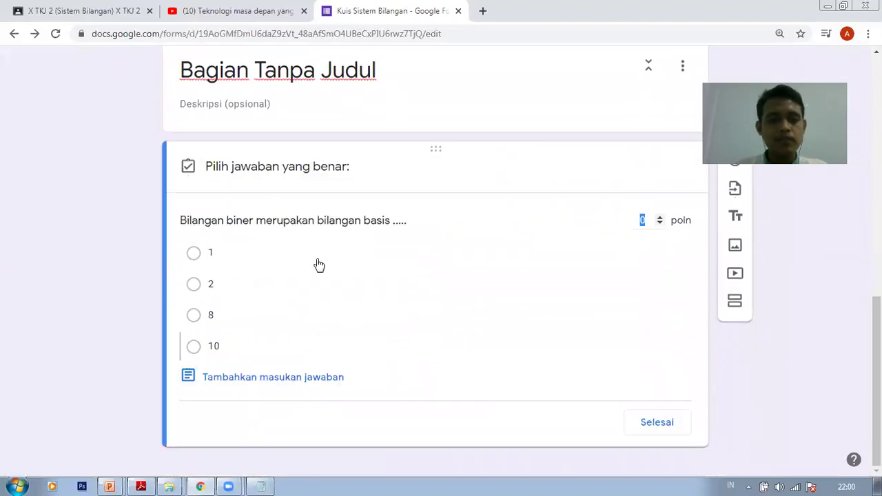
type("50")
left_click(492, 266)
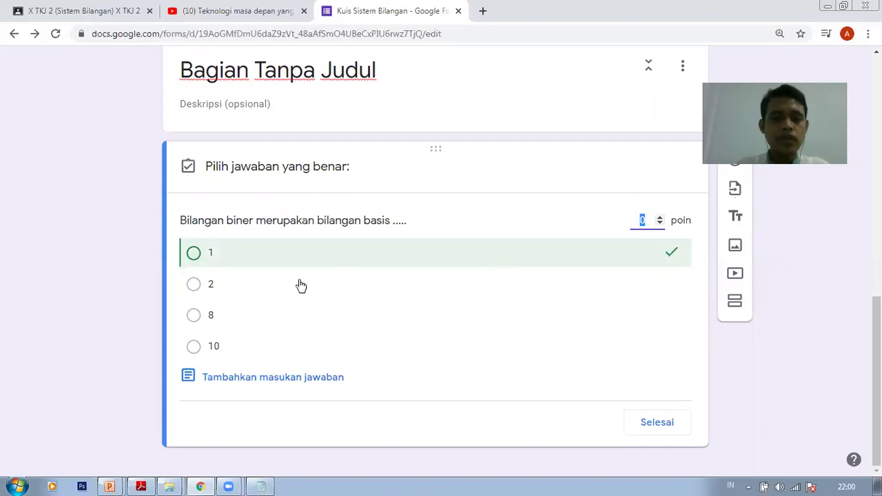
left_click(214, 283)
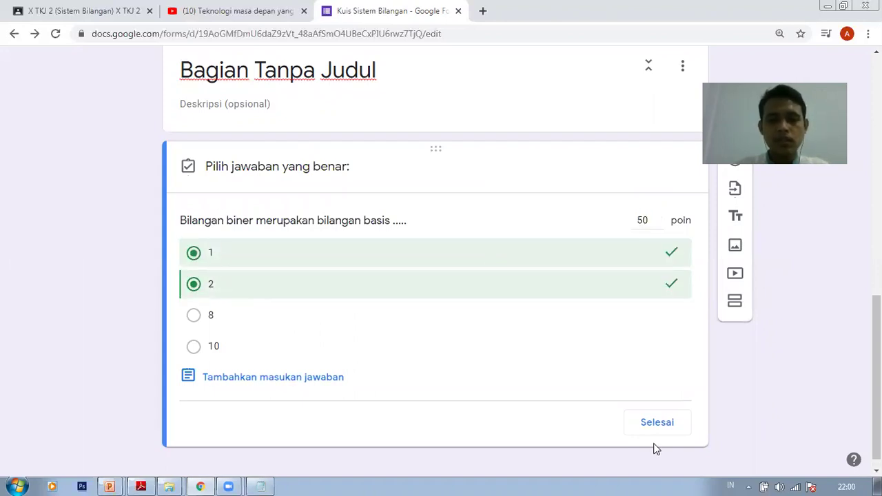
left_click(192, 253)
left_click(690, 425)
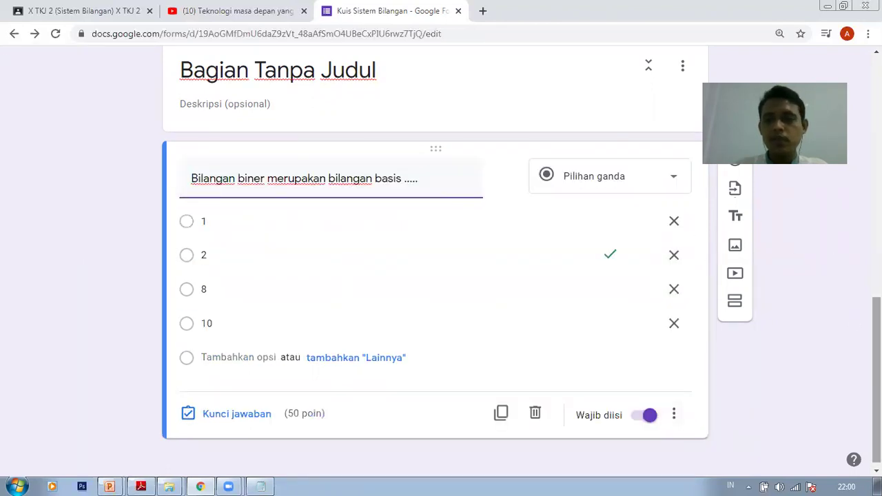
- Add another multiple-choice question after the binary one with the text "Bilangan desimal merupakan bilangan basis ...."
scroll(719, 81, "up", 15)
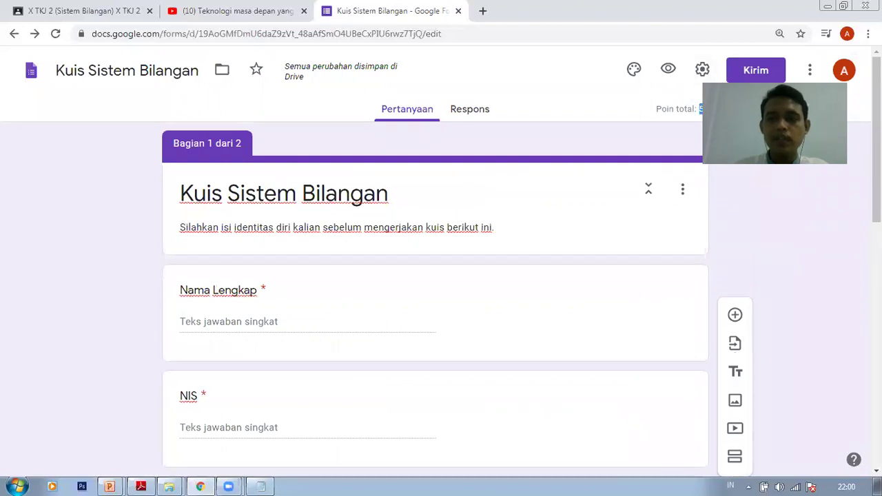
scroll(757, 310, "down", 15)
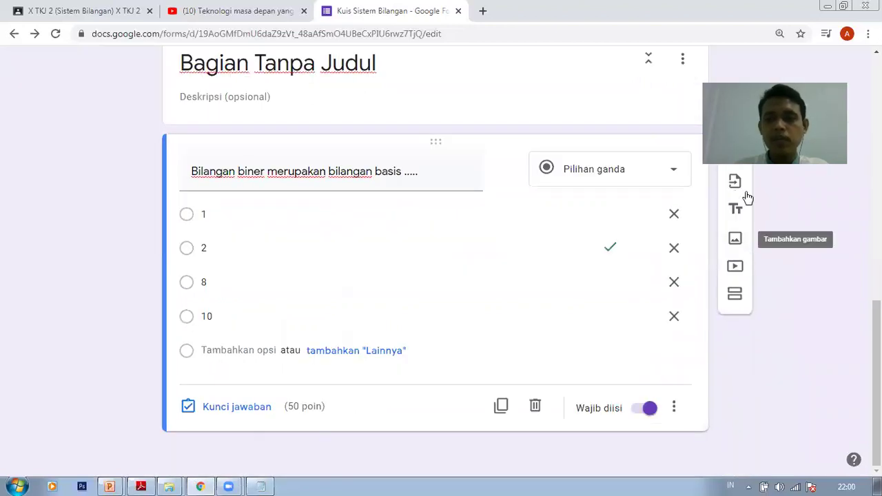
scroll(758, 221, "up", 1)
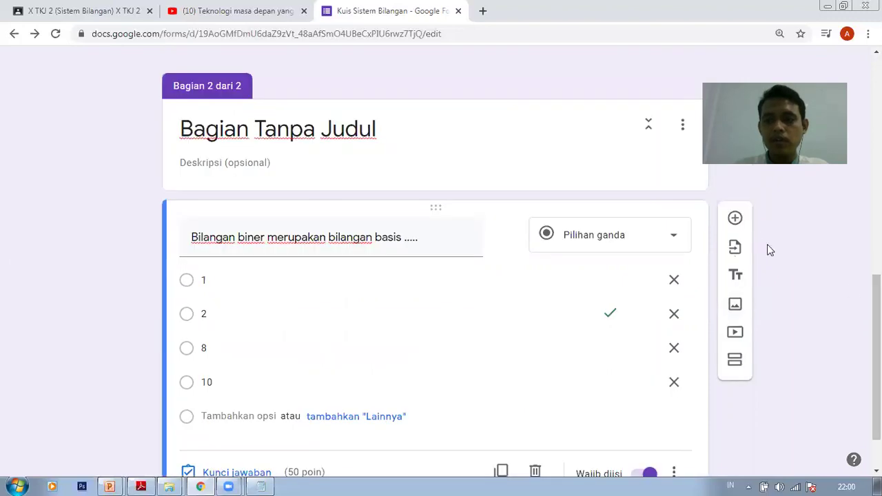
left_click(738, 220)
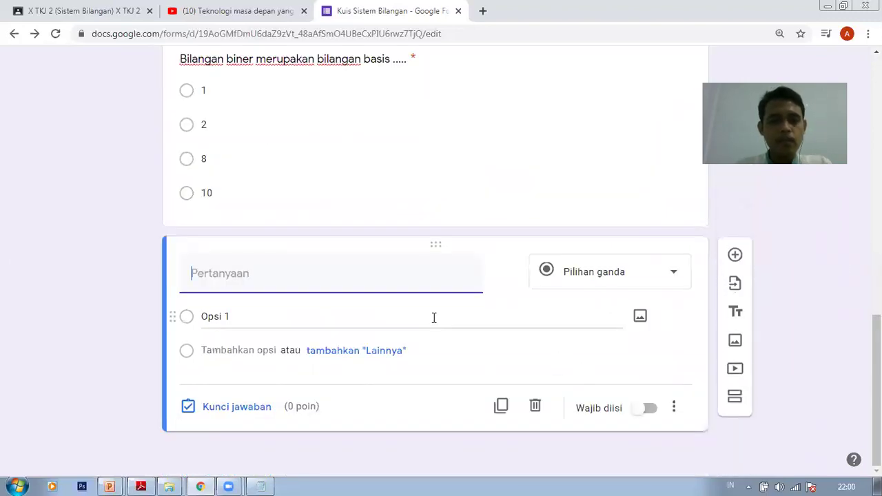
type("Bil")
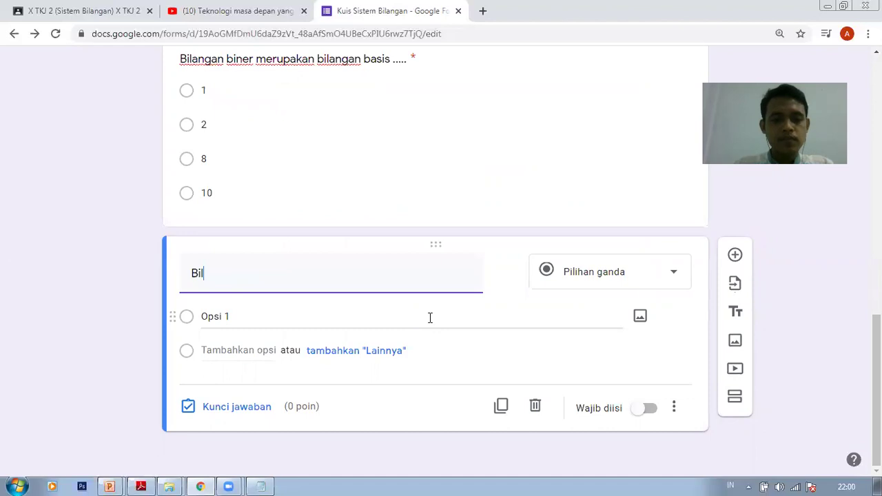
type("angan desimal ")
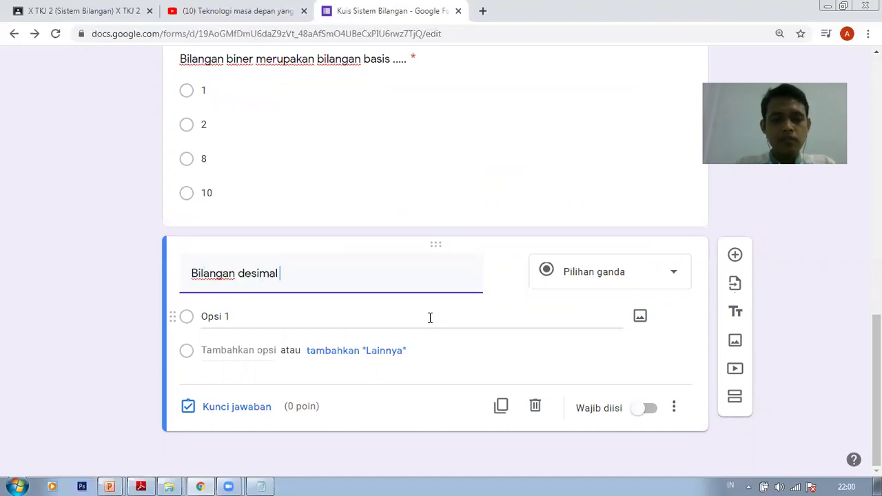
type("merupakan bi")
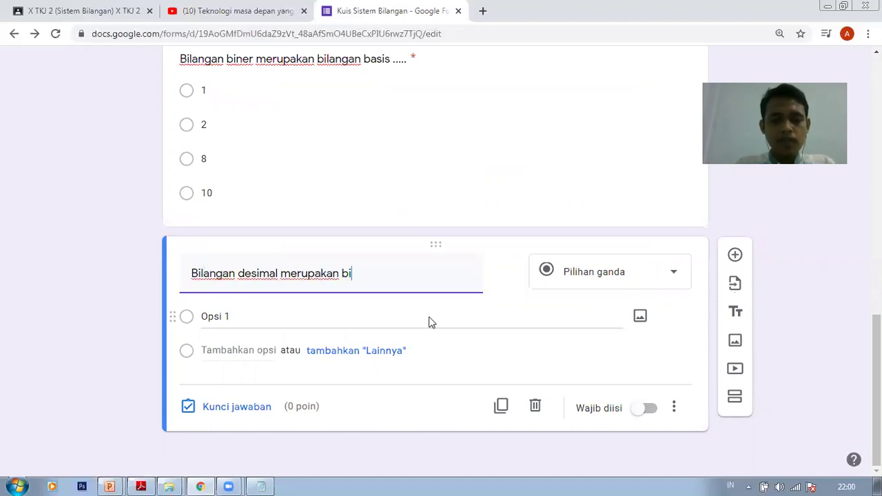
type("langan basis ....")
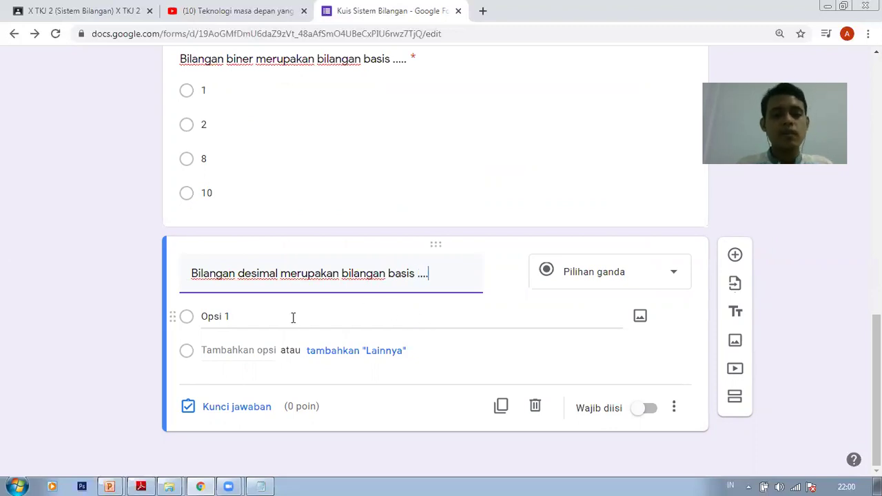
- Give the decimal number question the answer options 2, 5, 10 and 15, and make it required
left_click(293, 318)
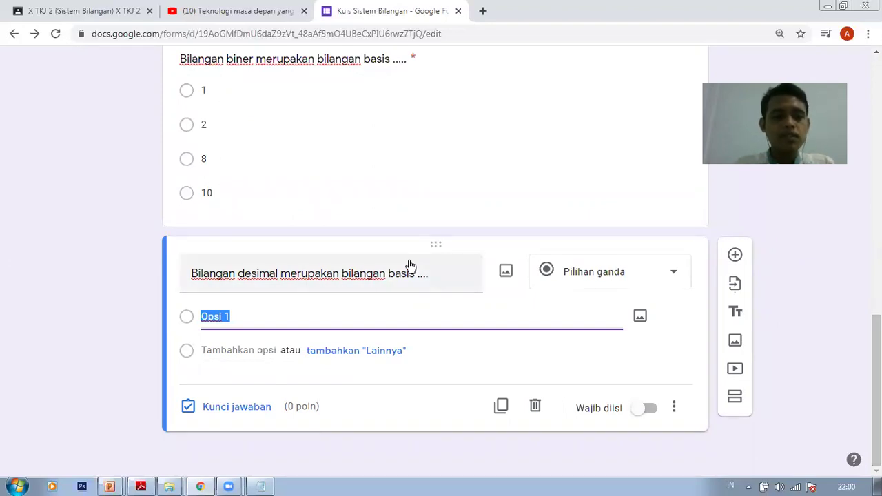
type("2")
left_click(232, 348)
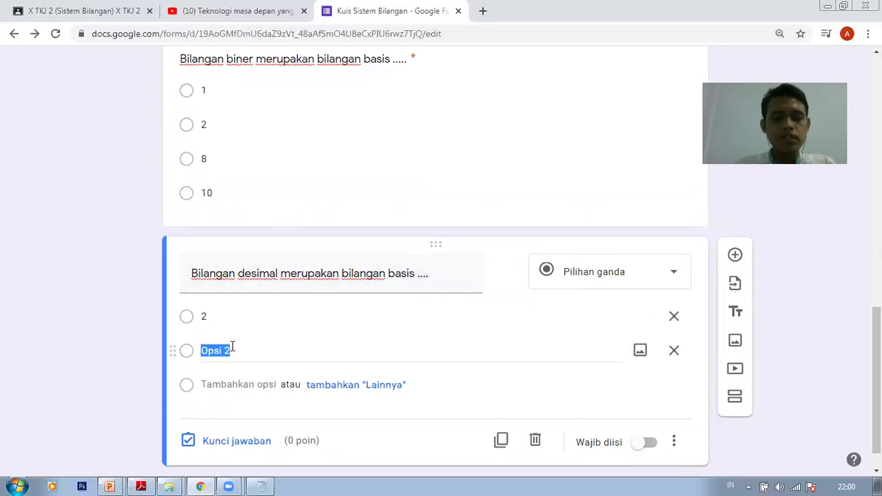
type("5")
left_click(221, 384)
type("10")
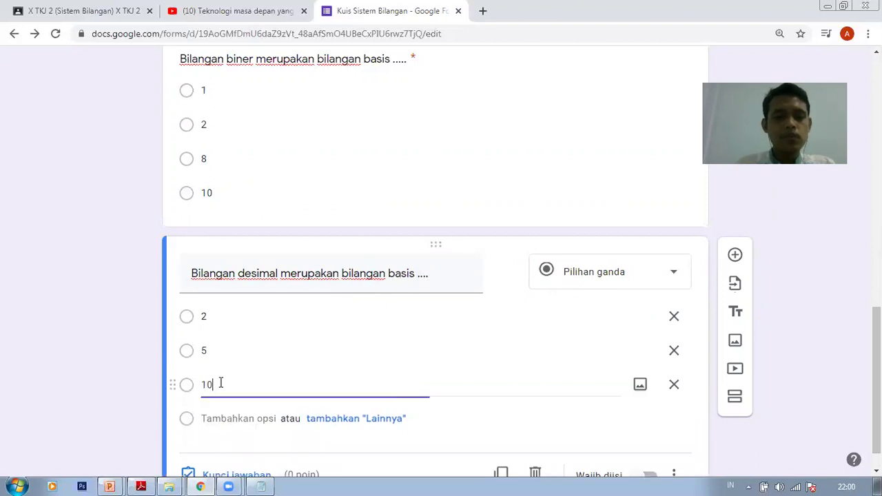
left_click(218, 420)
type("15")
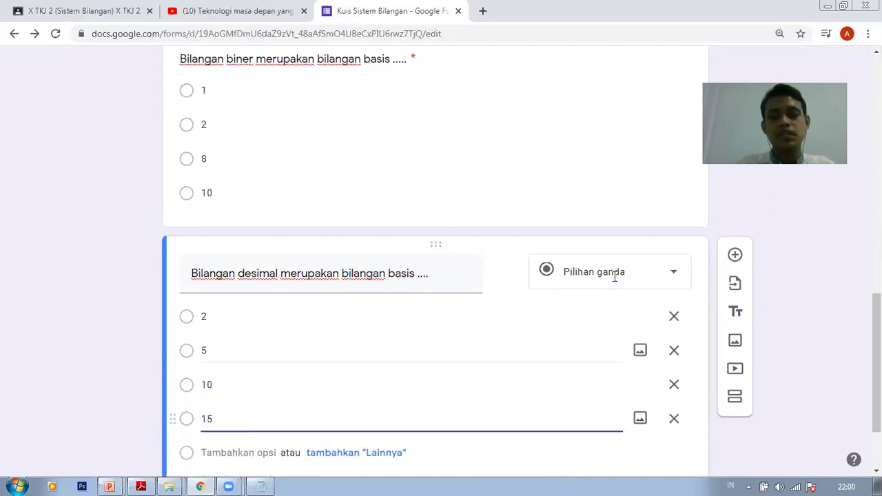
scroll(819, 276, "down", 2)
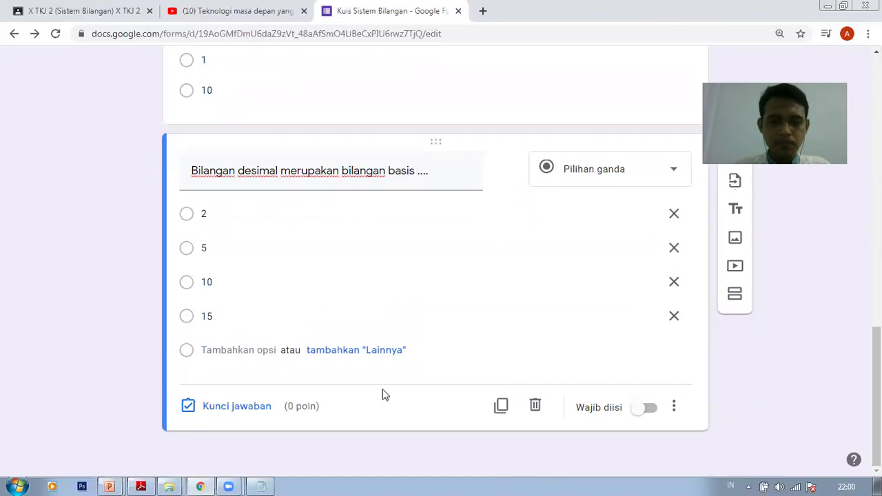
left_click(647, 407)
- Set the answer key of the decimal number question to option 10, worth 50 points
left_click(213, 398)
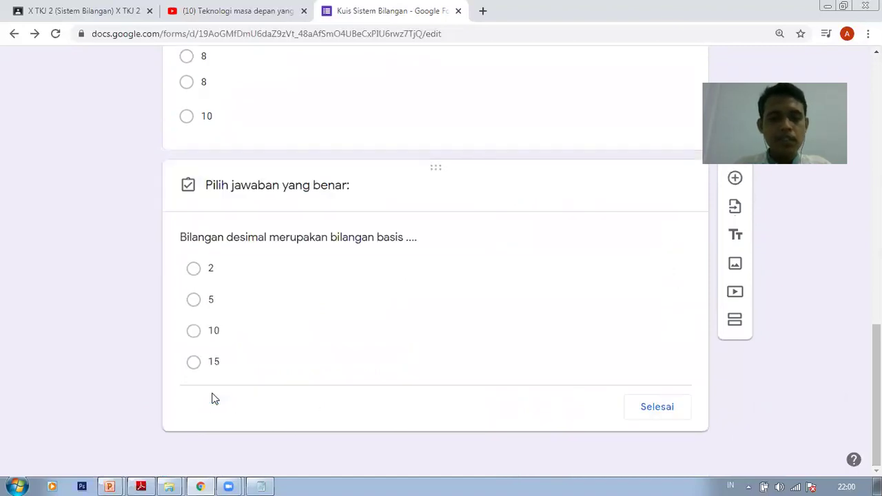
type("50")
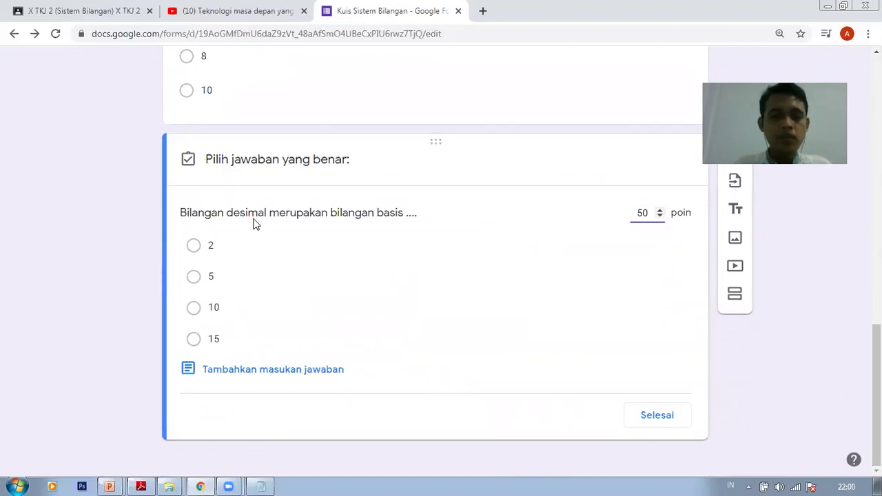
left_click(212, 308)
left_click(655, 414)
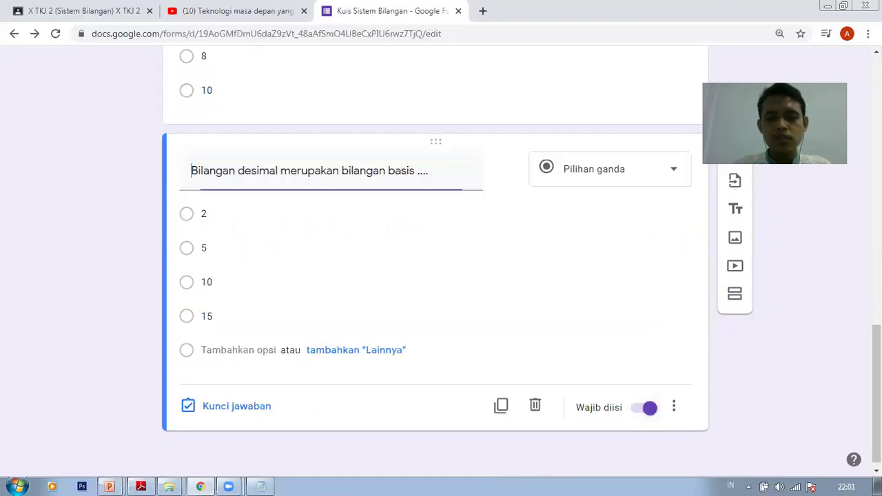
- Generate a shortened sharing link for the quiz form and copy it
scroll(435, 276, "up", 12)
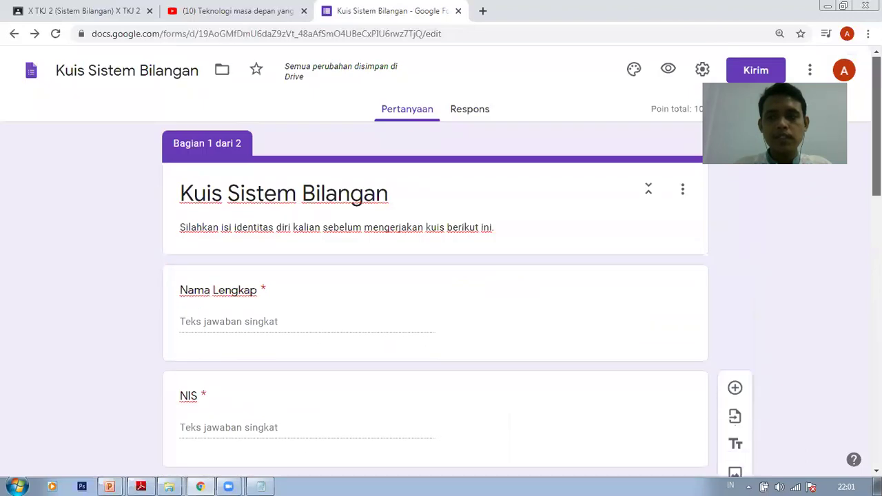
scroll(441, 276, "down", 1)
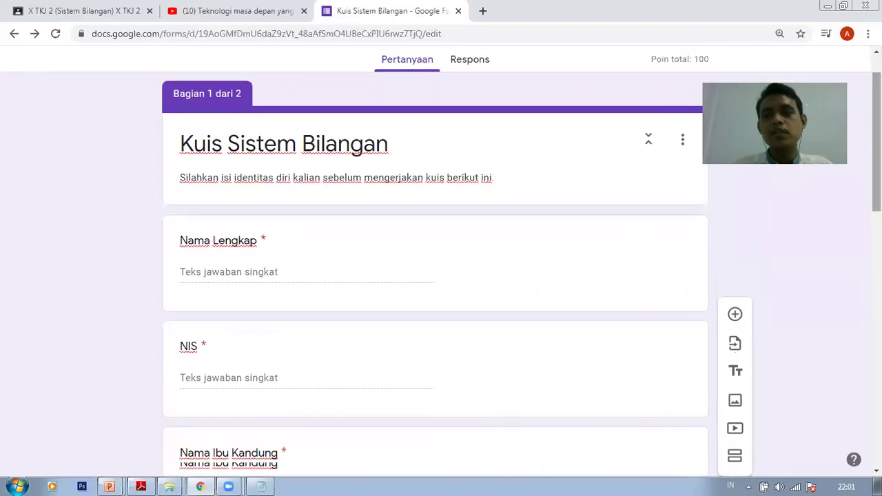
scroll(441, 276, "up", 1)
left_click(766, 71)
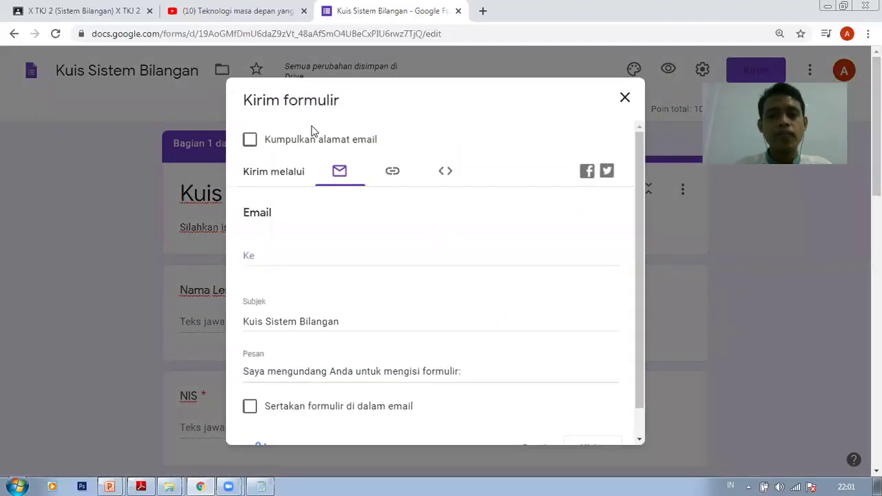
left_click(390, 174)
left_click(252, 271)
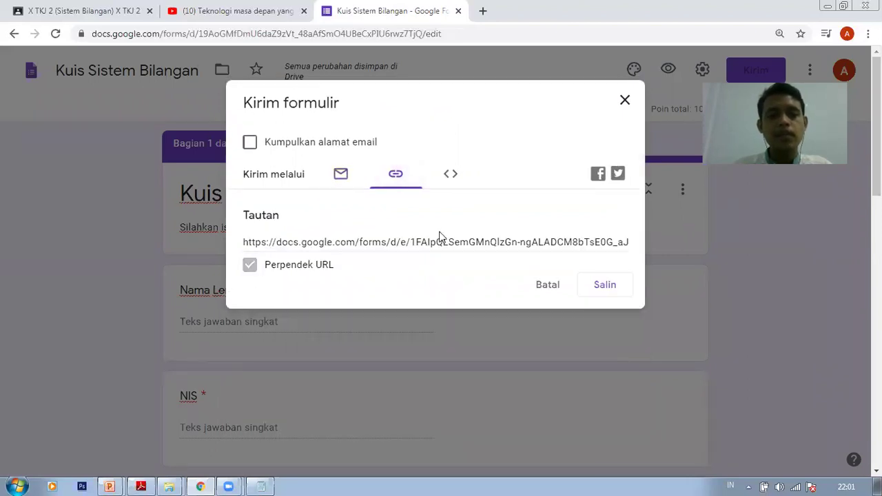
left_click(607, 287)
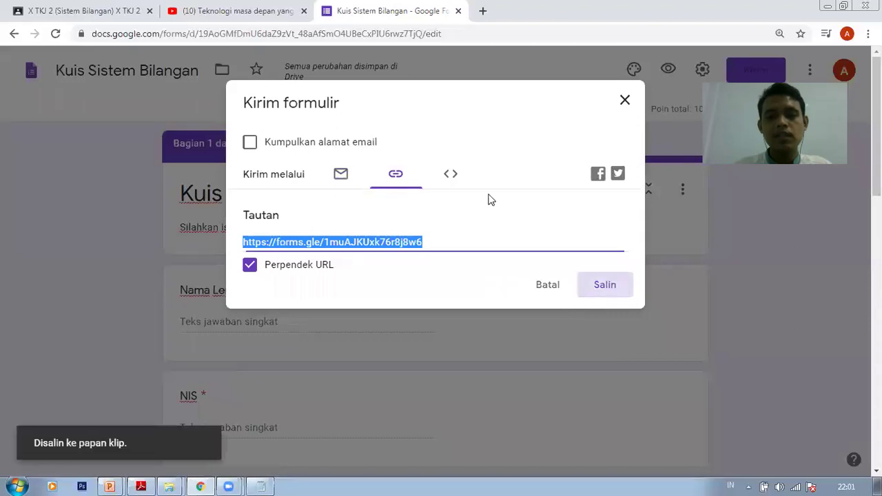
- Switch to the X TKJ 2 (Sistem Bilangan) class and start a stream announcement with the greeting "Assalamualaikum Wr Wb" followed by a blank line
left_click(119, 7)
left_click(345, 177)
type("As")
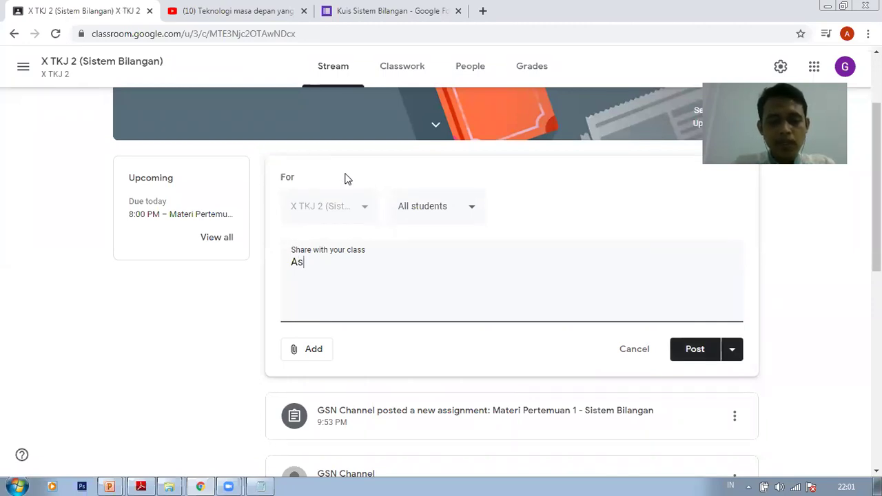
type("salamualaikum Wr W")
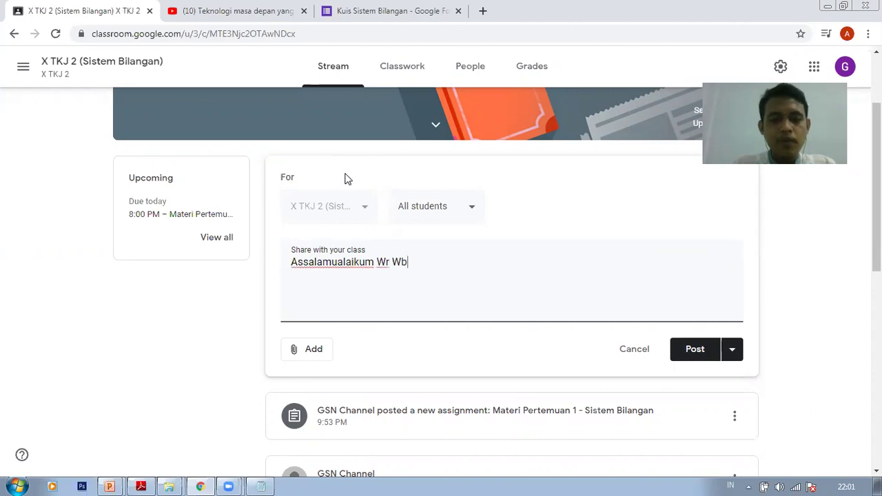
type("b")
key("Return")
key("Return")
- Write the announcement body "Anak-anak silahkan kalian kerjakan soal kuis pada link dibawah ini dengan tepat."
type("Anak-anak")
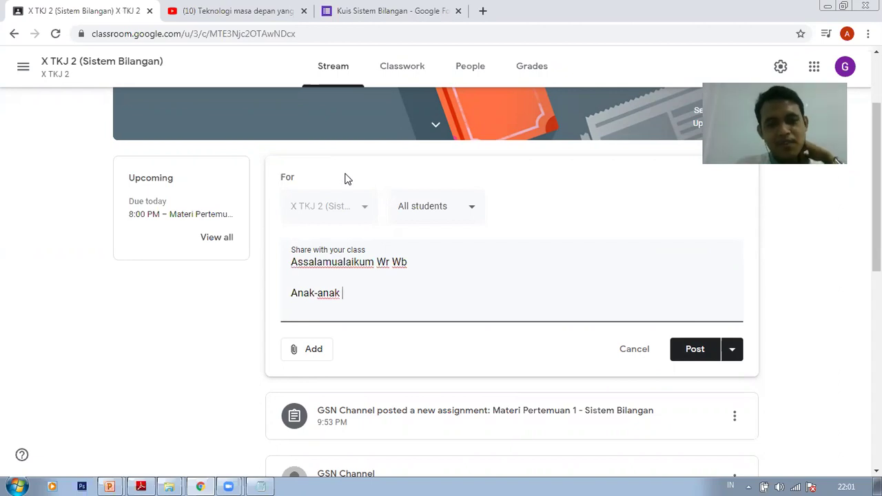
type(" sila")
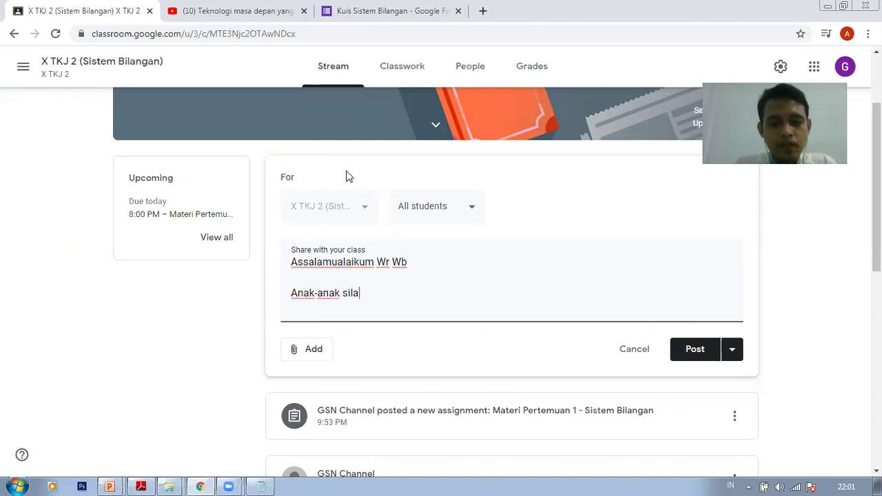
type("kkan kalian kerjakan s")
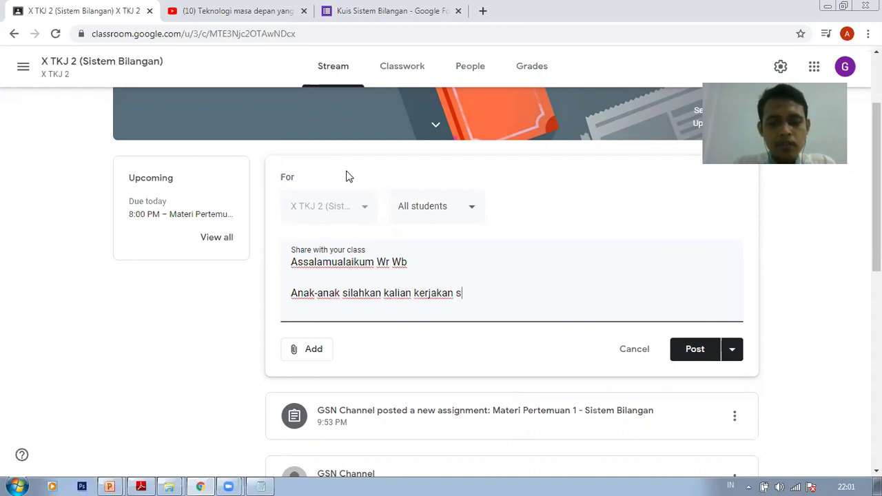
type("oal kuis dibawah")
key("BackSpace")
key("BackSpace")
key("BackSpace")
key("BackSpace")
key("BackSpace")
key("BackSpace")
key("BackSpace")
type("pada ")
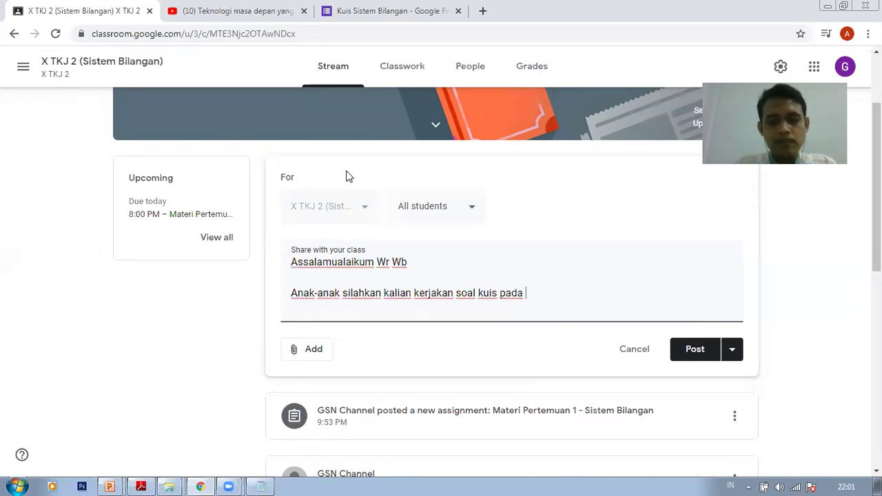
type("link dibawah ini dengan tep")
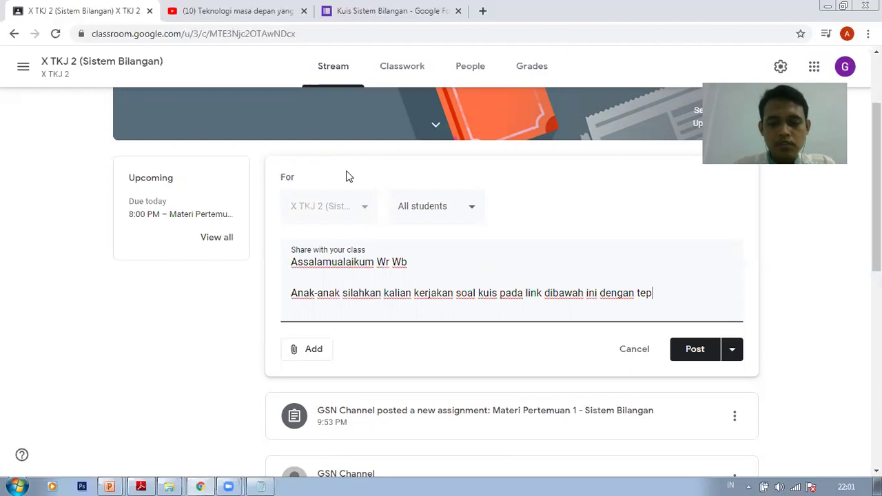
type("at.")
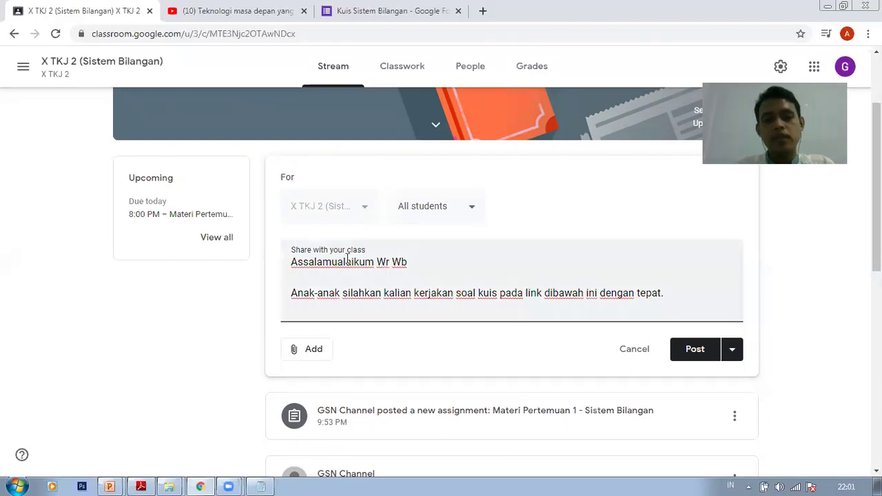
- Attach the copied Kuis Sistem Bilangan form link to the announcement and post it to the class
left_click(318, 348)
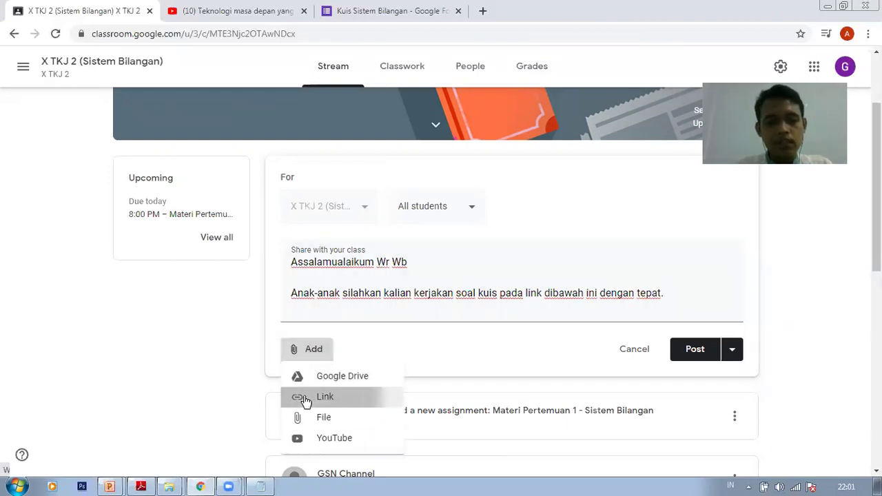
left_click(325, 394)
left_click(386, 10)
left_click(604, 287)
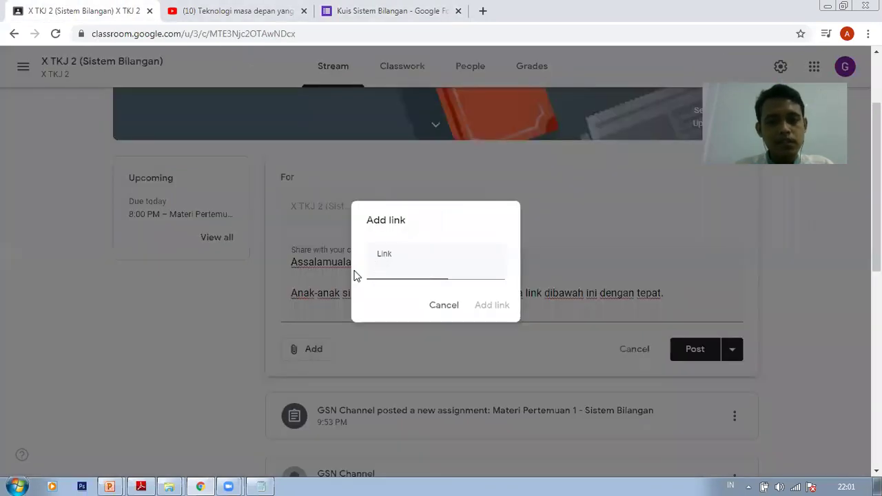
right_click(407, 270)
left_click(436, 351)
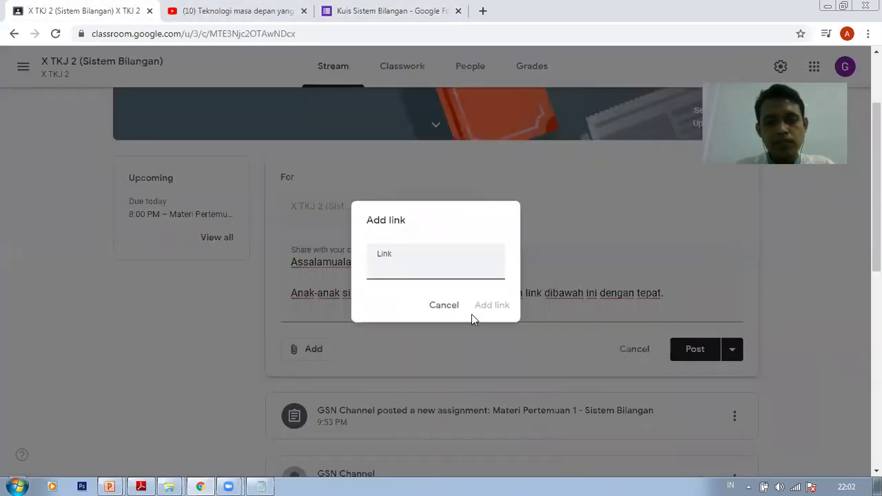
left_click(475, 315)
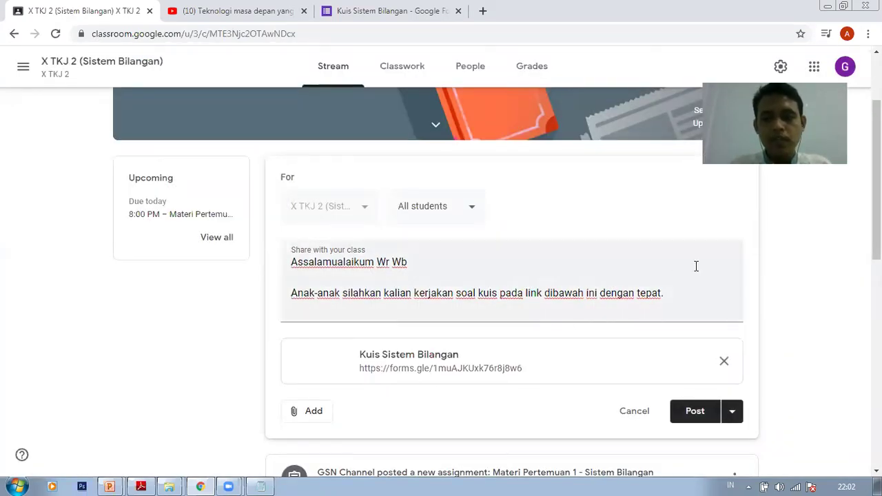
scroll(758, 276, "down", 1)
left_click(697, 324)
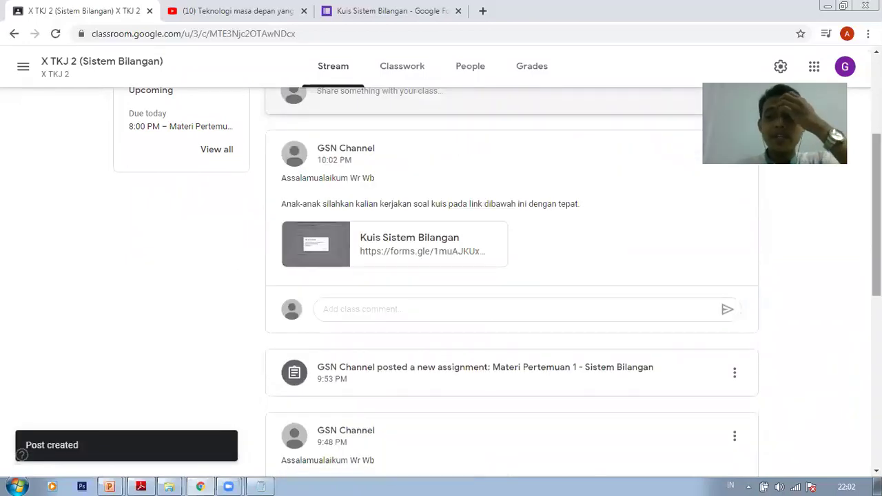
- Close the quiz form and video pages and load the classroom.google.com home page
scroll(510, 276, "up", 3)
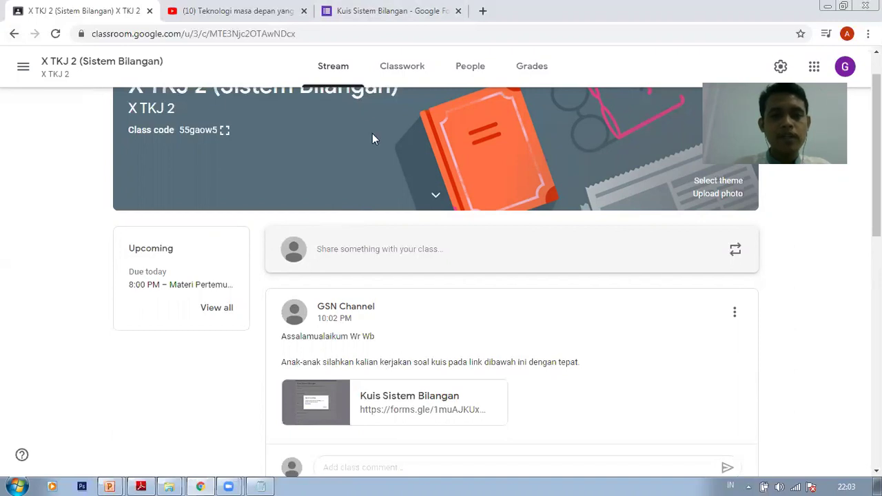
left_click(458, 11)
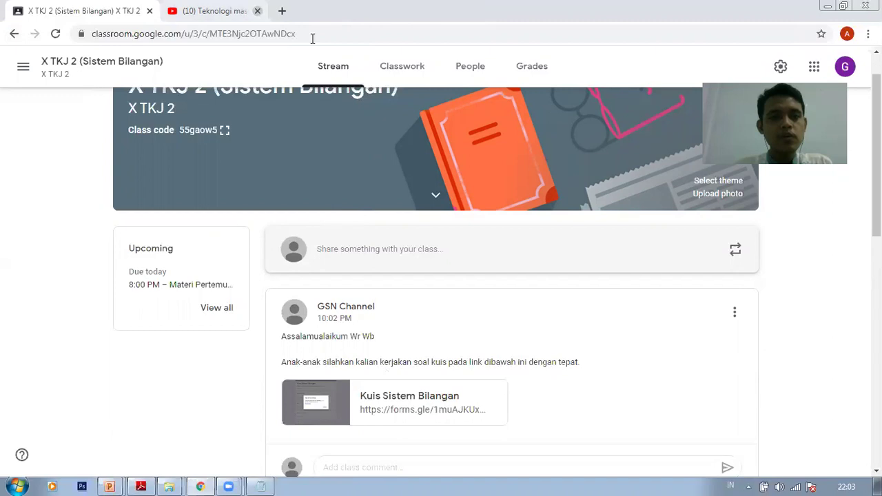
left_click(311, 34)
type("clas")
key("Right")
key("shift+Left")
key("shift+Left")
key("shift+Left")
key("shift+Left")
key("shift+Left")
key("shift+Left")
key("shift+Left")
key("shift+Left")
key("shift+Left")
key("shift+Left")
key("shift+Left")
key("shift+Left")
key("shift+Left")
key("shift+Left")
key("shift+Left")
key("shift+Left")
key("shift+Left")
key("shift+Left")
key("shift+Left")
key("shift+Left")
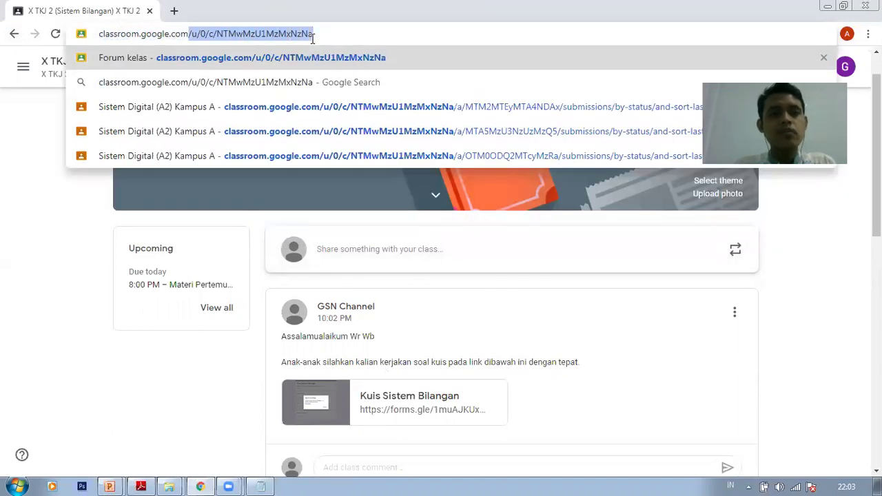
key("BackSpace")
key("Return")
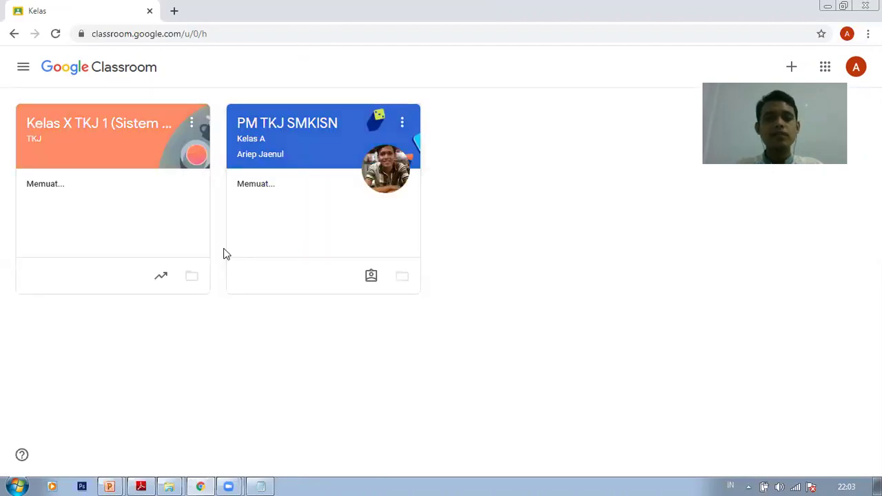
- Switch Classroom to the GSN Channel account and open the X TKJ 2 (Sistem Bilangan) class stream at the quiz post
left_click(857, 66)
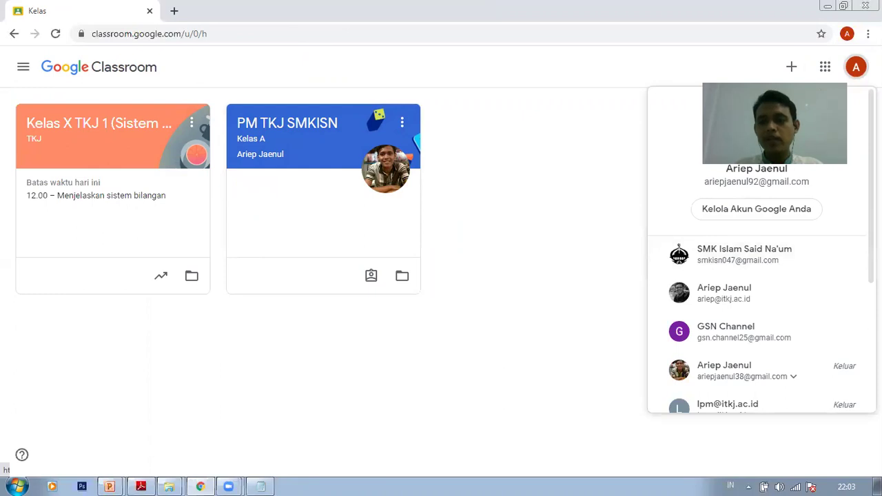
scroll(761, 252, "down", 1)
left_click(735, 318)
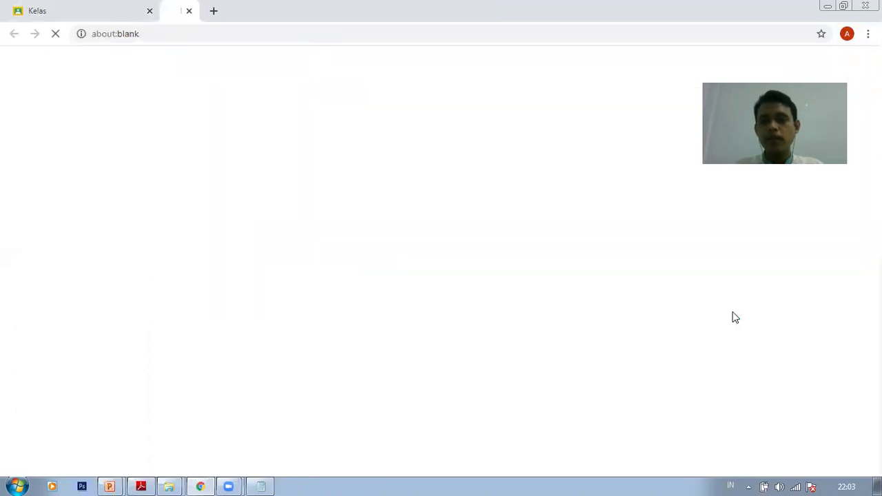
left_click(150, 12)
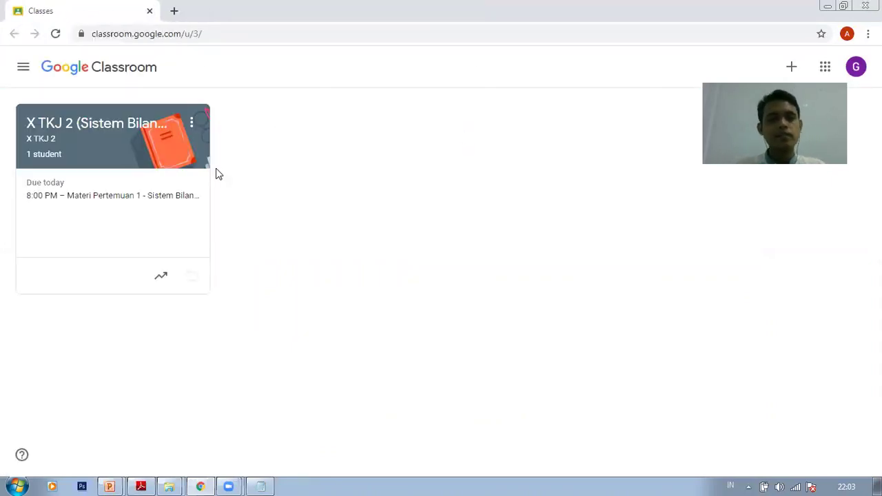
left_click(97, 141)
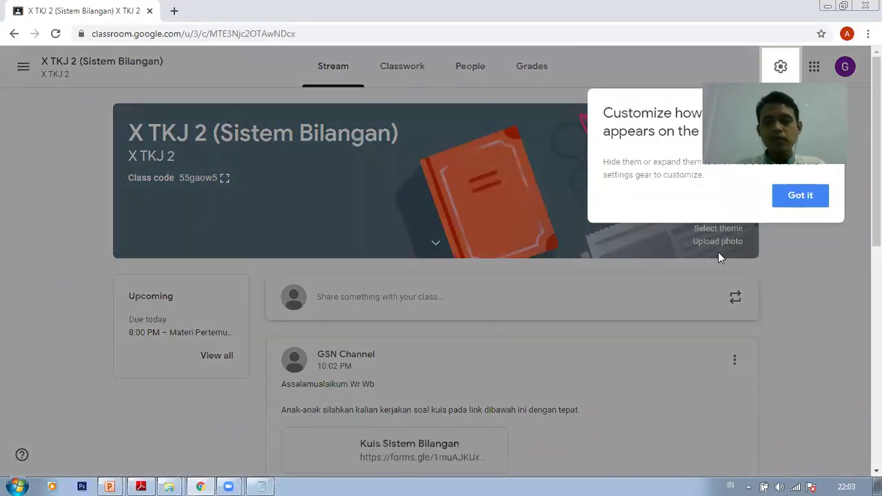
left_click(808, 198)
scroll(585, 305, "down", 2)
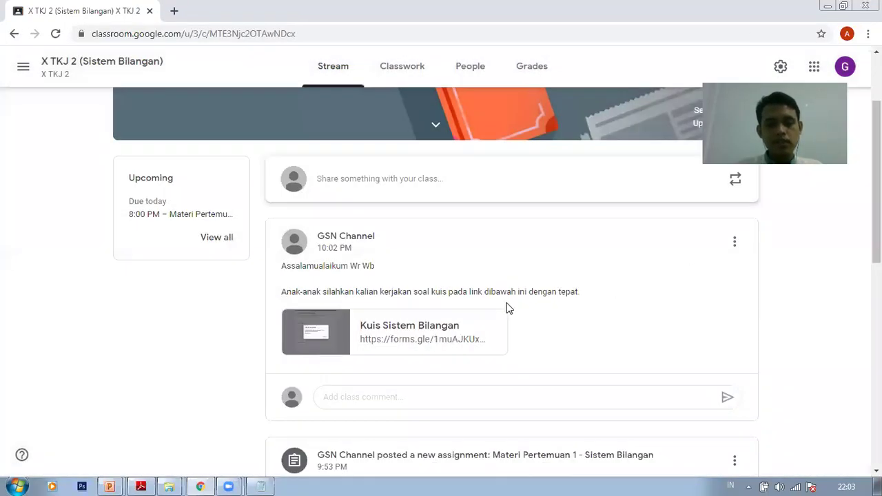
- Open Kuis Sistem Bilangan from the class post, switch it to edit mode and show its responses
left_click(445, 332)
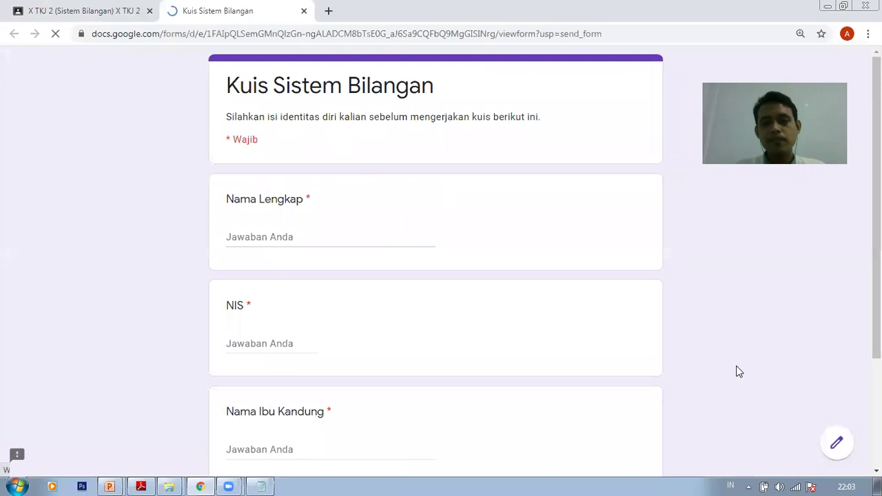
left_click(835, 445)
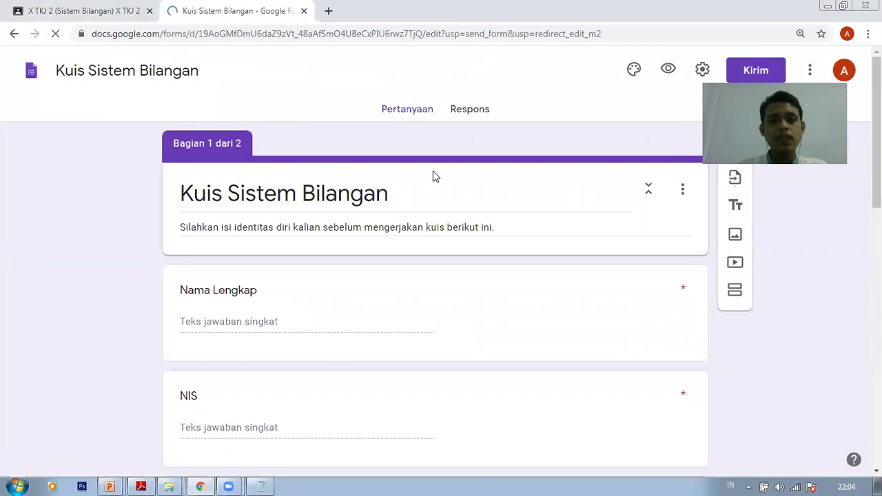
left_click(470, 116)
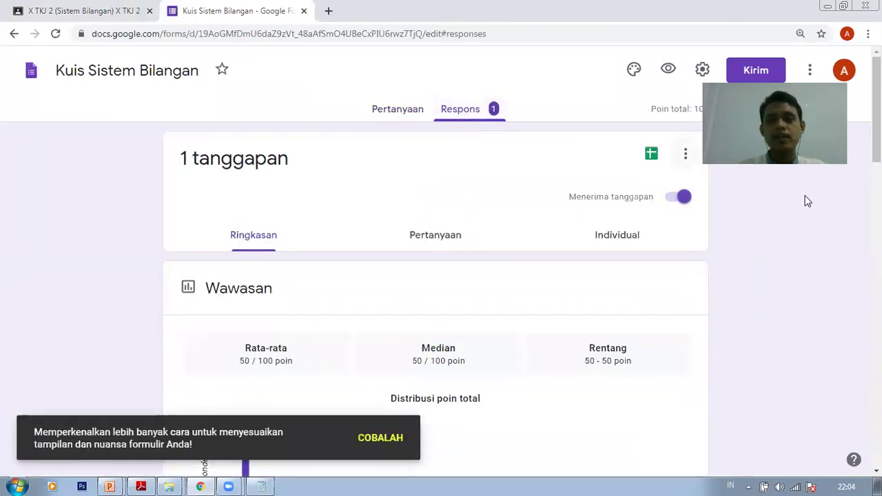
- Create a response spreadsheet for the quiz and select the respondent's score in it
left_click(652, 154)
left_click(608, 273)
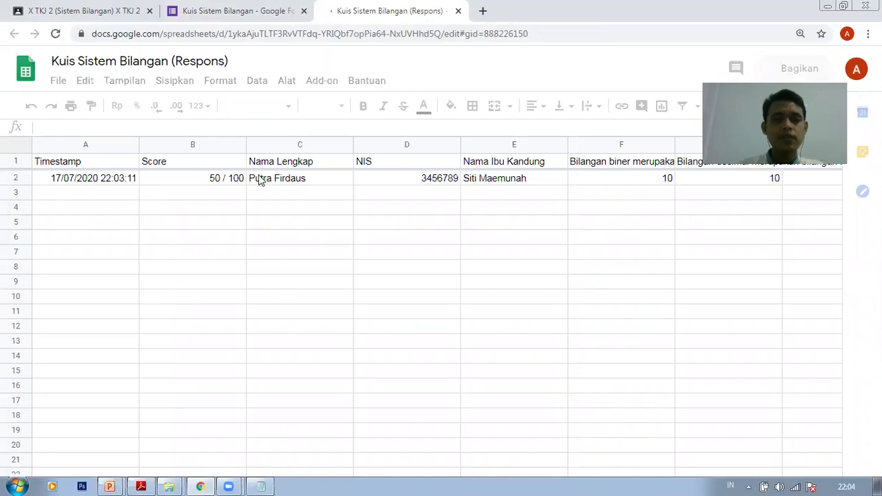
left_click(287, 178)
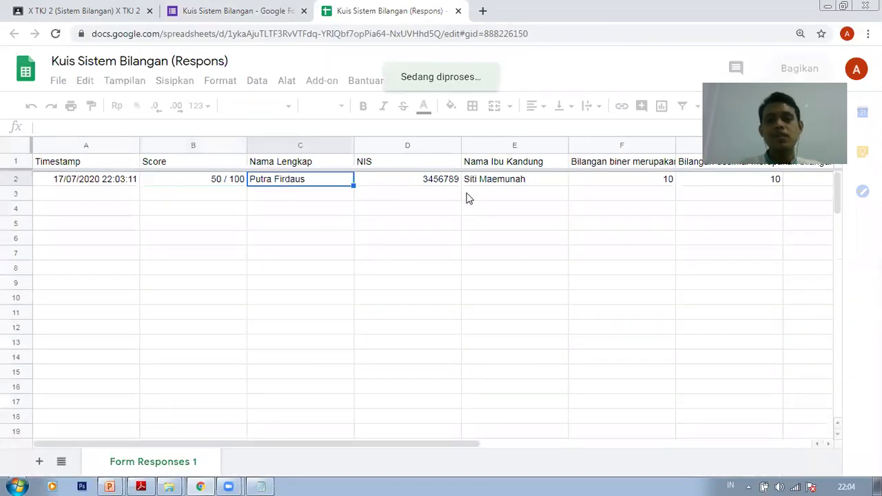
key("Left")
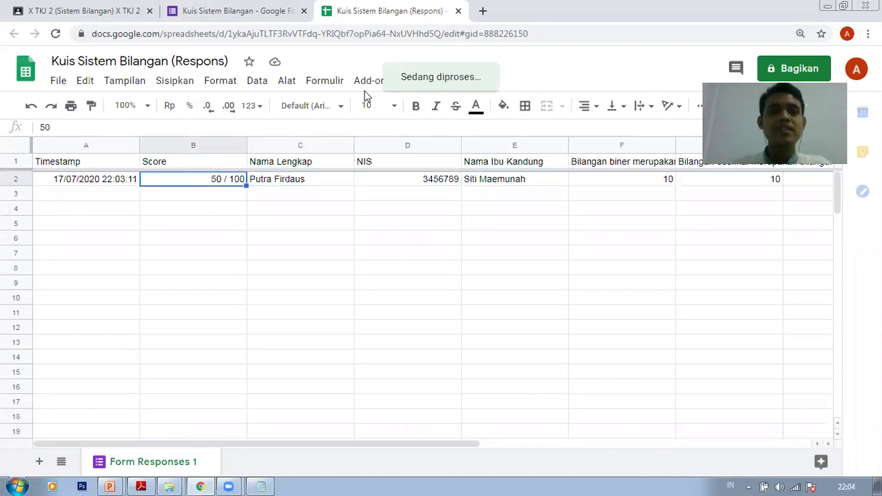
- Open the gradebook of the X TKJ 2 class and dismiss its introductory tips
left_click(99, 10)
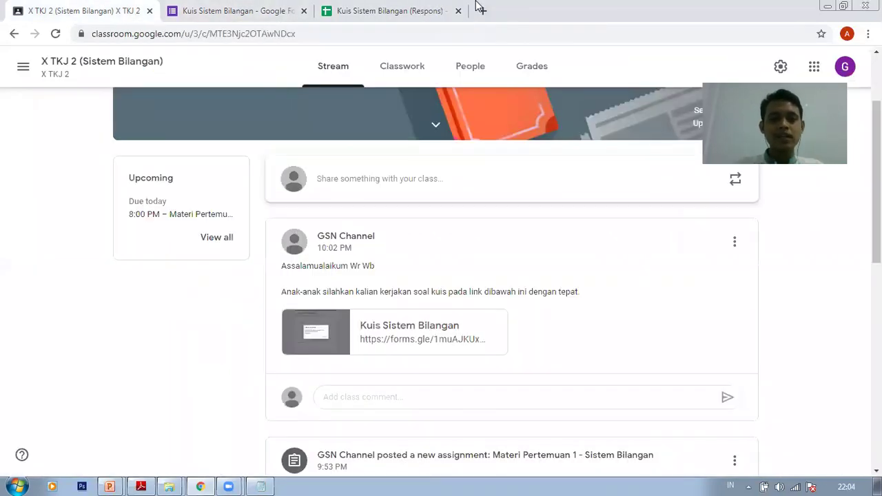
left_click(444, 11)
key("ctrl+Tab")
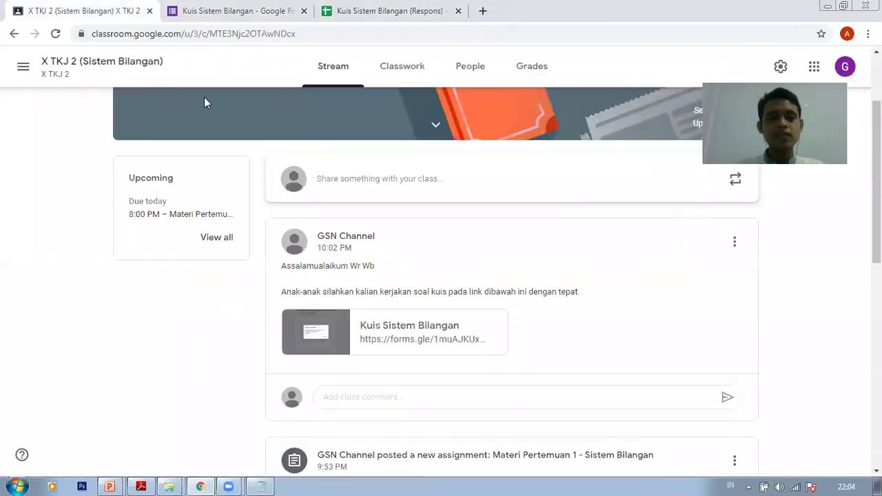
scroll(441, 276, "up", 2)
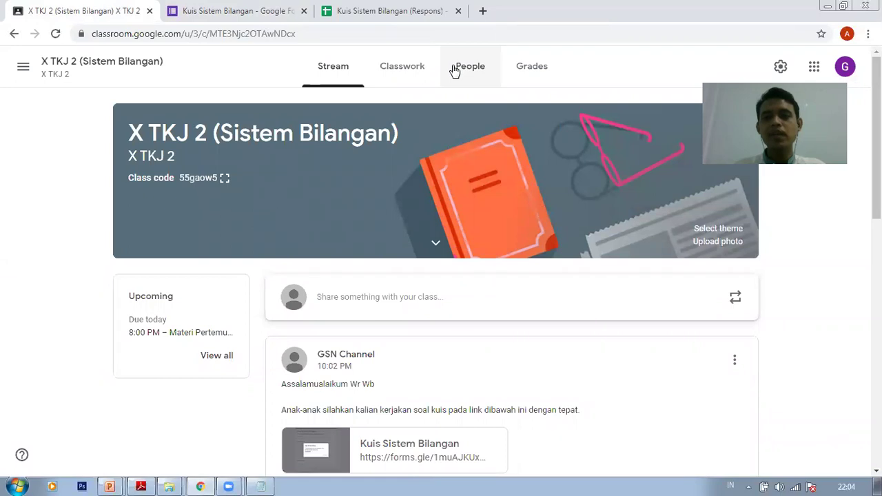
left_click(518, 77)
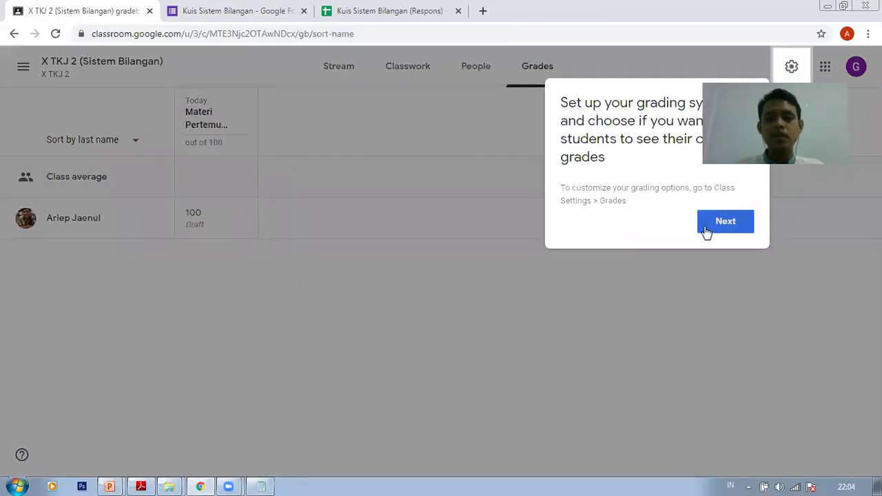
left_click(706, 231)
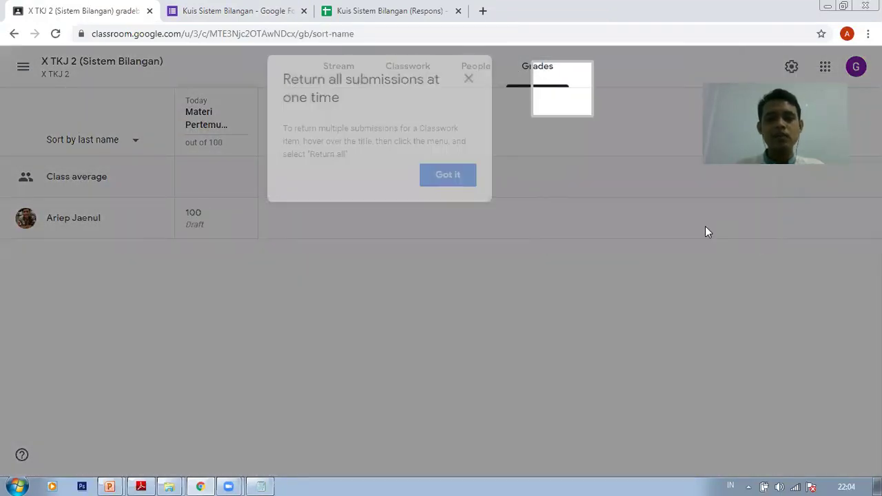
left_click(449, 182)
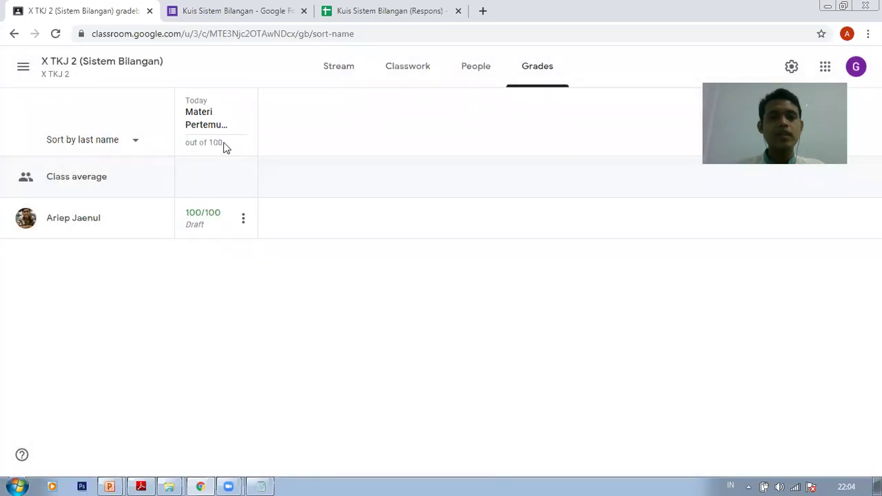
- Compare the quiz score in the response spreadsheet with the class gradebook and return to the class stream
left_click(232, 10)
left_click(362, 11)
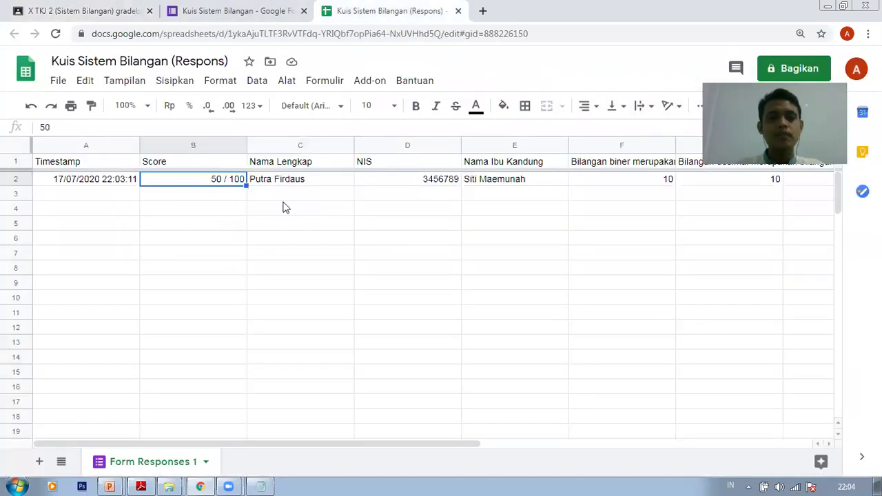
left_click(69, 9)
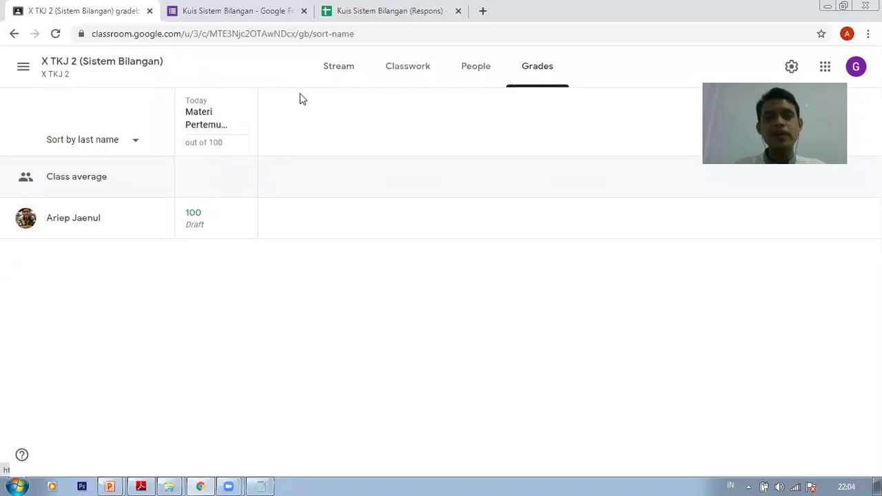
left_click(327, 66)
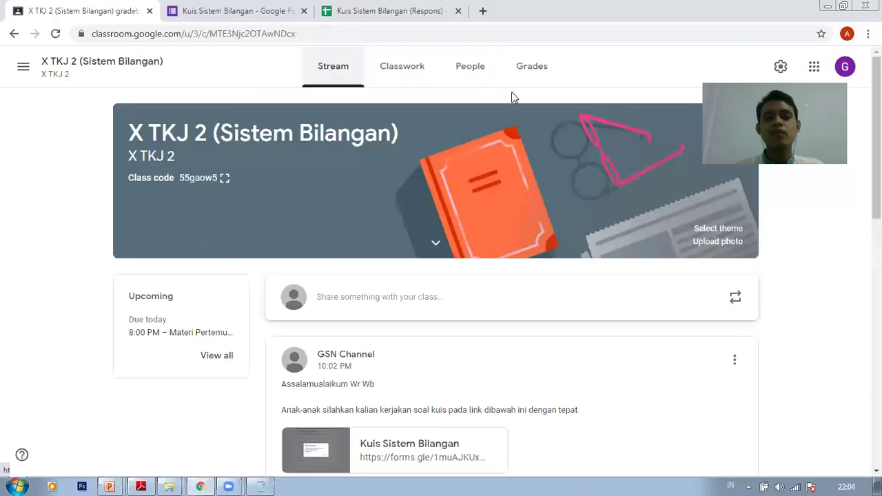